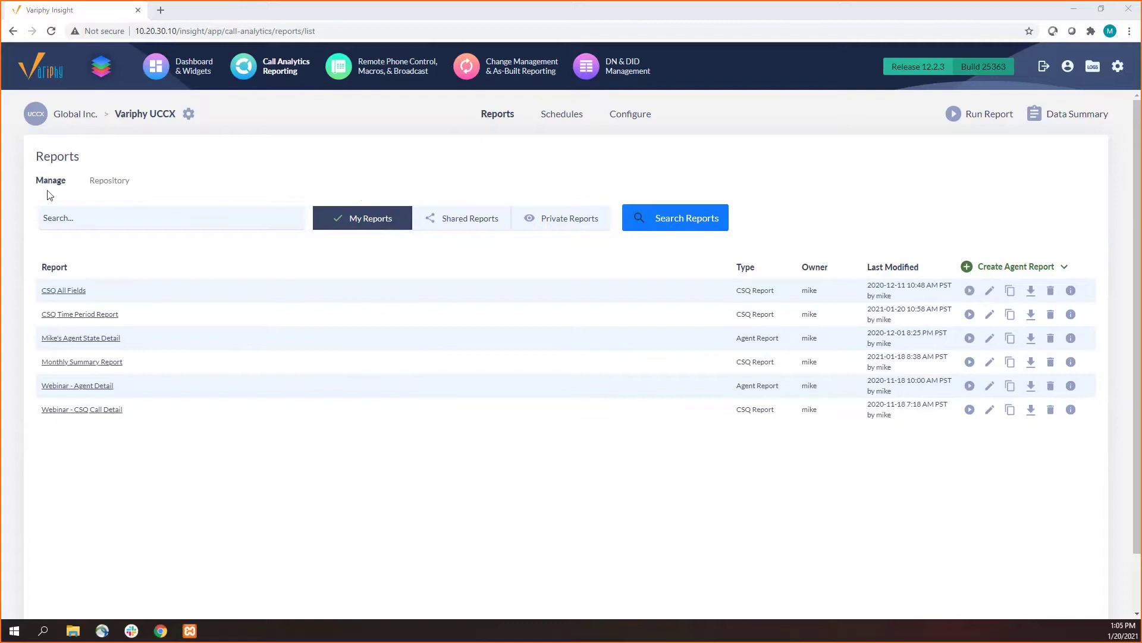
# - Search the report list with shared reports included alongside own reports
pyautogui.click(431, 216)
pyautogui.click(655, 220)
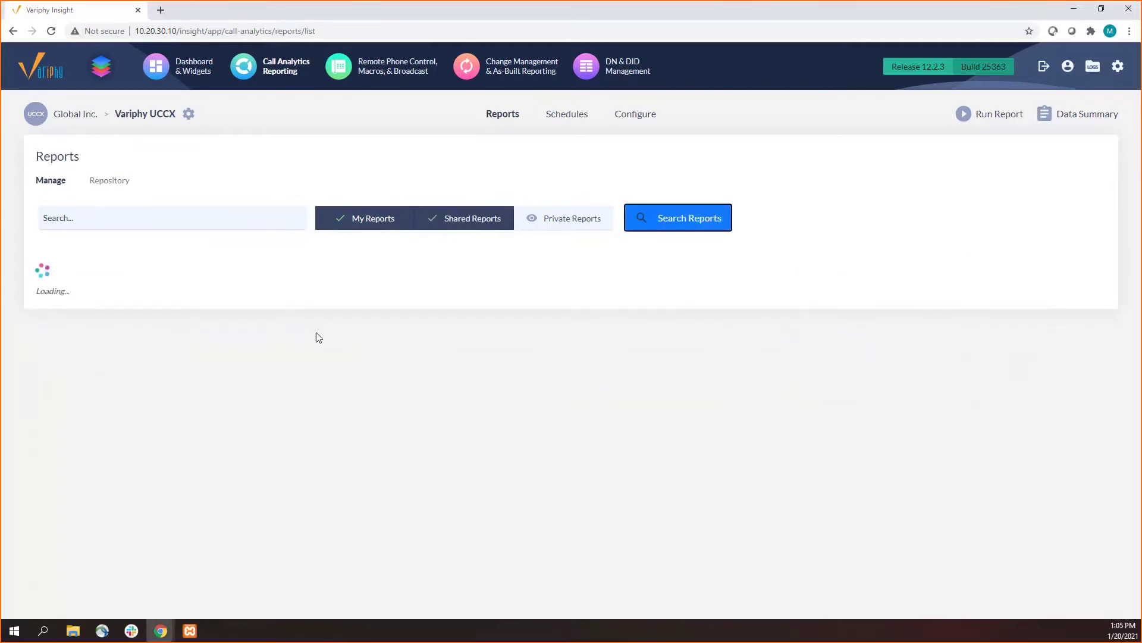
# - From the report repository, copy the emailed CSQ Time Period Report's URL, download its PDF in a new browser tab, and close that tab
pyautogui.click(107, 183)
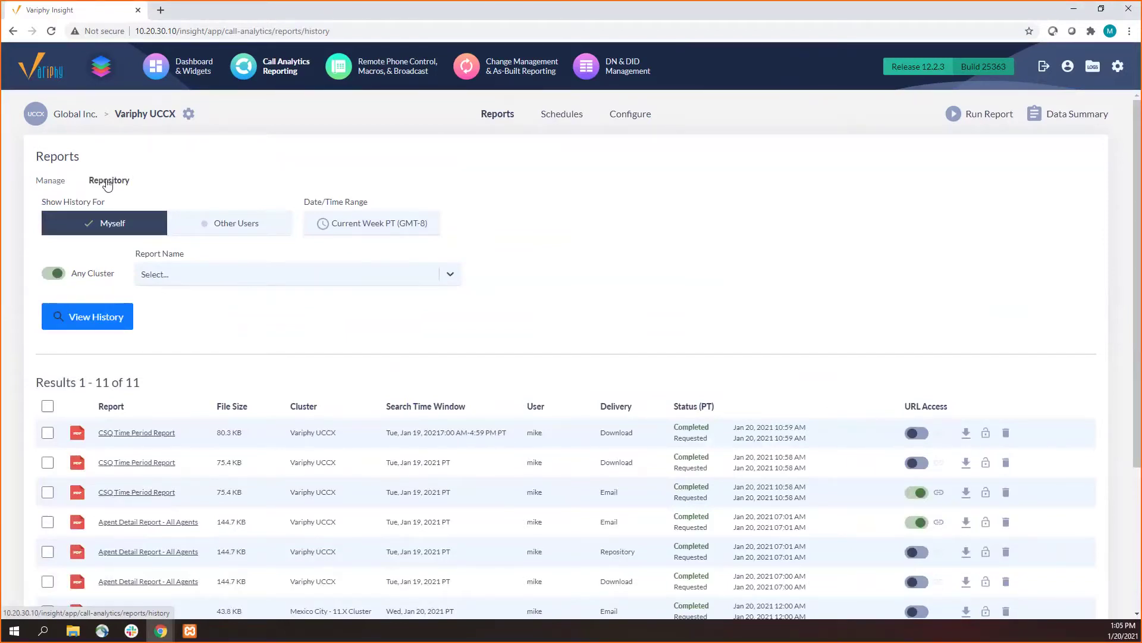
pyautogui.click(939, 498)
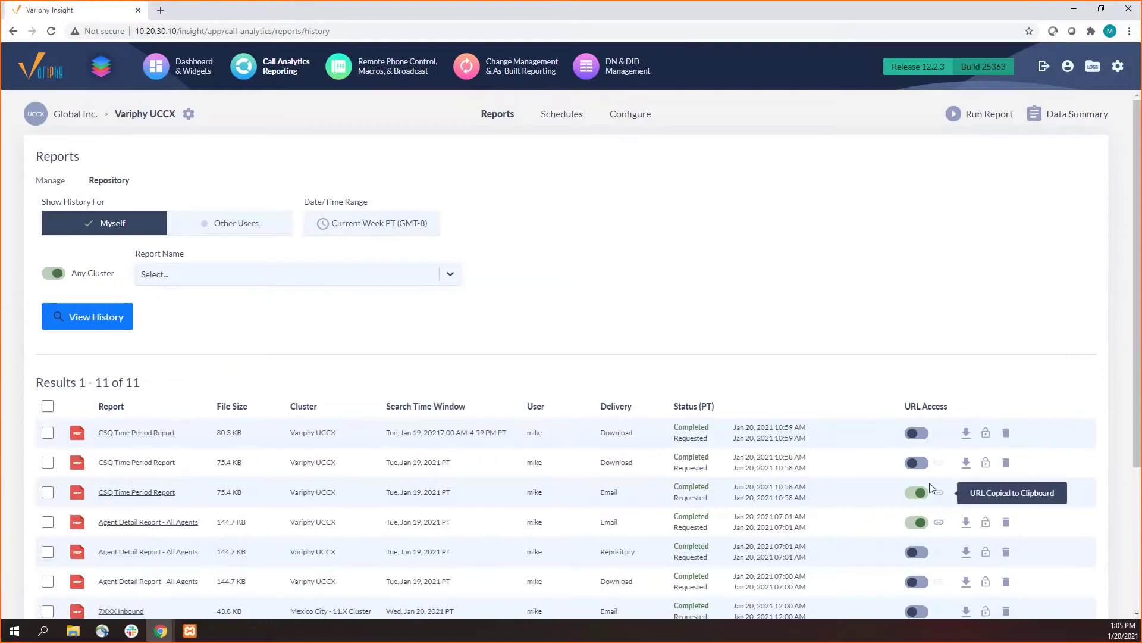
pyautogui.click(161, 10)
pyautogui.hotkey('ctrl', 'v')
pyautogui.press('Return')
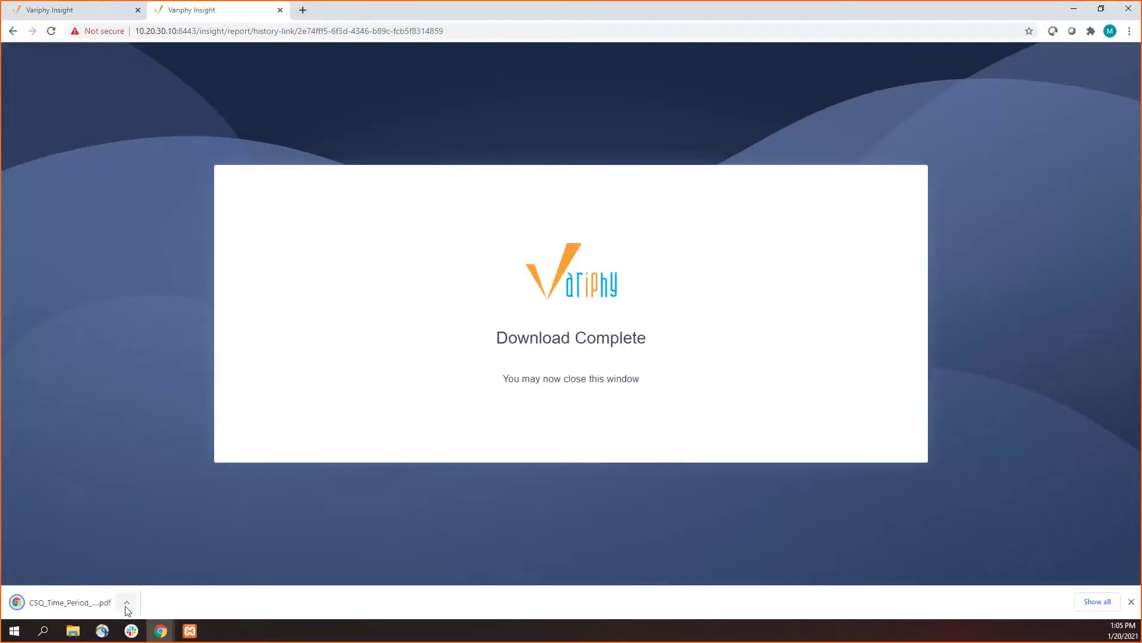
pyautogui.click(60, 15)
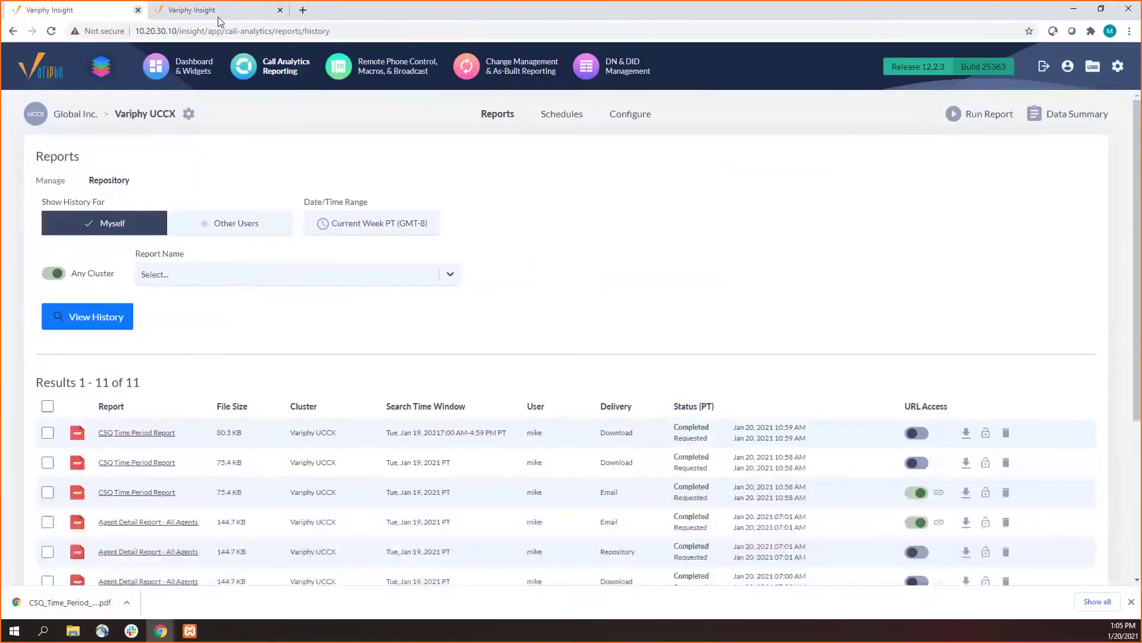
pyautogui.click(280, 11)
# - Return to managing reports and search again with shared reports excluded, listing only own reports
pyautogui.click(506, 116)
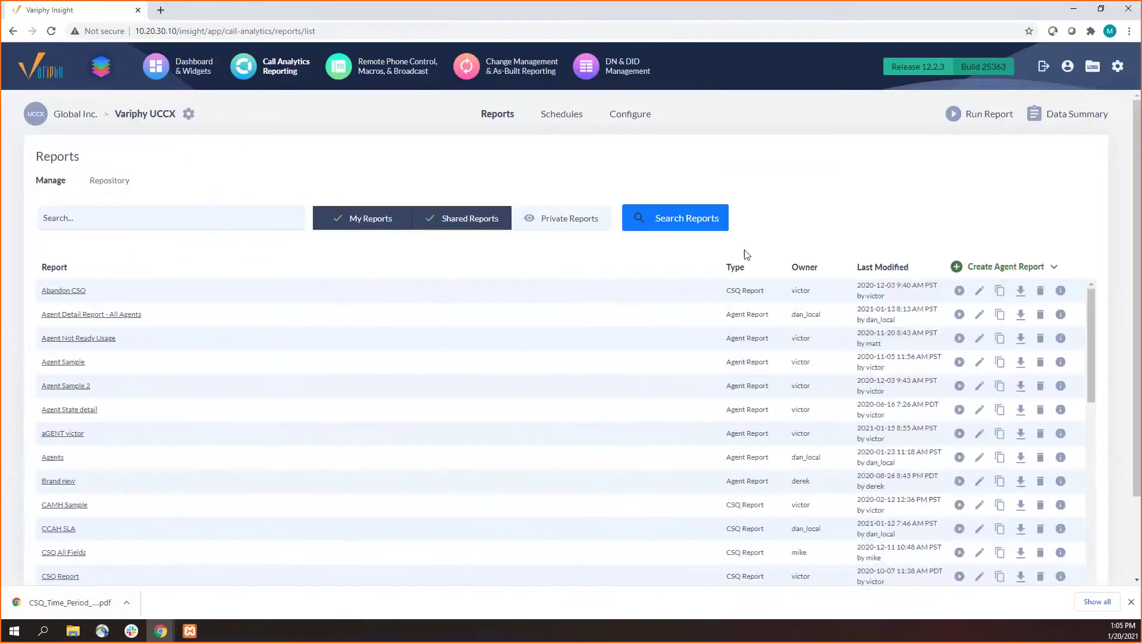
pyautogui.moveTo(970, 292)
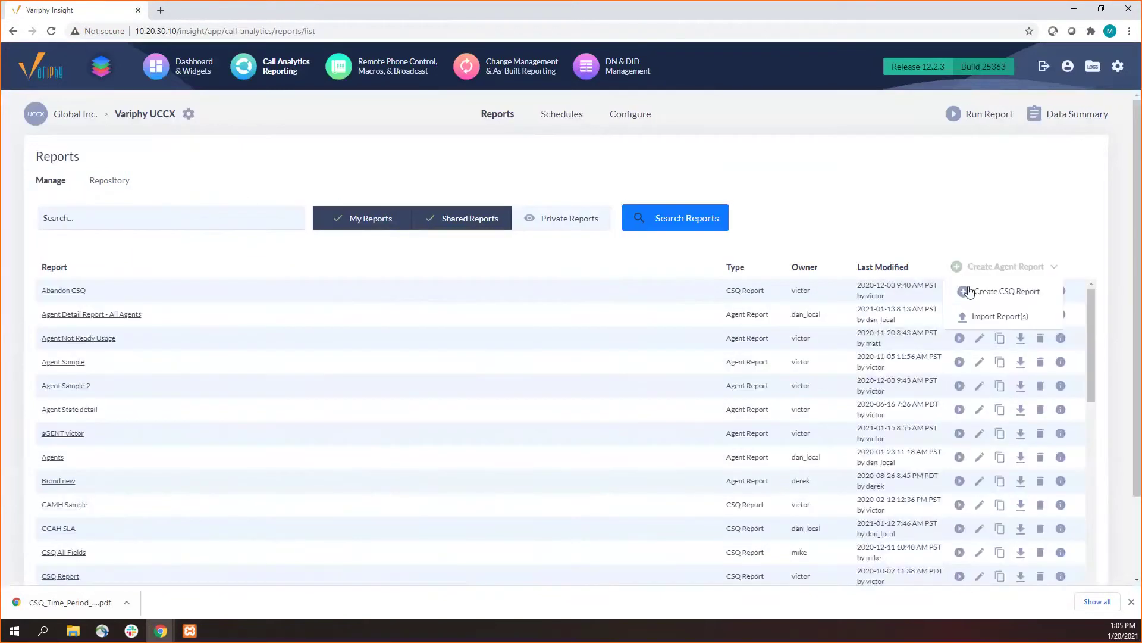
pyautogui.click(482, 231)
pyautogui.click(653, 222)
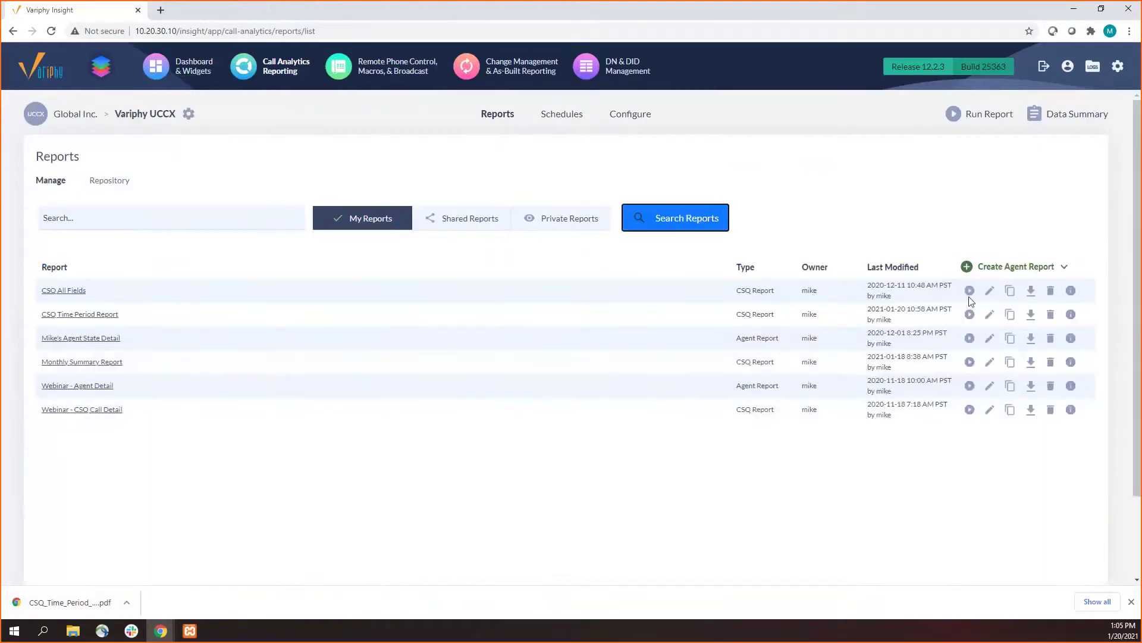
# - Examine the run options of the CSQ All Fields report, trying Repository and Email delivery with a repository download link, and close them without running
pyautogui.click(969, 295)
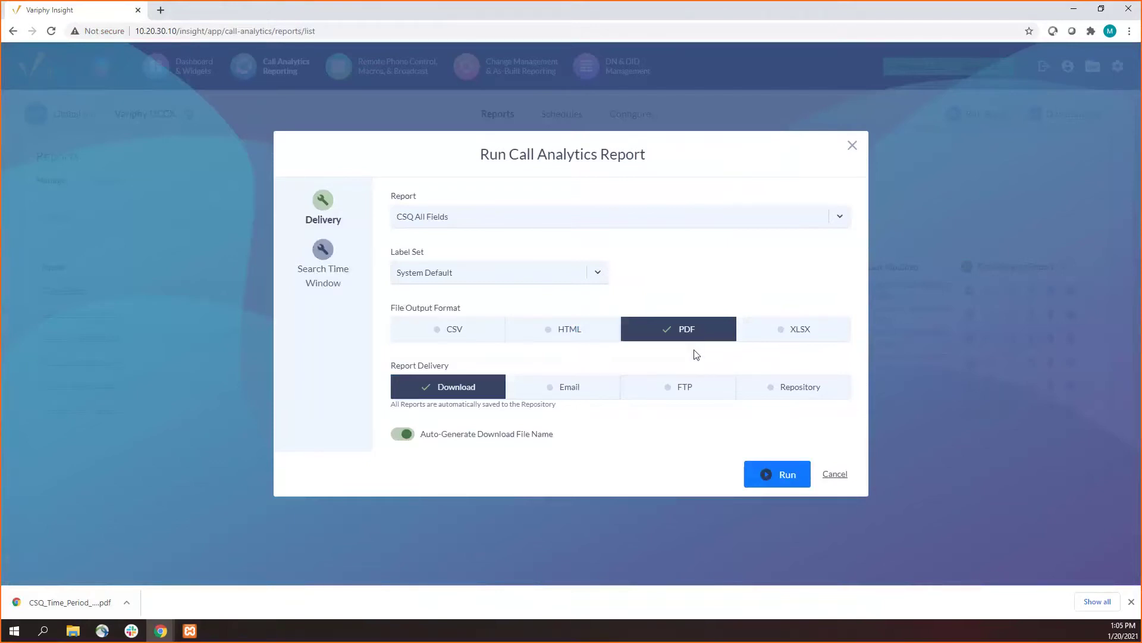
pyautogui.click(792, 395)
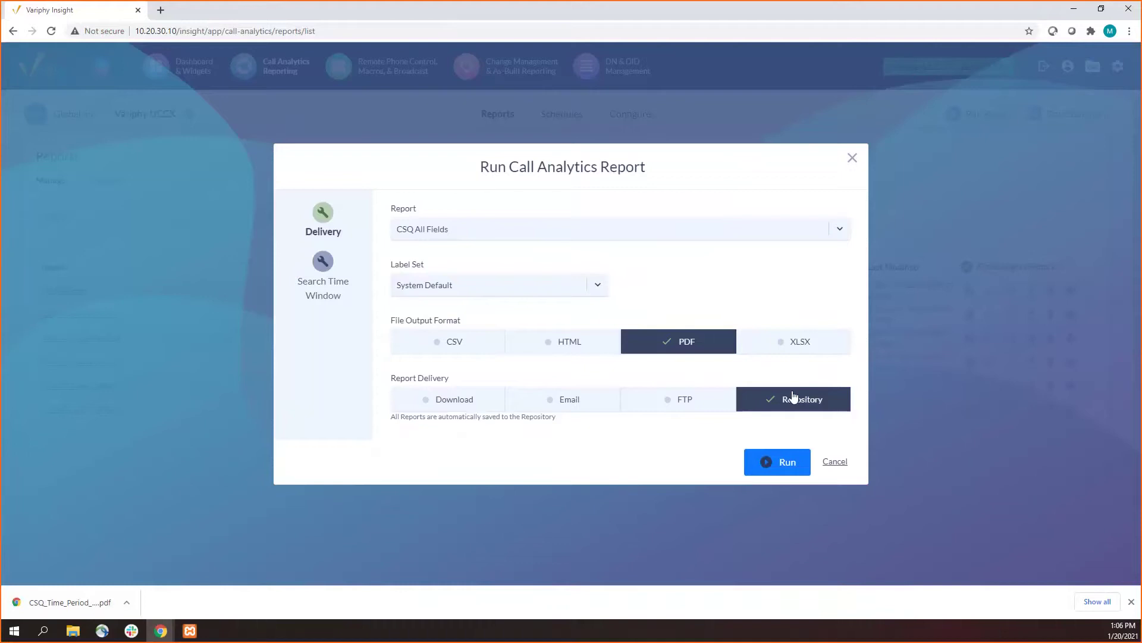
pyautogui.click(454, 400)
pyautogui.click(586, 387)
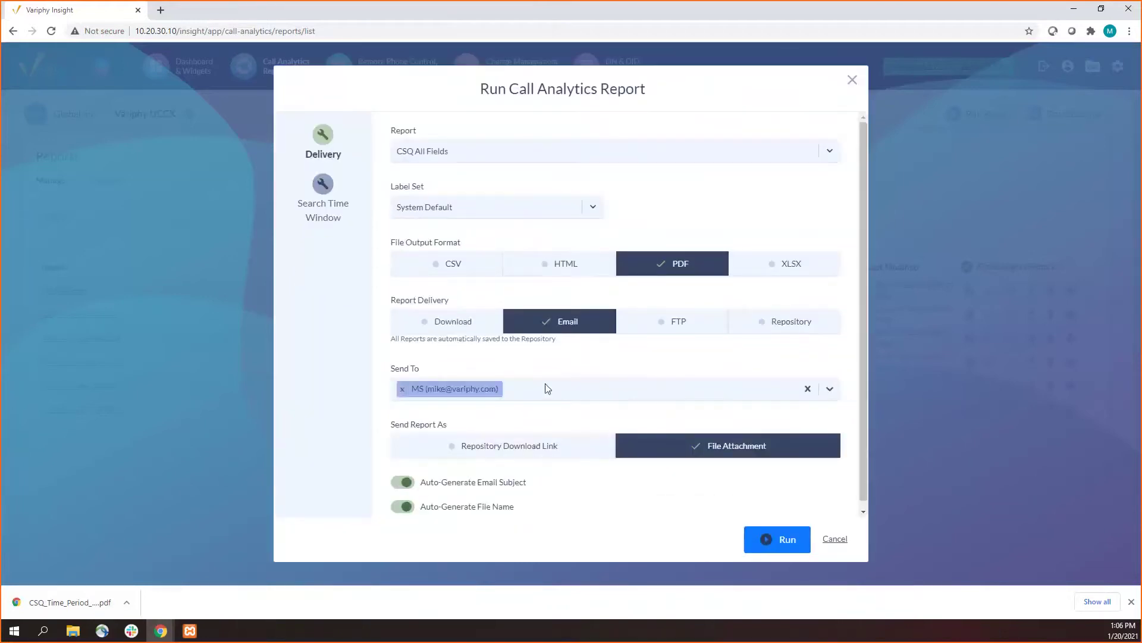
pyautogui.click(533, 451)
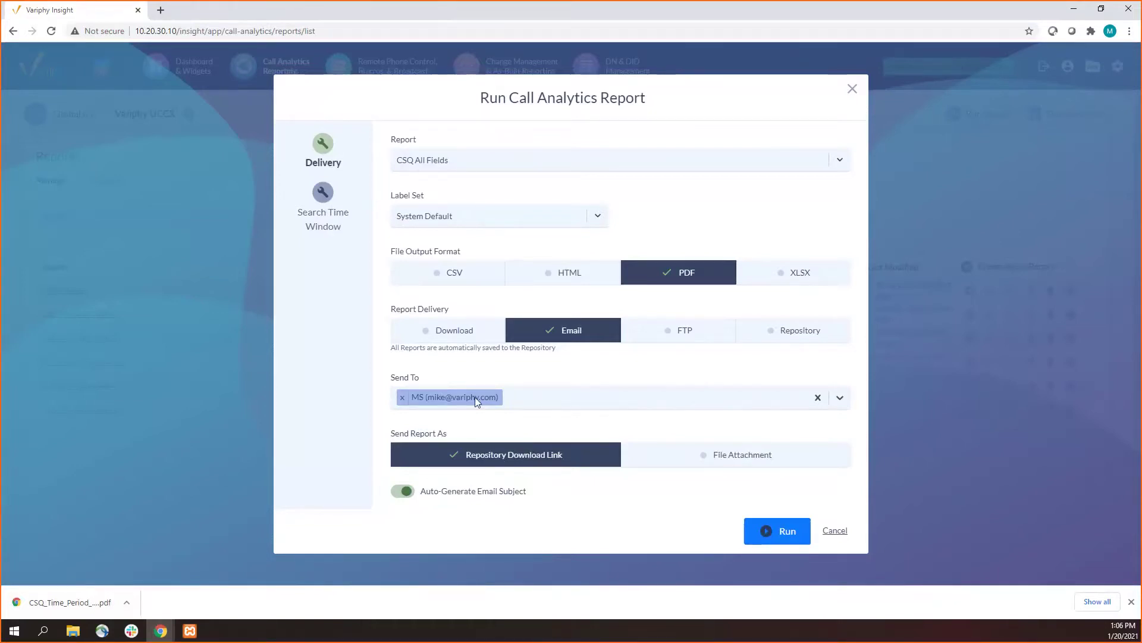
pyautogui.click(853, 91)
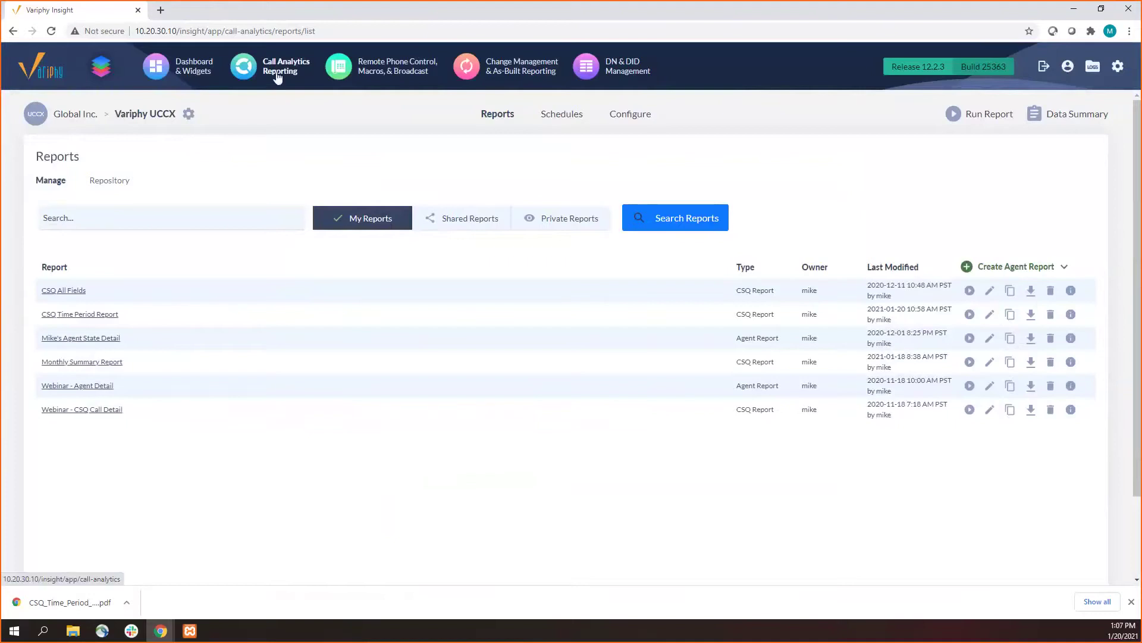
# - Go to the dashboards and display the UCCX Wallboard dashboard
pyautogui.click(208, 72)
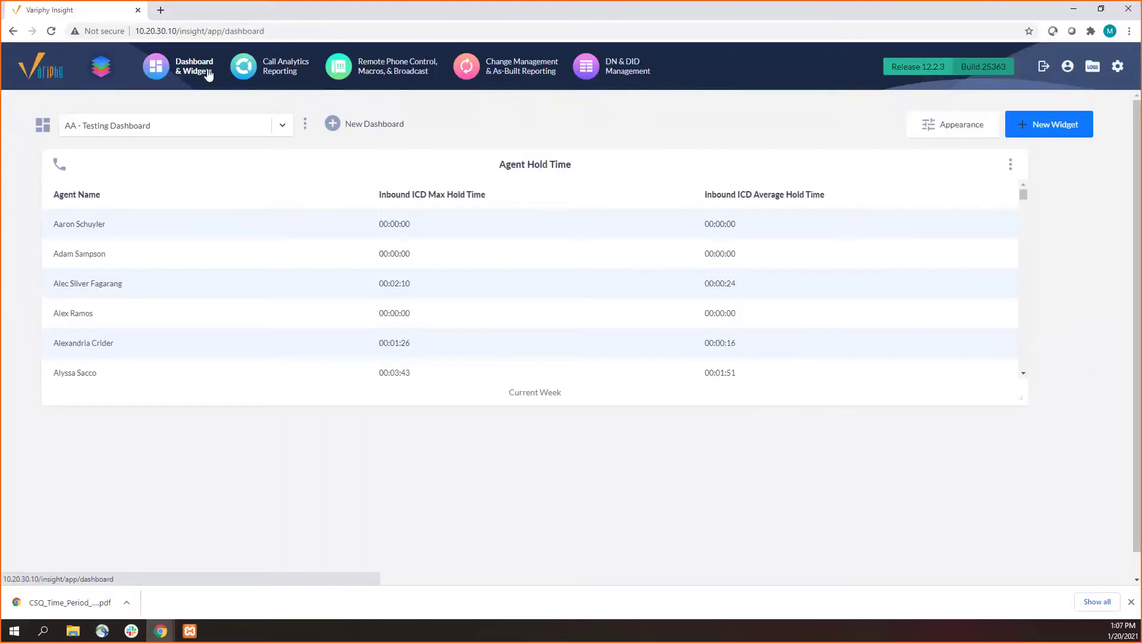
pyautogui.click(219, 126)
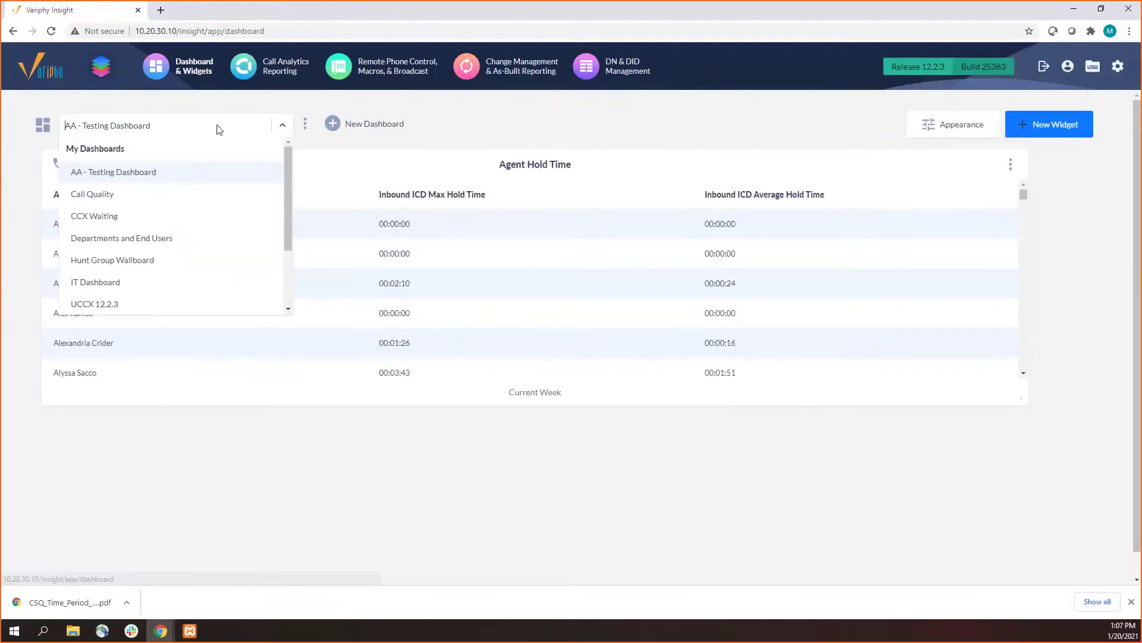
pyautogui.scroll(-3, 221, 290)
pyautogui.click(127, 257)
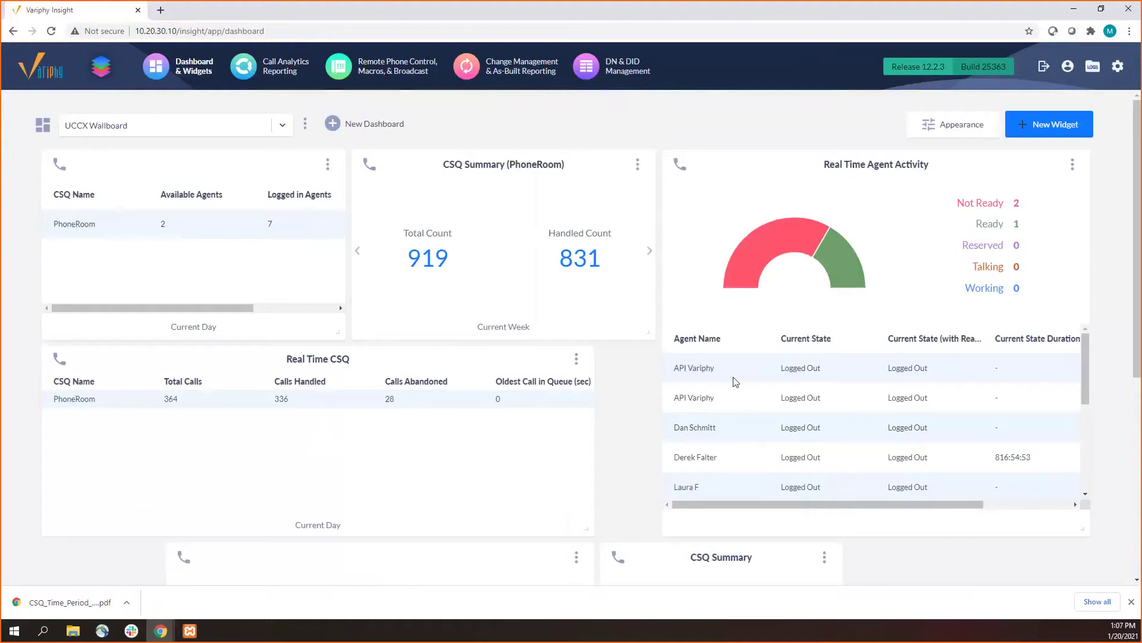
# - Examine the agent states, durations and row order in the Real Time Agent Activity widget
pyautogui.moveTo(687, 368); pyautogui.dragTo(886, 445)
pyautogui.scroll(-3, 881, 422)
pyautogui.scroll(3, 881, 416)
pyautogui.scroll(-5, 873, 398)
pyautogui.scroll(5, 873, 397)
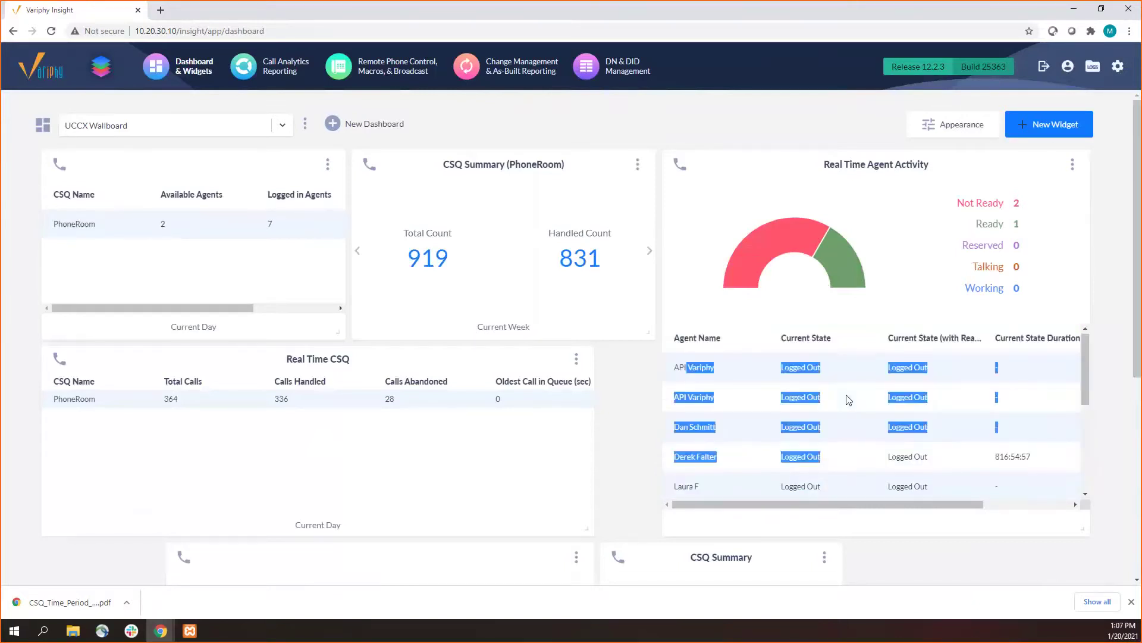
pyautogui.moveTo(782, 249)
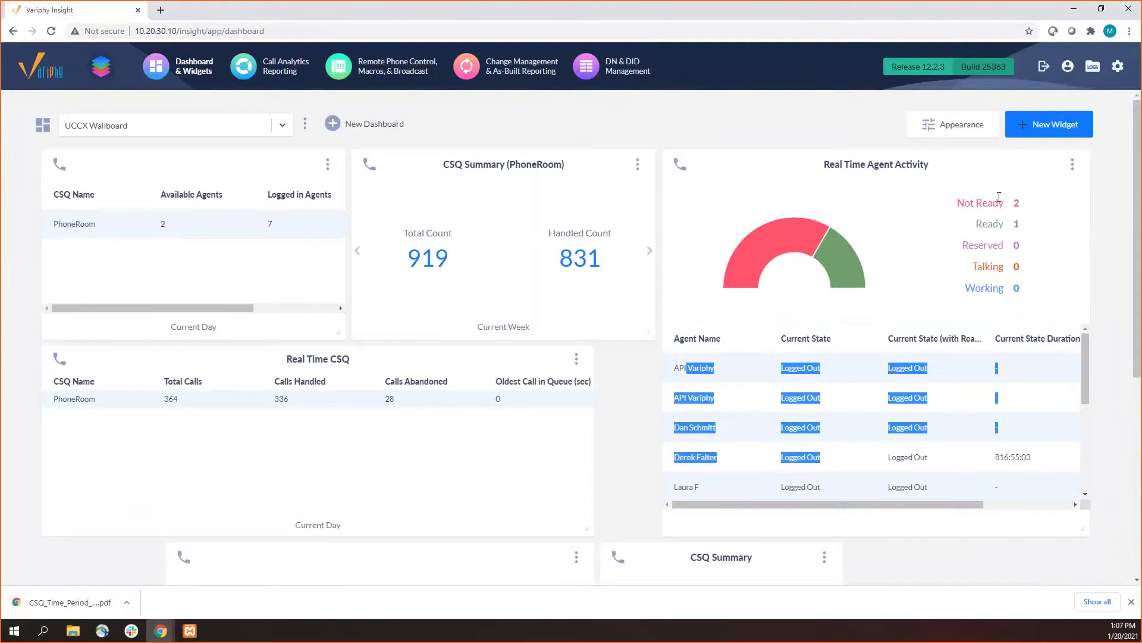
pyautogui.moveTo(817, 232)
pyautogui.scroll(-2, 849, 388)
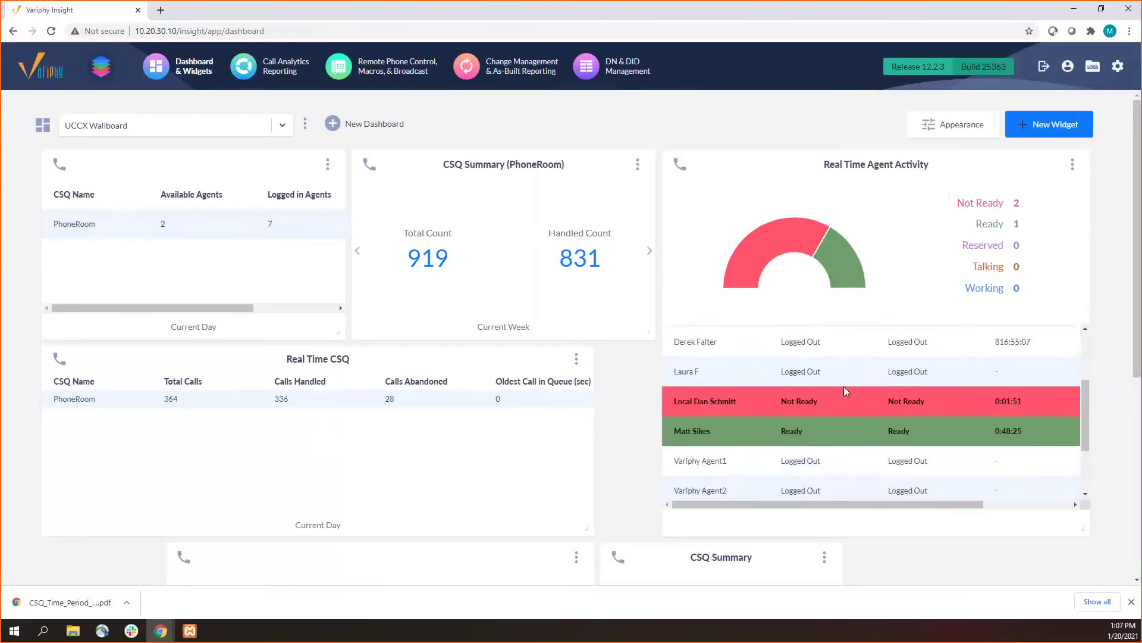
pyautogui.scroll(2, 844, 386)
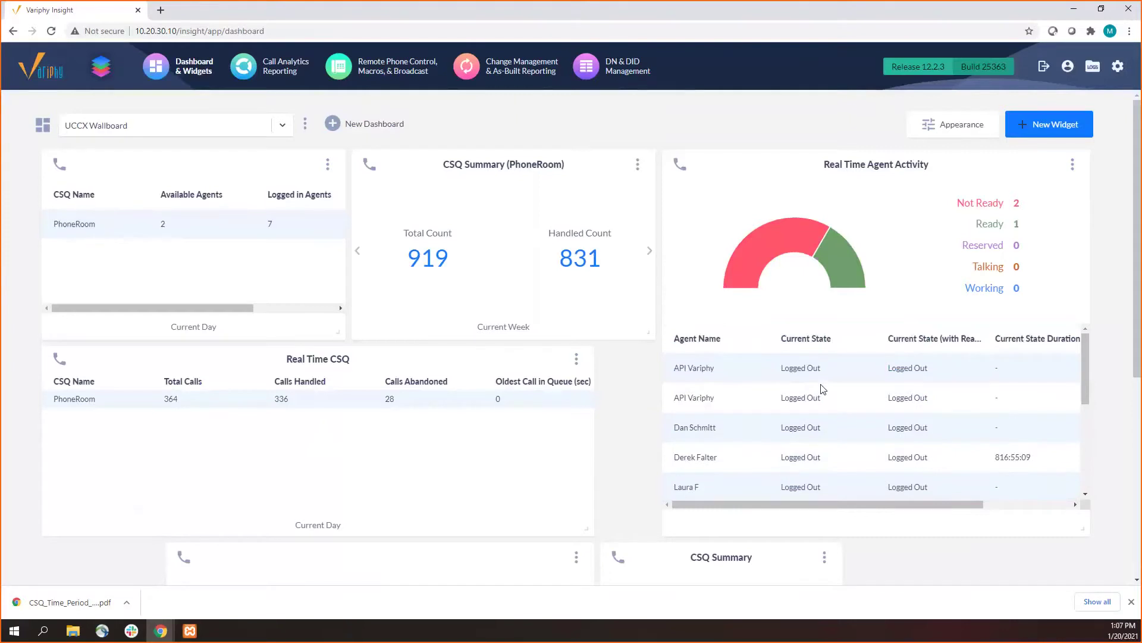
pyautogui.moveTo(684, 368); pyautogui.dragTo(704, 370)
pyautogui.moveTo(687, 369); pyautogui.dragTo(712, 369)
pyautogui.scroll(-1, 711, 370)
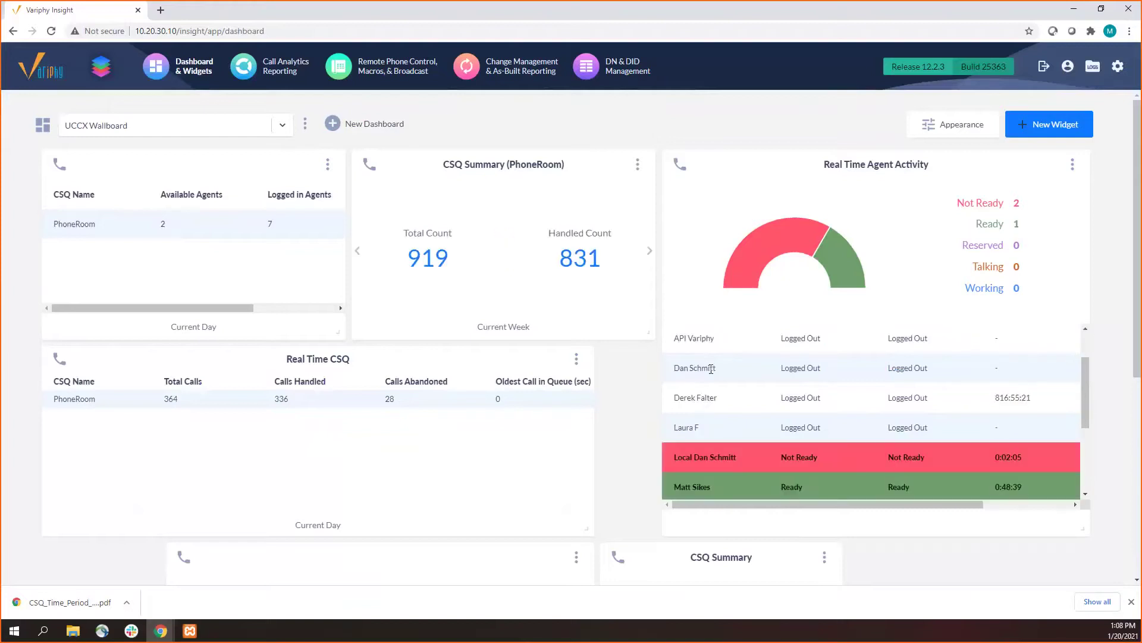
pyautogui.scroll(1, 720, 381)
pyautogui.scroll(-1, 716, 376)
pyautogui.scroll(1, 738, 370)
pyautogui.scroll(-5, 797, 375)
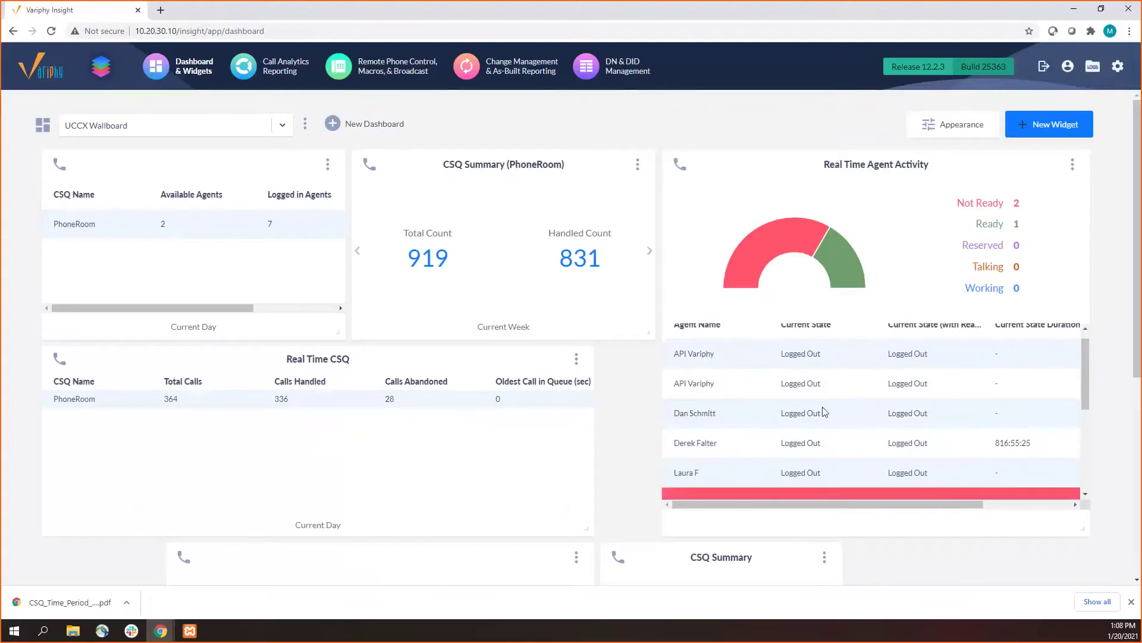
pyautogui.scroll(5, 784, 376)
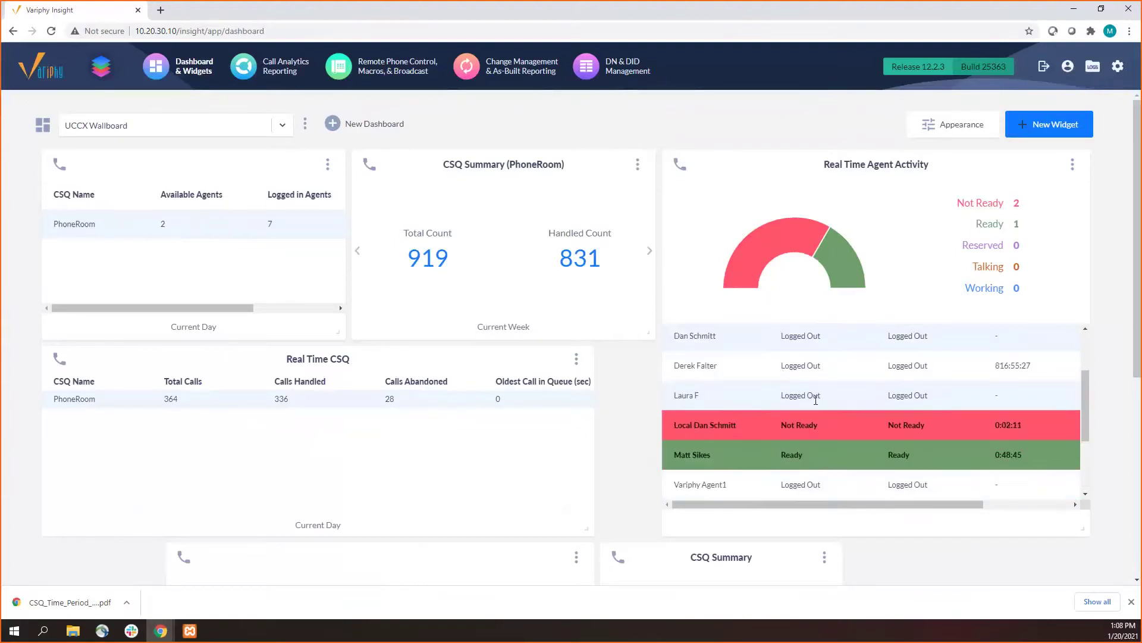
# - Switch to the UCCX 12.2.3 dashboard and open the Real Time Agent Activity Current State Sorting widget for editing
pyautogui.click(223, 132)
pyautogui.click(181, 252)
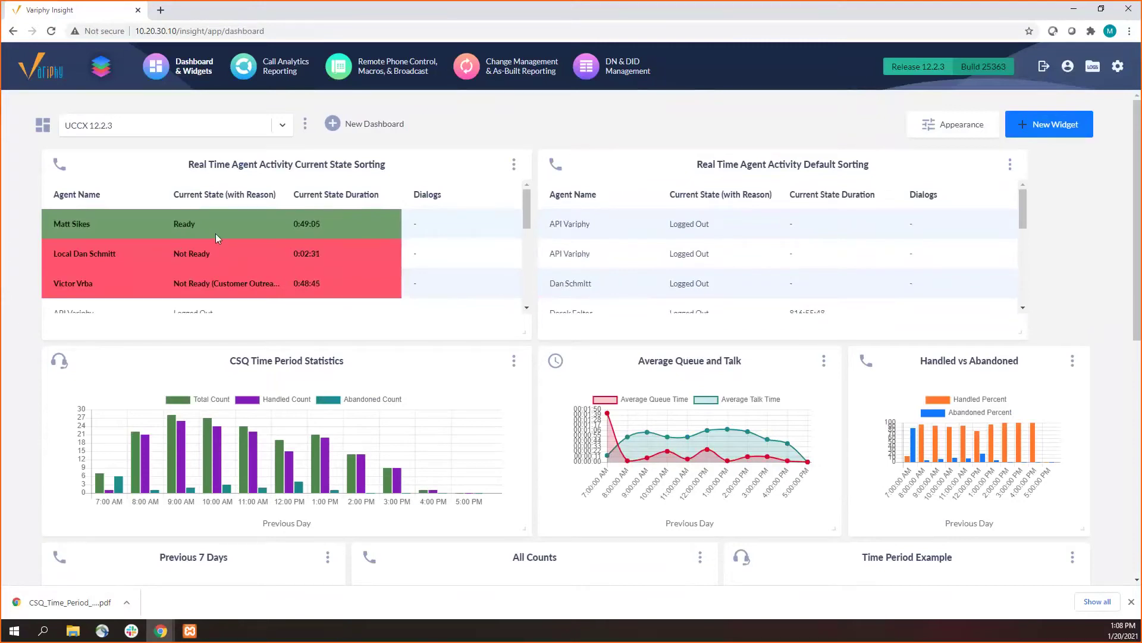
pyautogui.click(514, 164)
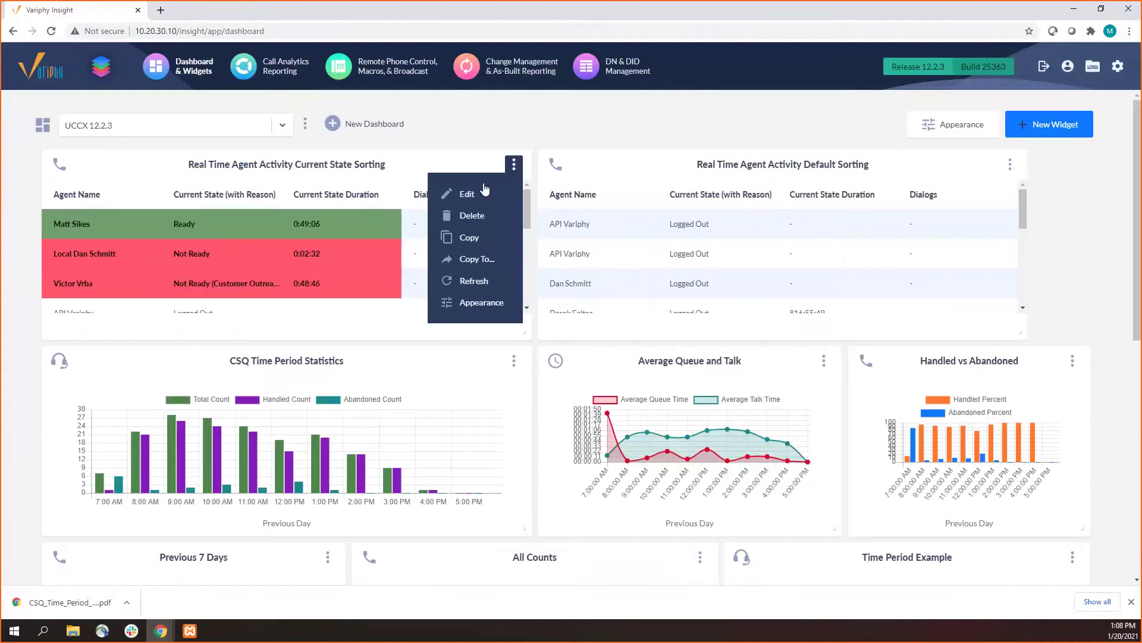
pyautogui.click(467, 194)
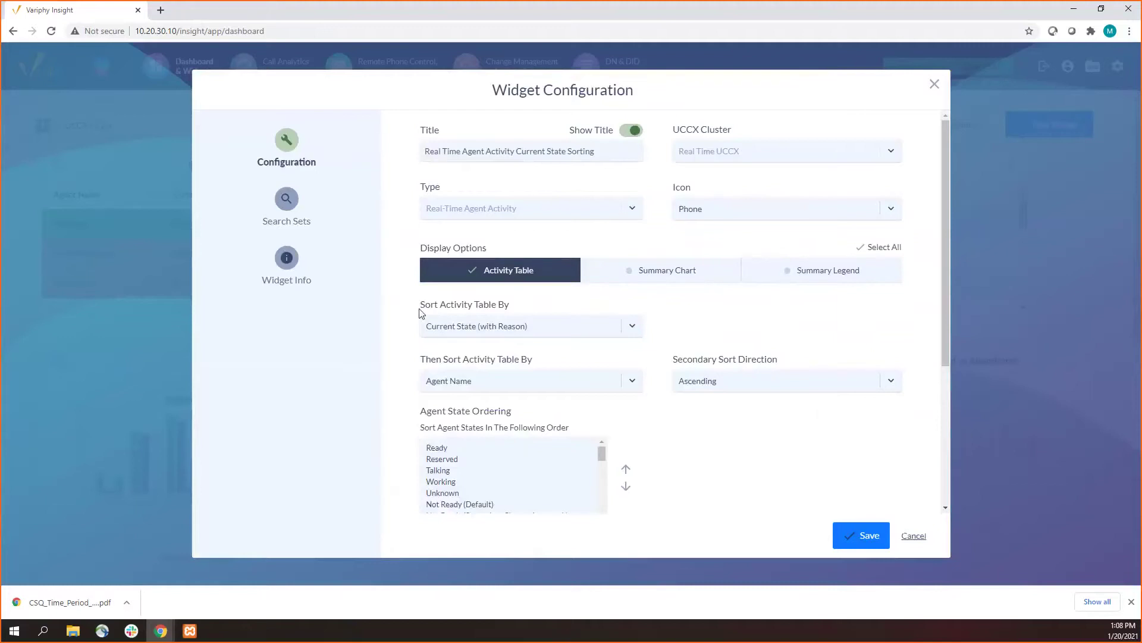
# - Check which fields are available for the primary sort of the activity table, keeping Current State (with Reason)
pyautogui.scroll(-1, 416, 313)
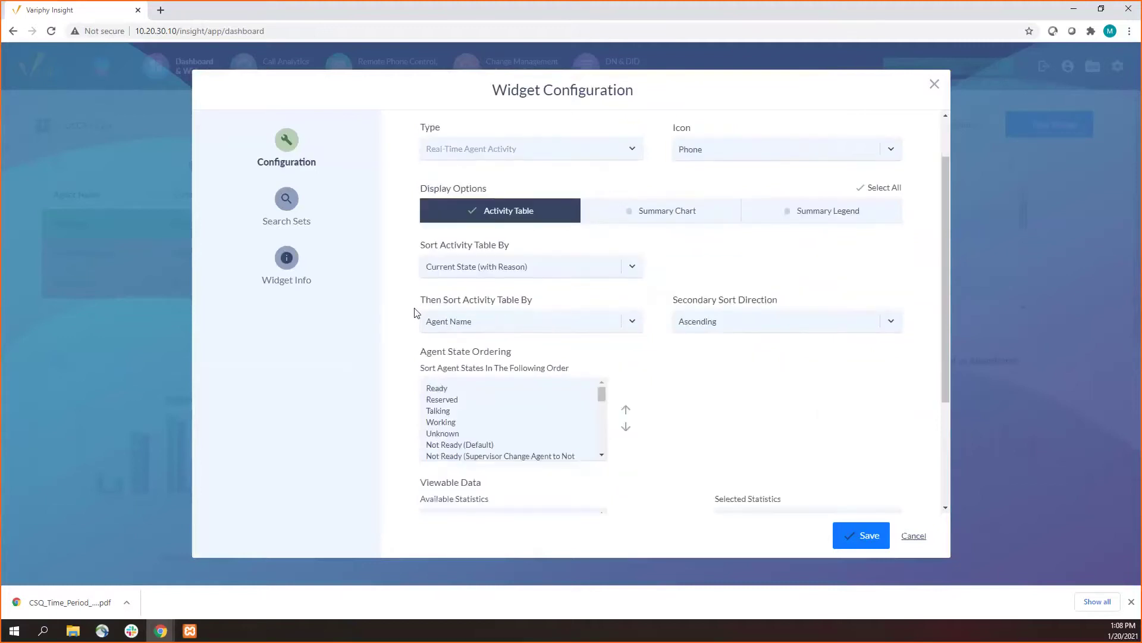
pyautogui.moveTo(422, 246); pyautogui.dragTo(520, 247)
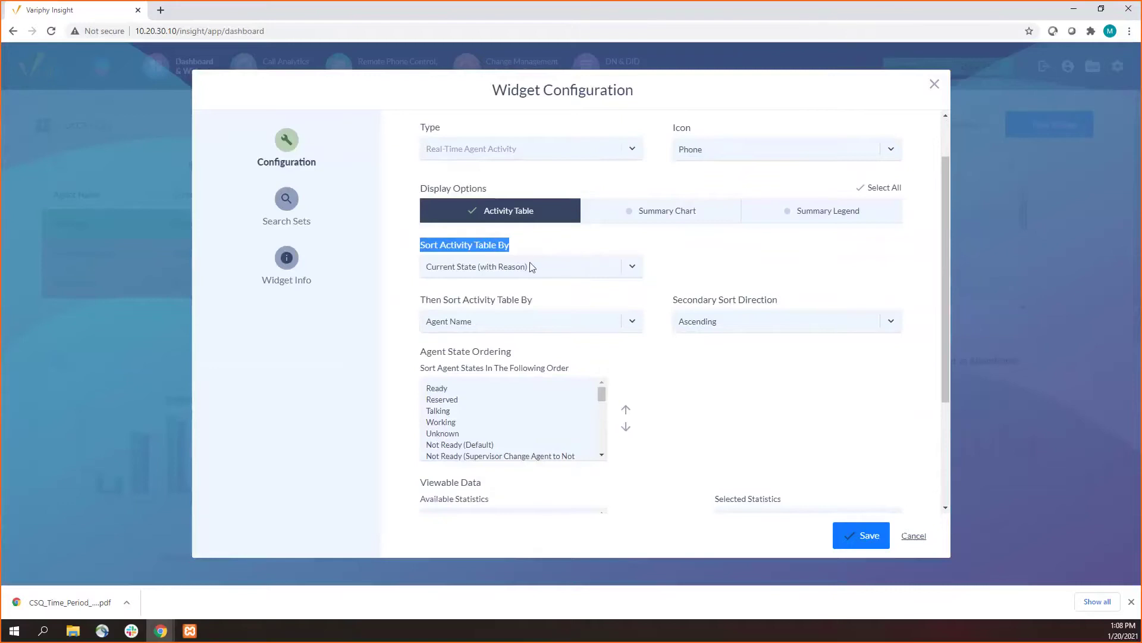
pyautogui.click(531, 267)
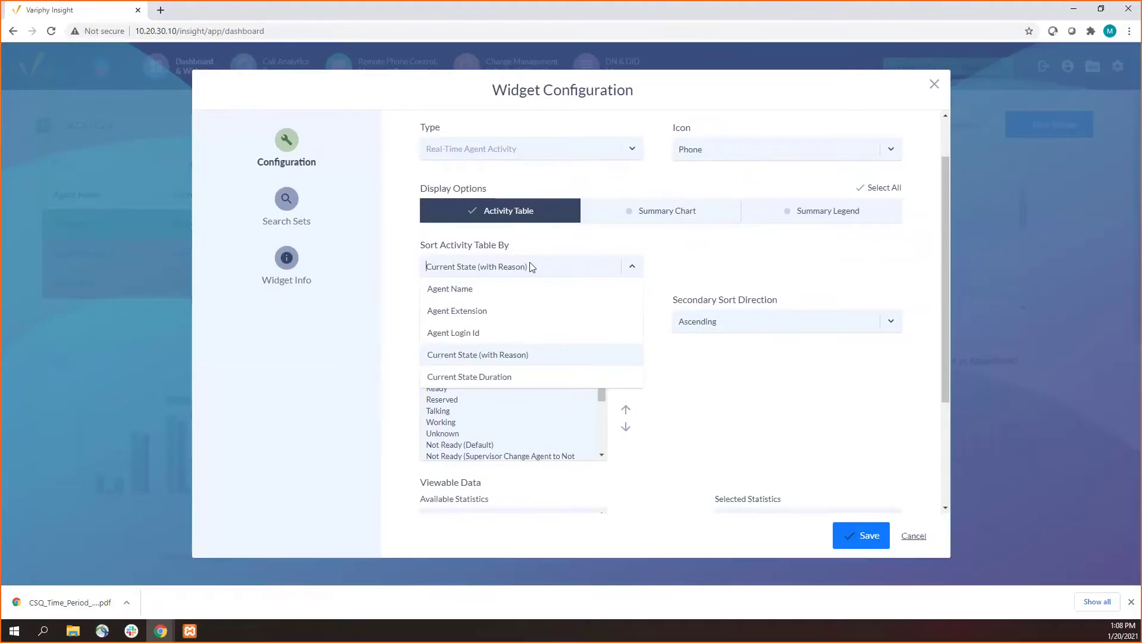
pyautogui.click(653, 250)
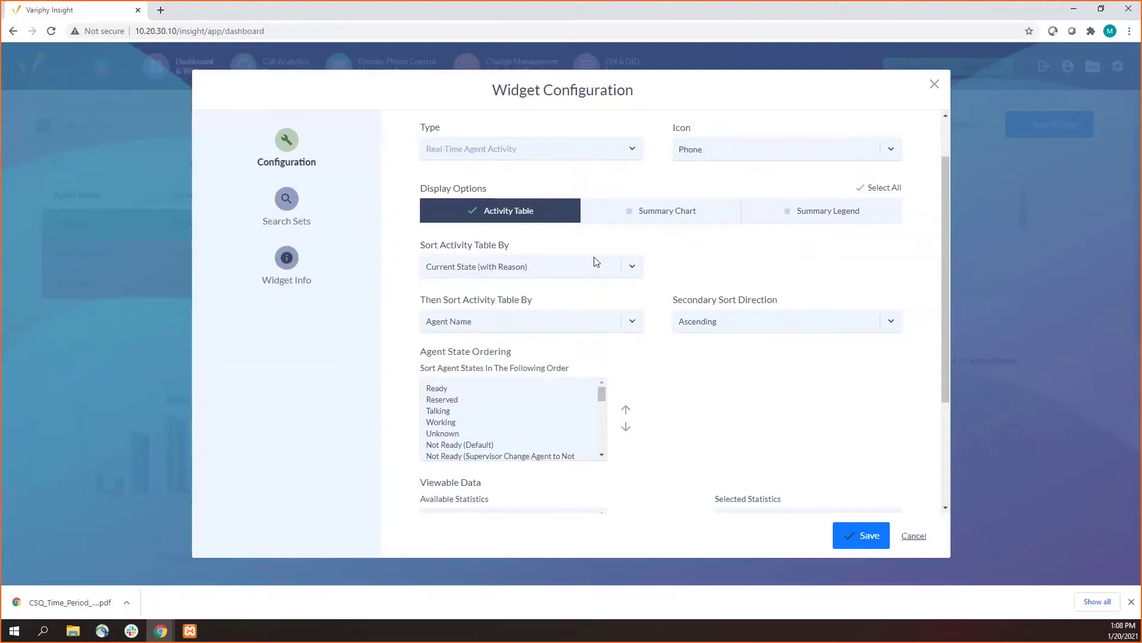
# - Check the available secondary sort fields and sort directions of the activity table, keeping Agent Name and Ascending
pyautogui.click(490, 322)
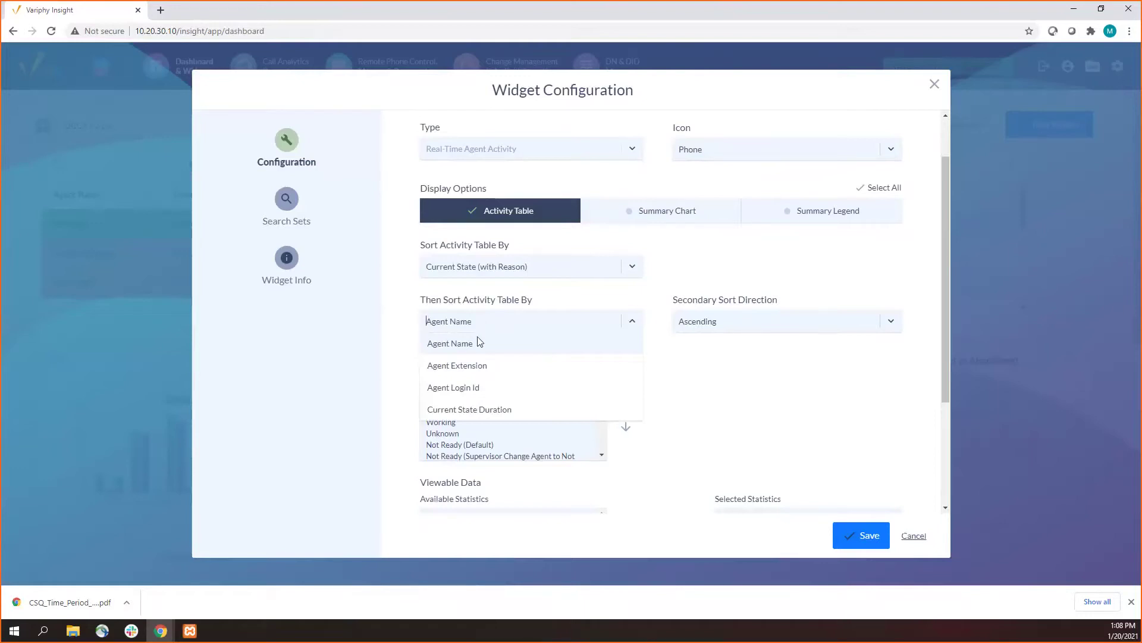
pyautogui.click(408, 388)
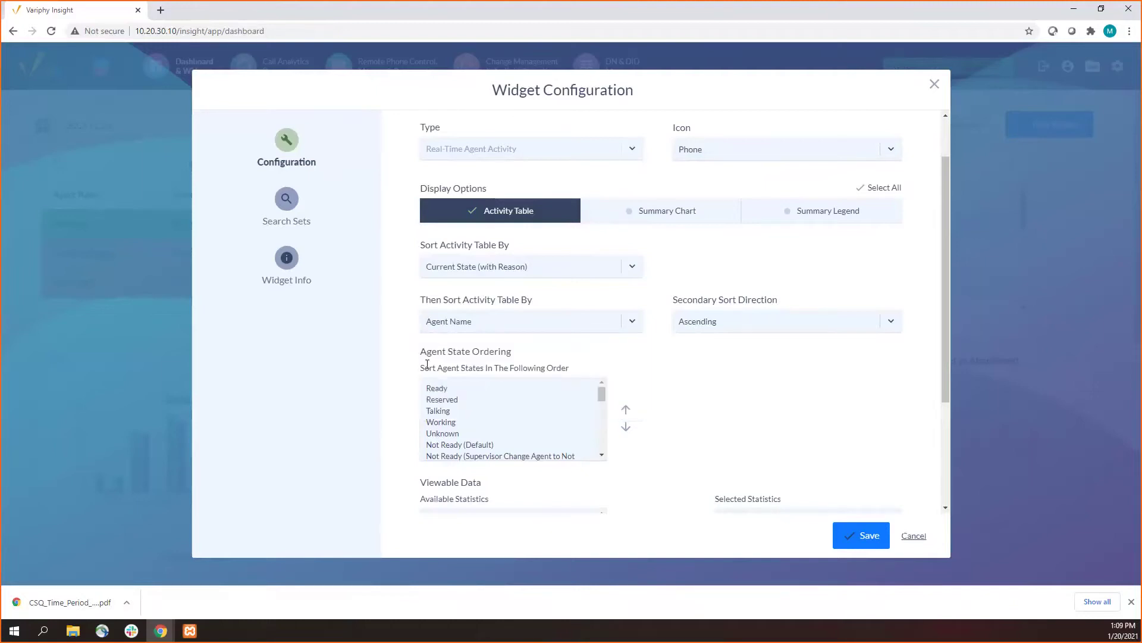
pyautogui.click(460, 321)
pyautogui.click(449, 299)
pyautogui.click(454, 322)
pyautogui.click(730, 320)
pyautogui.click(730, 320)
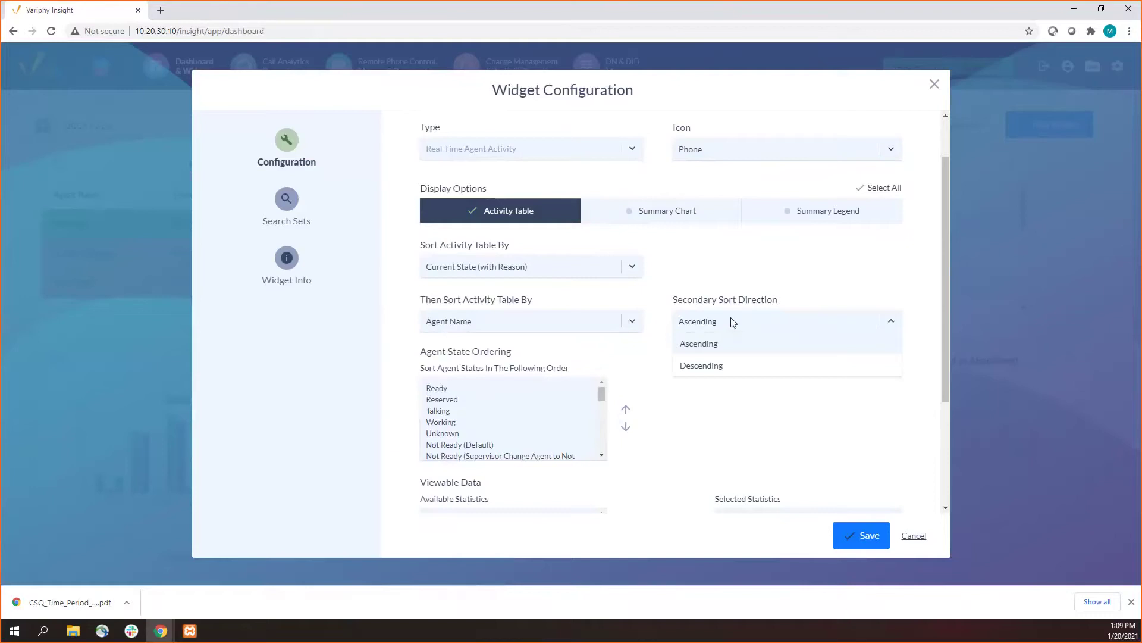
pyautogui.click(501, 267)
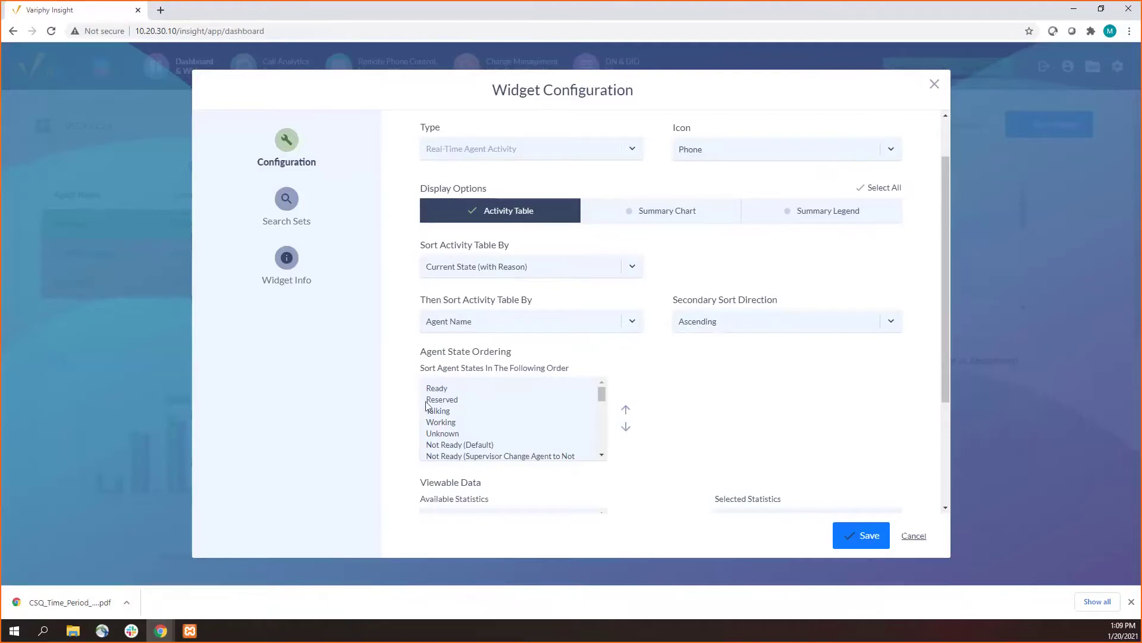
# - Examine the whole agent state ordering list, from Ready down to Logged Out
pyautogui.scroll(-1, 418, 396)
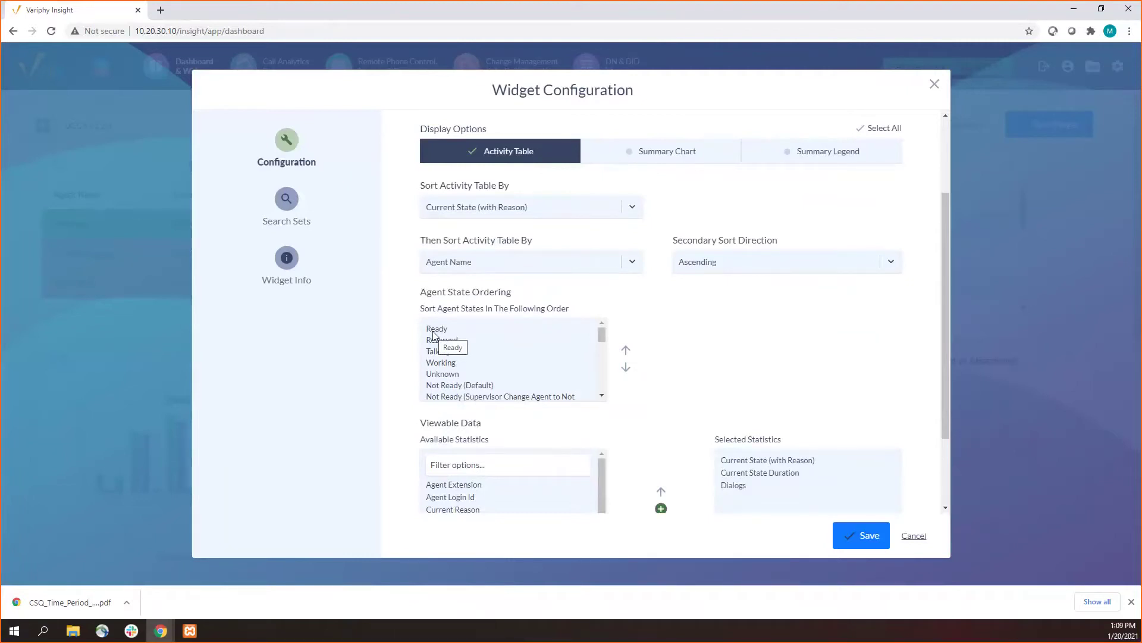
pyautogui.moveTo(600, 334); pyautogui.dragTo(612, 399)
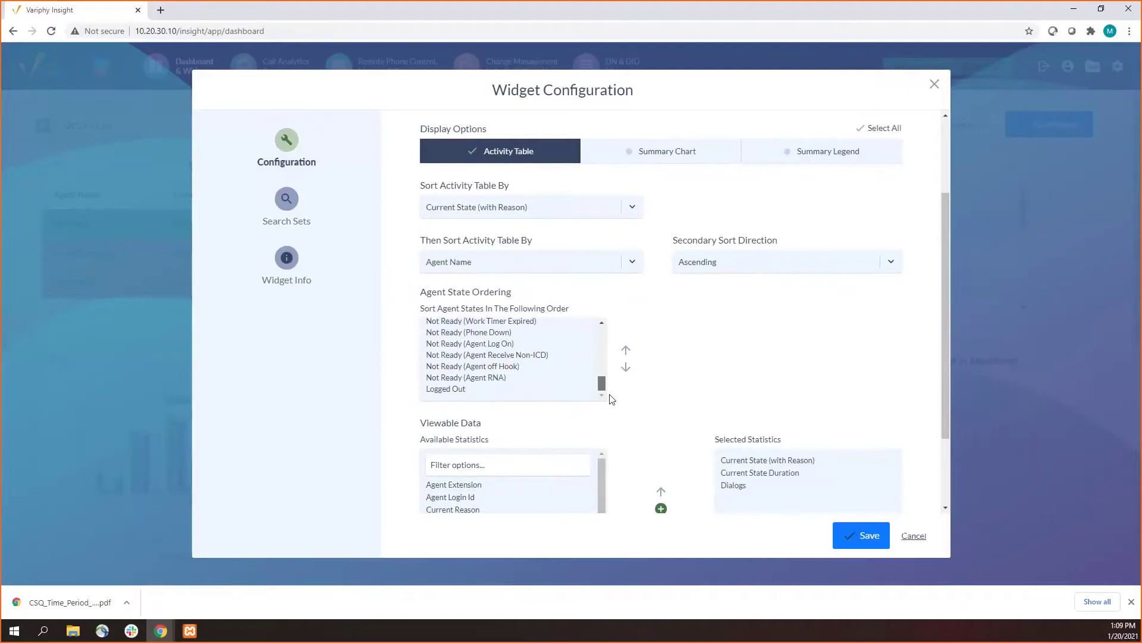
pyautogui.moveTo(610, 395)
pyautogui.mouseDown()
pyautogui.moveTo(605, 374)
pyautogui.moveTo(603, 395)
pyautogui.mouseUp()
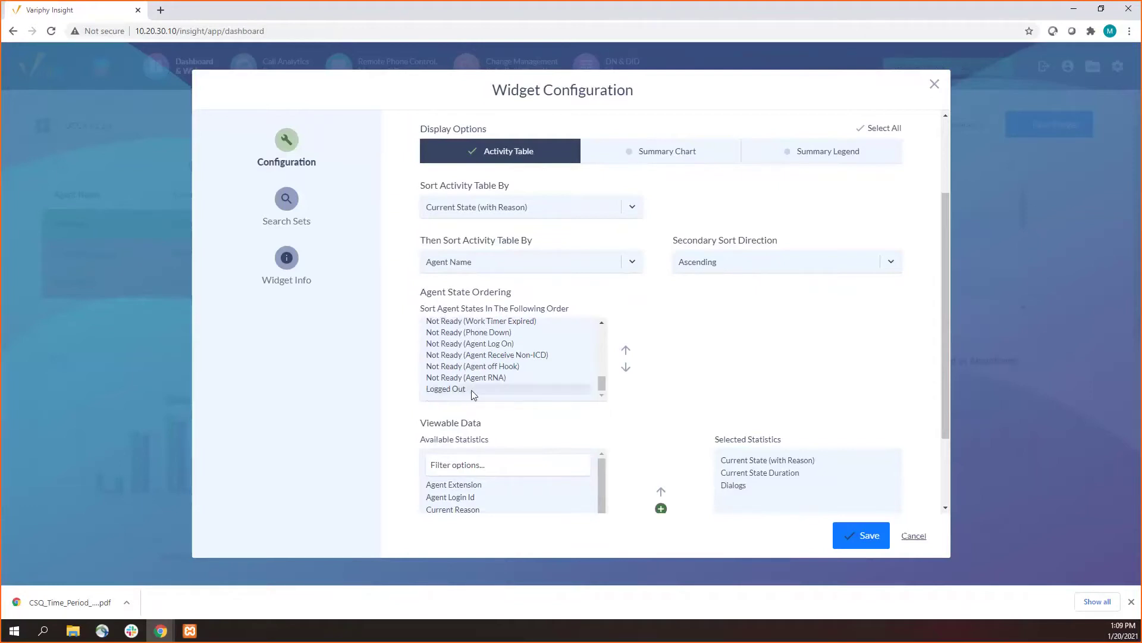
pyautogui.moveTo(597, 382); pyautogui.dragTo(605, 332)
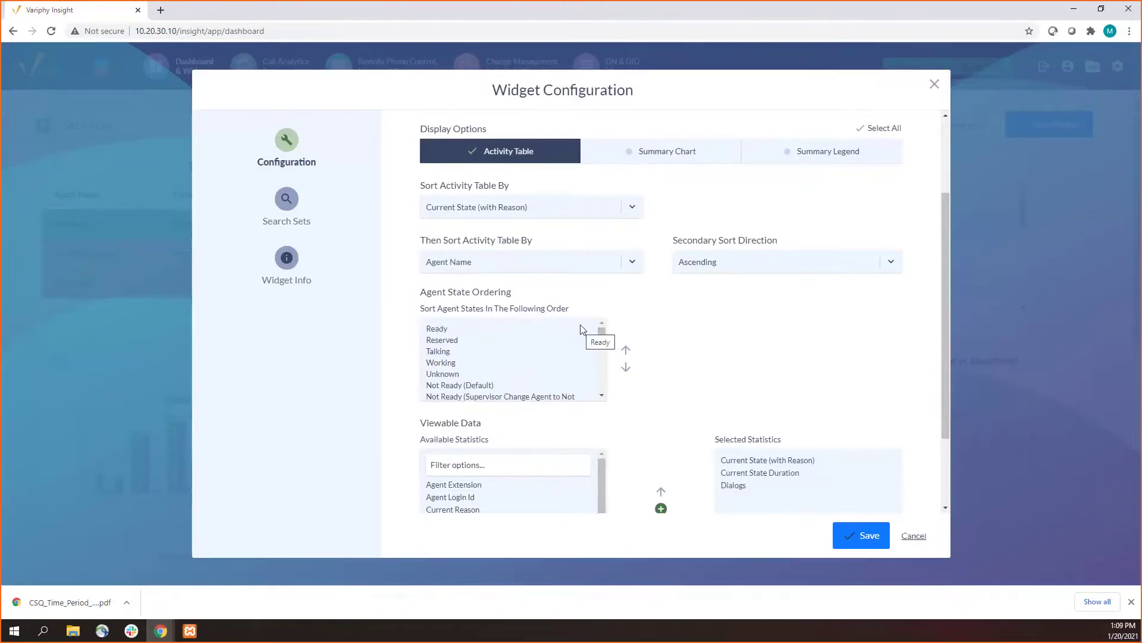
# - Review the activity table's primary and secondary sort settings once more and close the widget configuration
pyautogui.scroll(3, 618, 320)
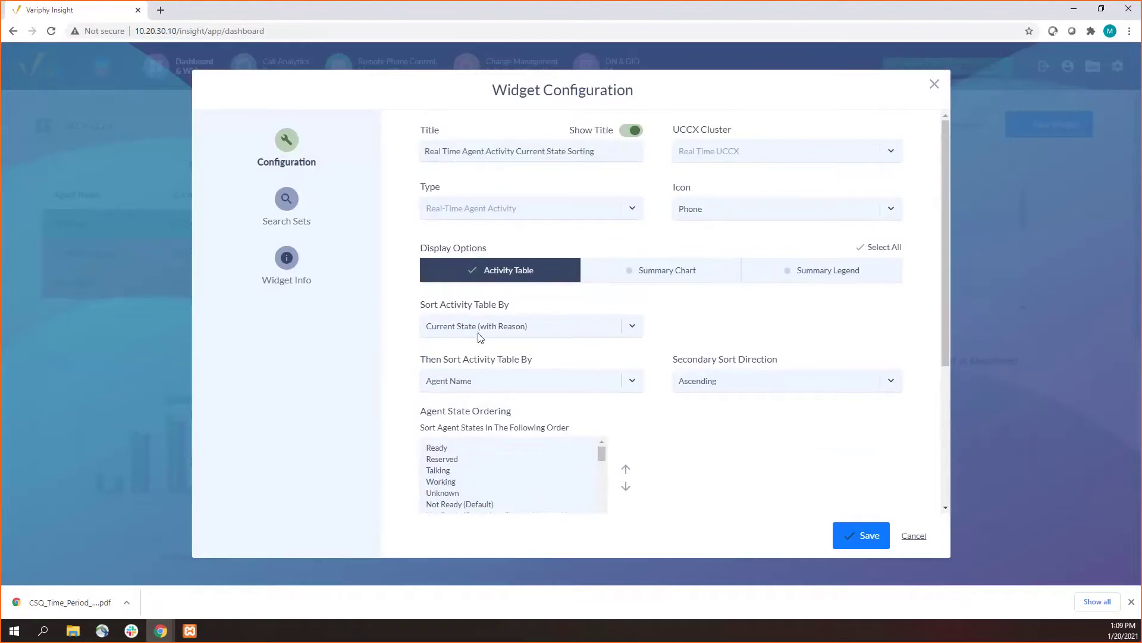
pyautogui.click(468, 384)
pyautogui.click(400, 327)
pyautogui.scroll(-4, 735, 479)
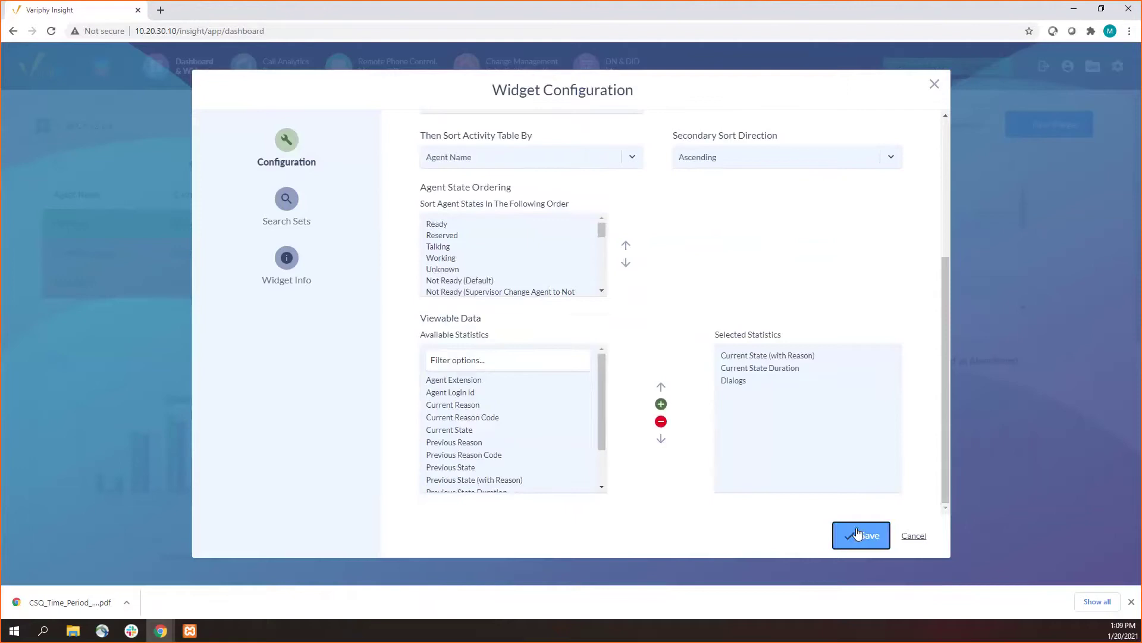
pyautogui.click(913, 536)
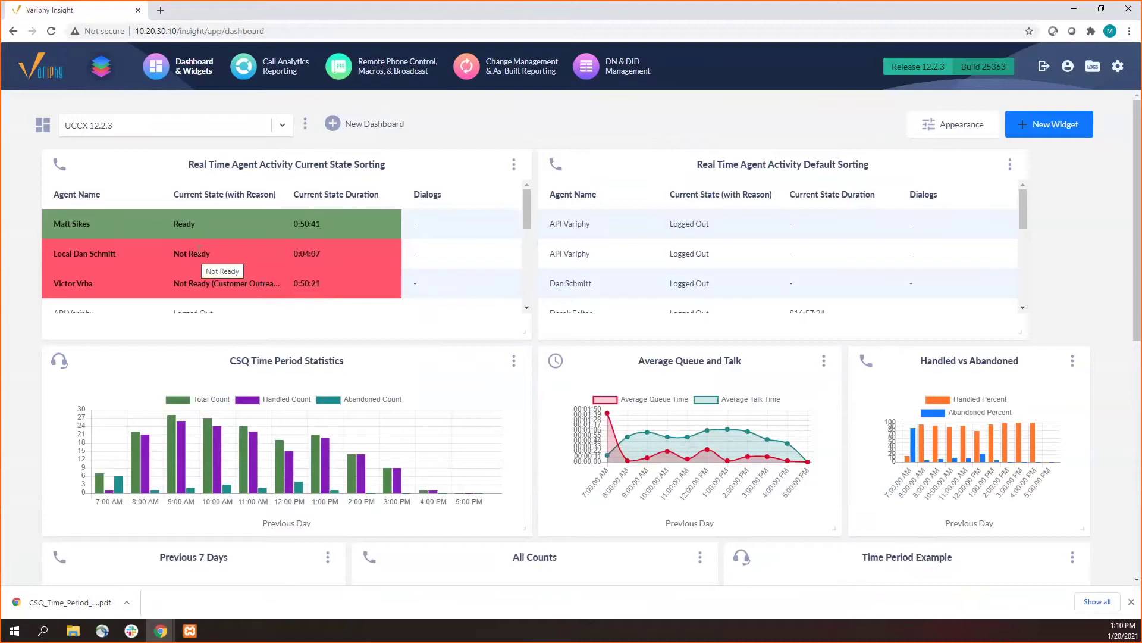
# - Examine the agent order in the Real Time Agent Activity Current State Sorting widget and the charts lower on the dashboard
pyautogui.scroll(-4, 198, 253)
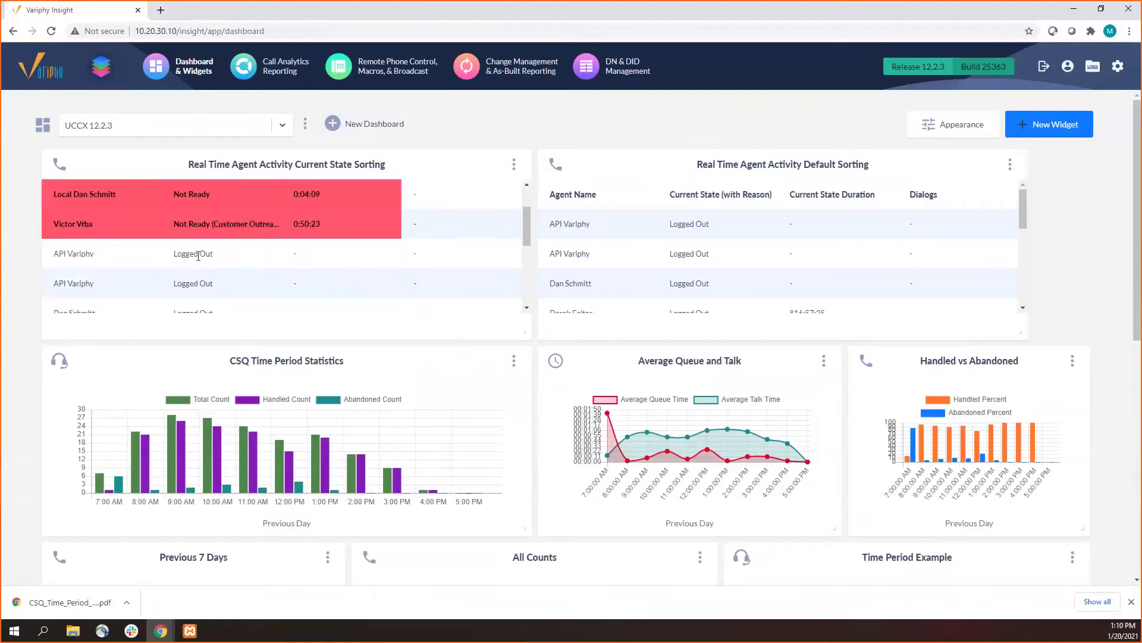
pyautogui.scroll(4, 203, 255)
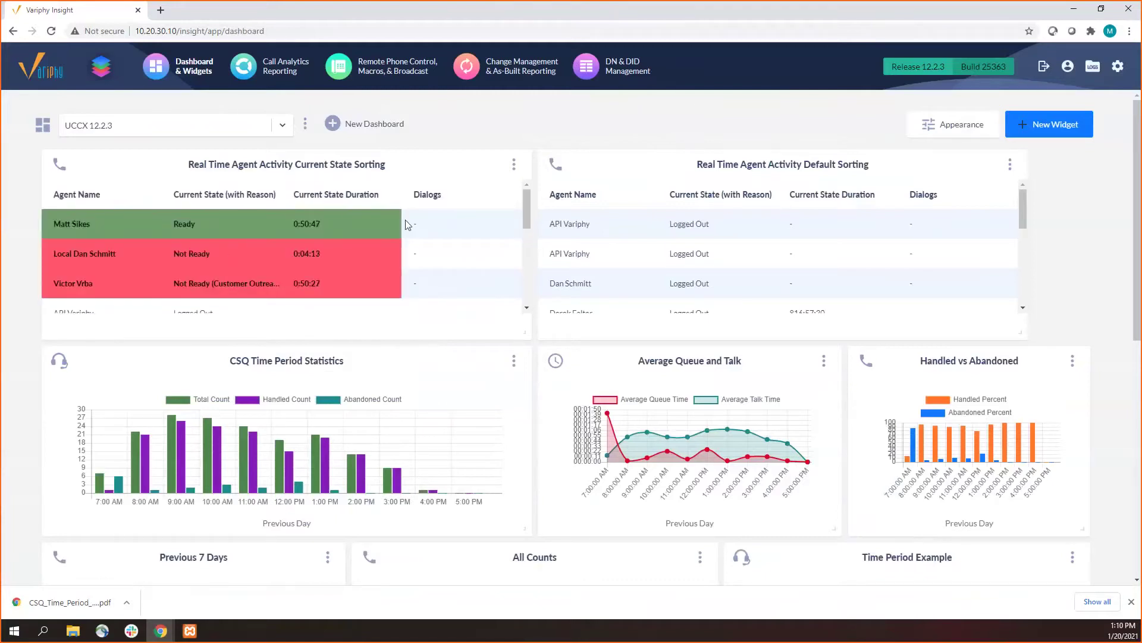
pyautogui.scroll(-1, 405, 220)
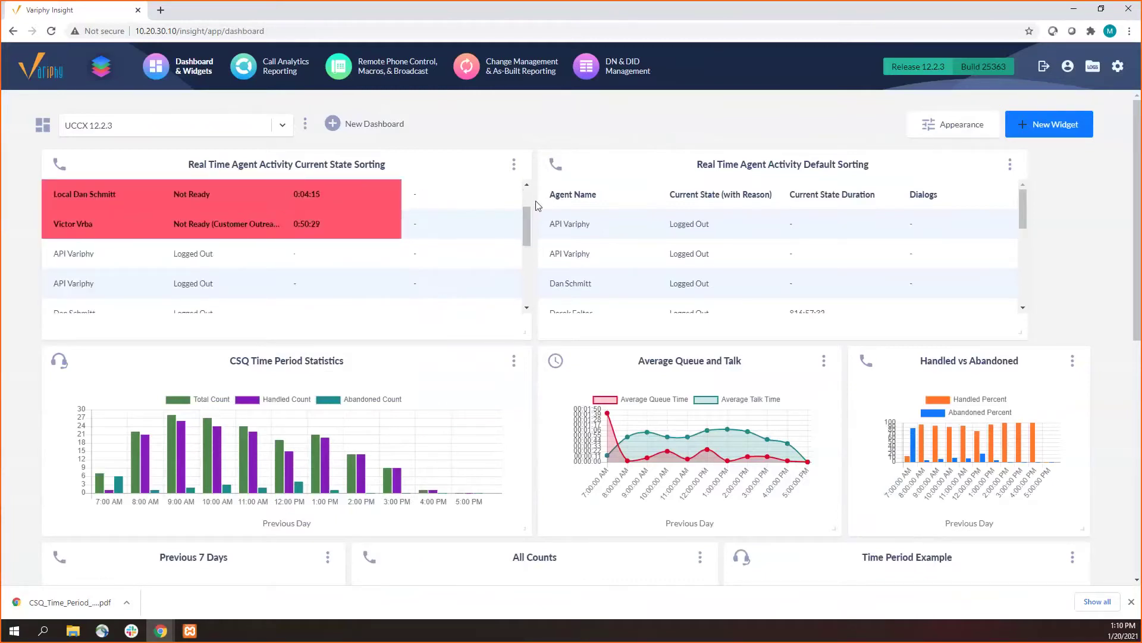
pyautogui.scroll(-3, 538, 205)
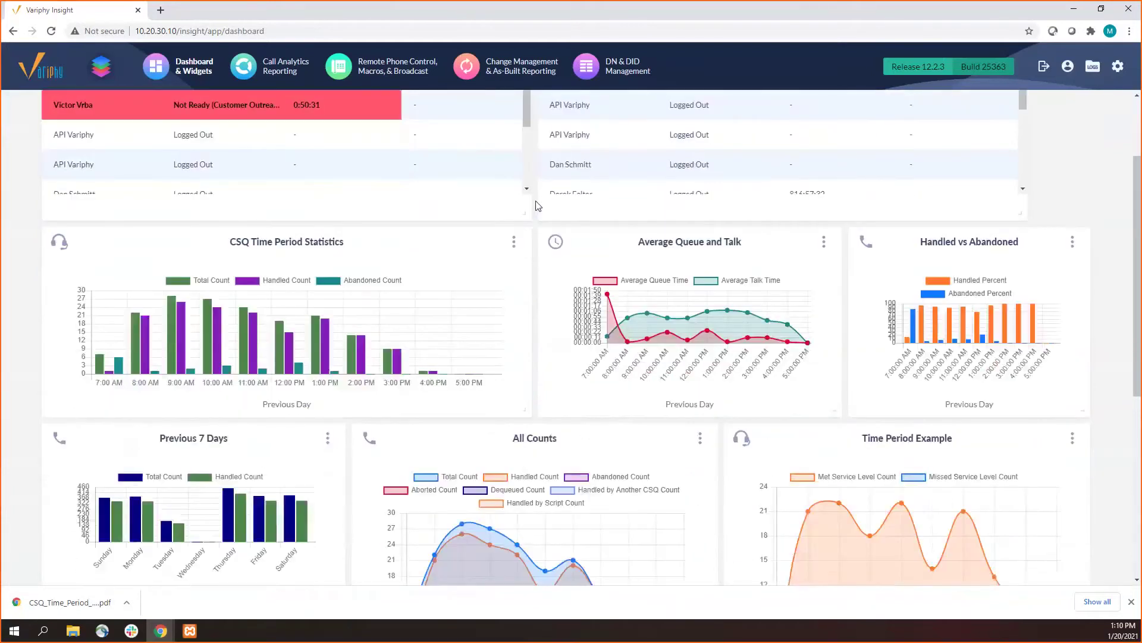
pyautogui.scroll(3, 539, 207)
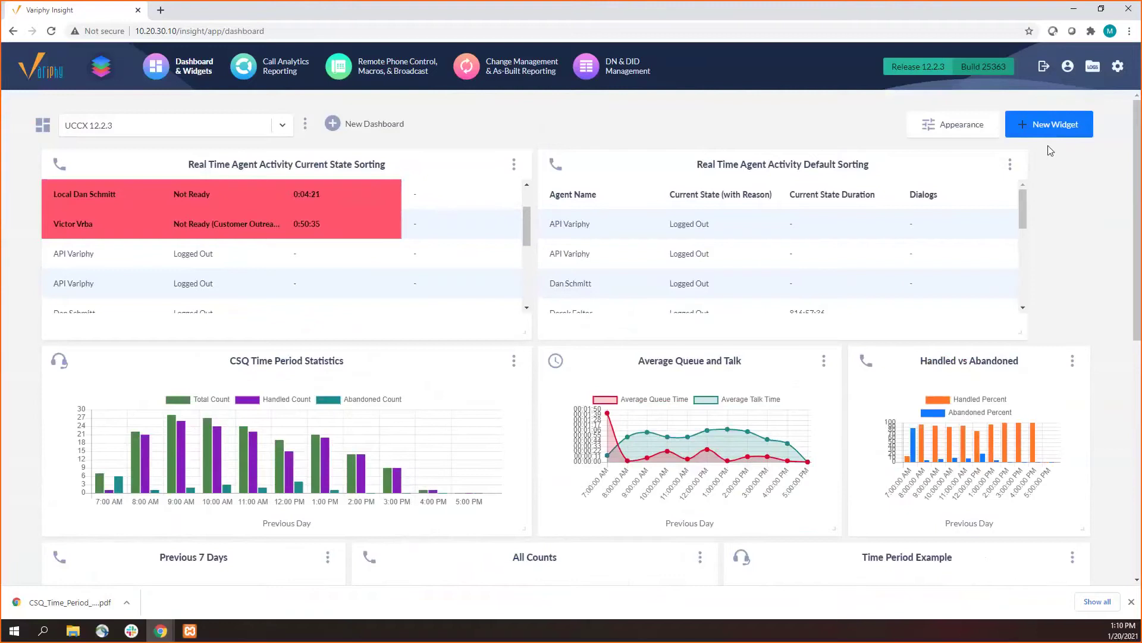
pyautogui.click(1048, 128)
pyautogui.click(591, 258)
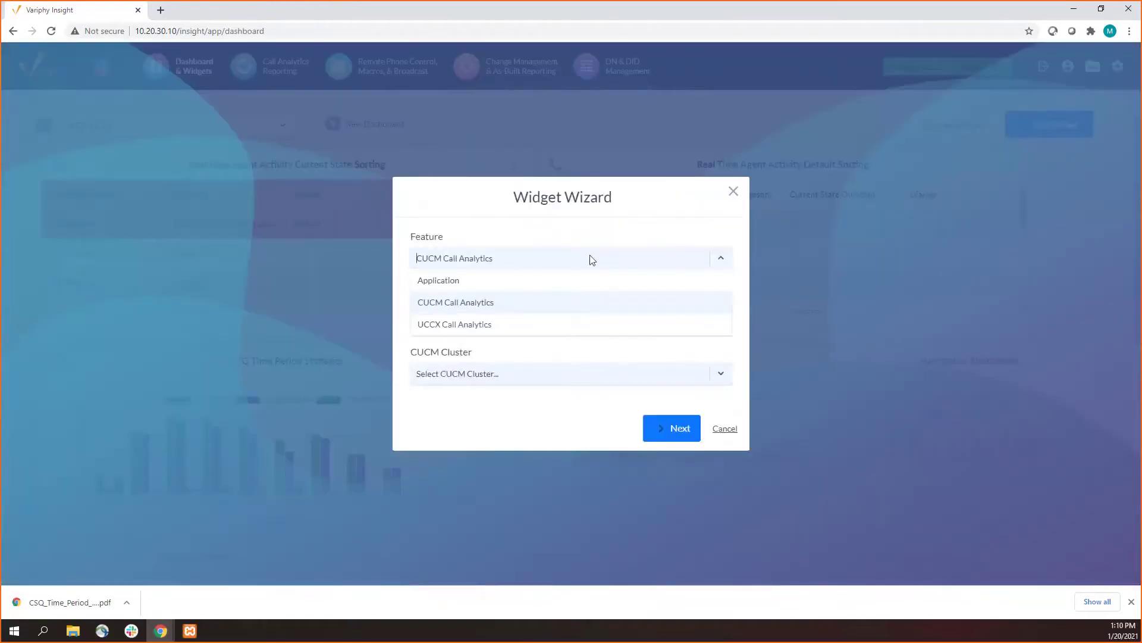
pyautogui.click(505, 322)
pyautogui.click(503, 318)
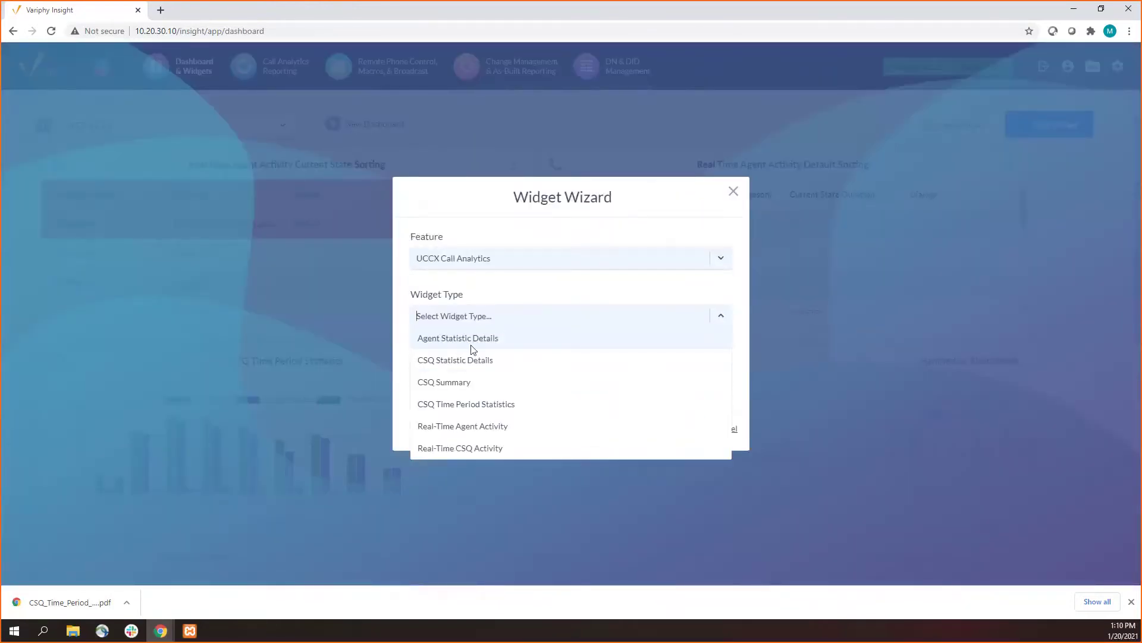
pyautogui.click(455, 404)
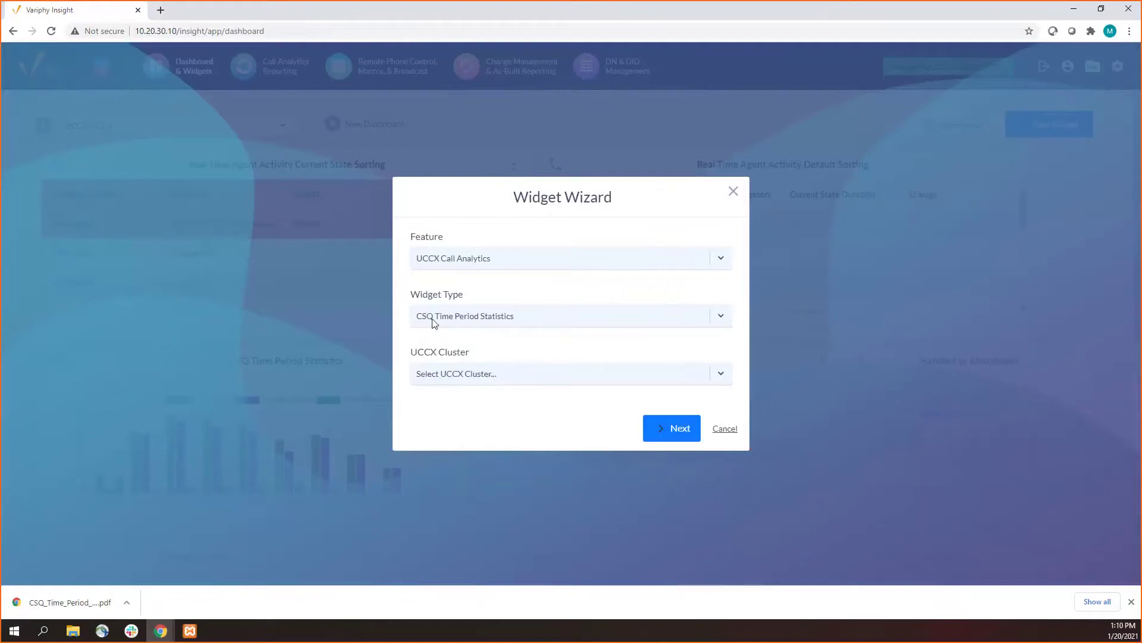
pyautogui.click(459, 374)
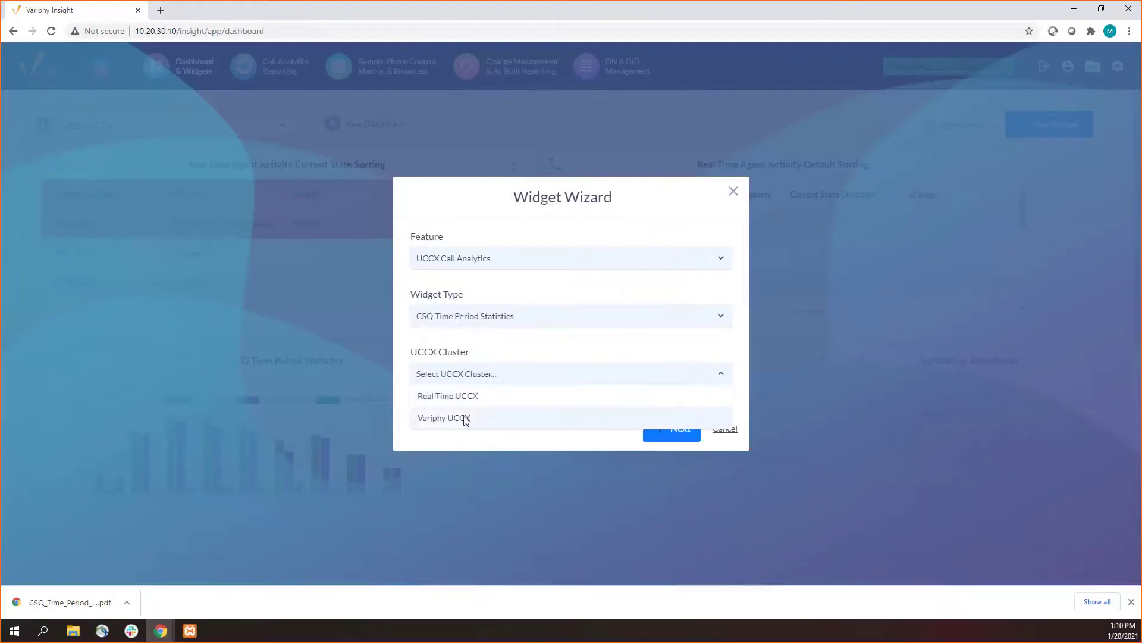
pyautogui.click(465, 418)
pyautogui.click(666, 432)
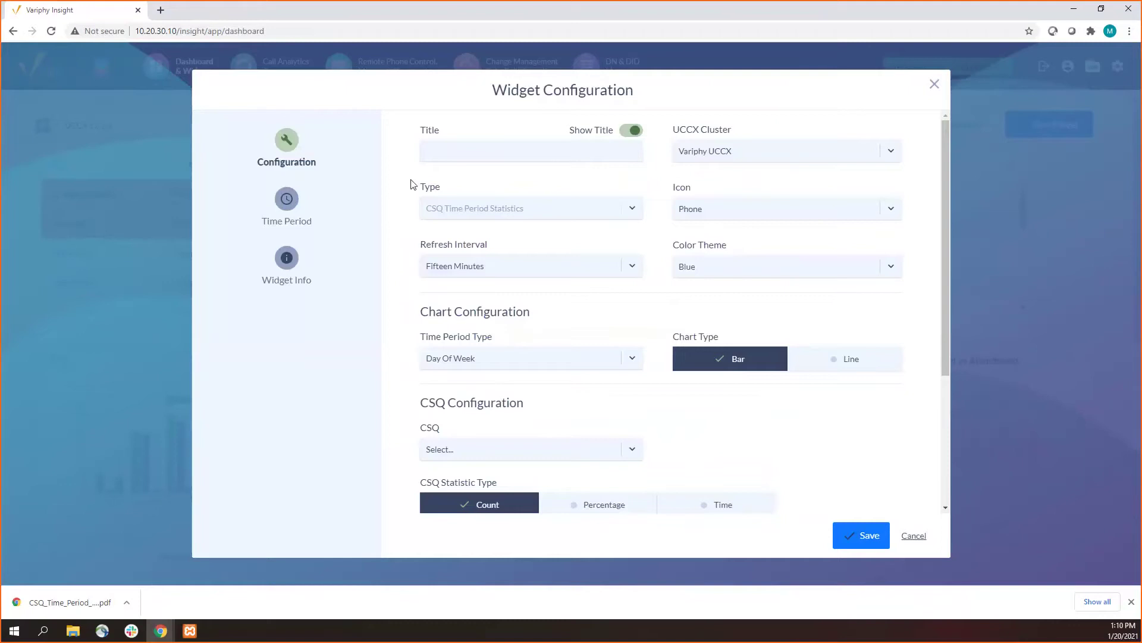
pyautogui.click(492, 152)
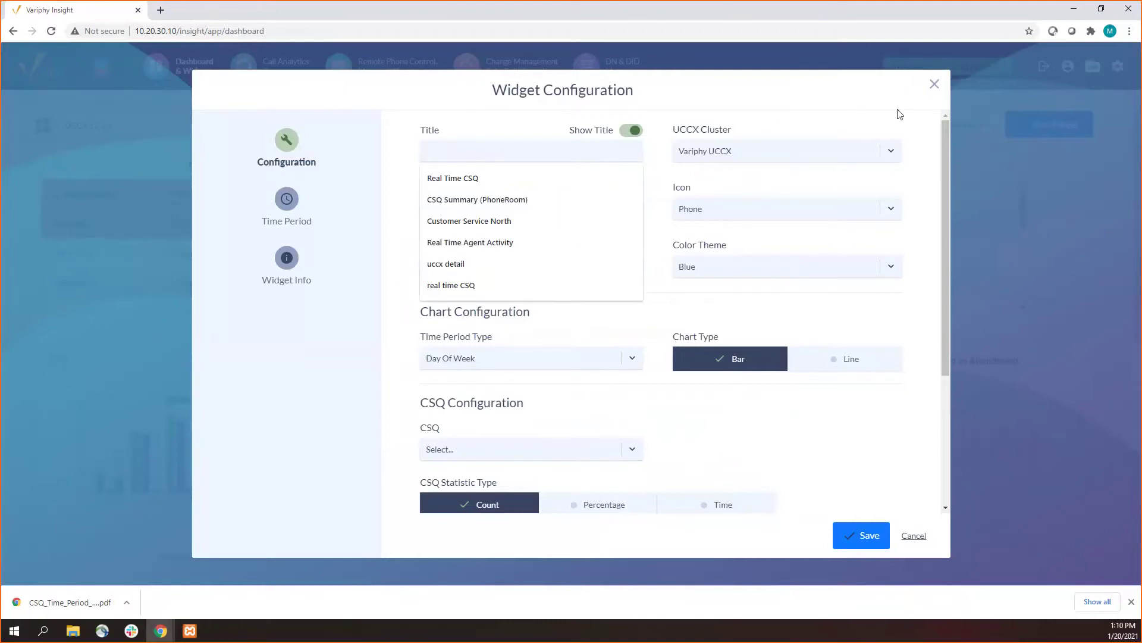
pyautogui.click(935, 84)
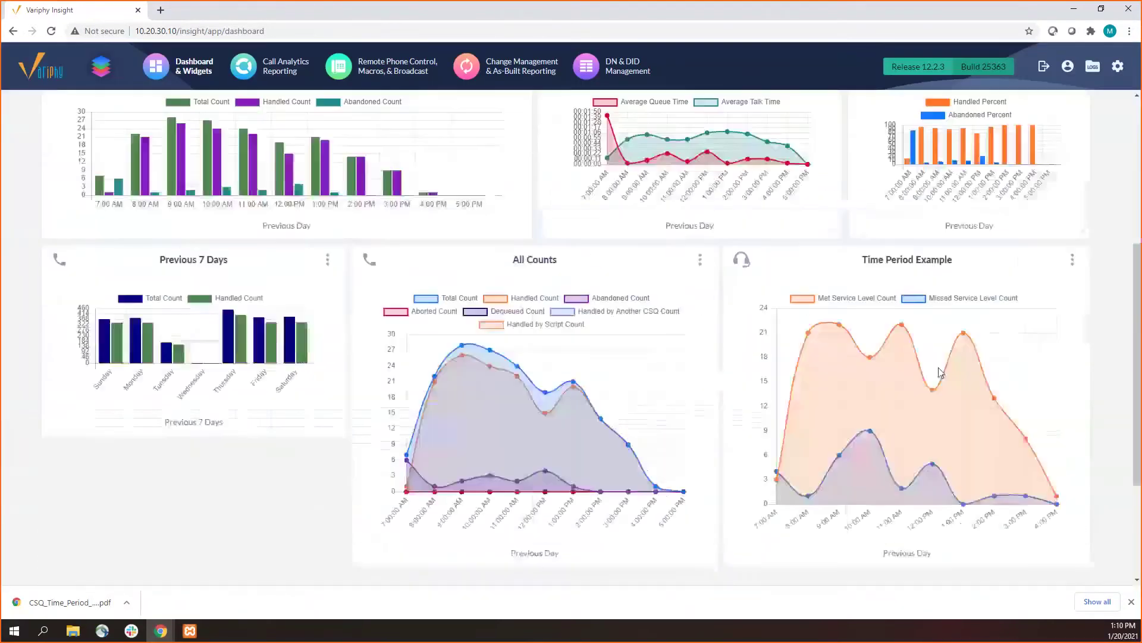
# - Delete the existing Time Period Example widget from the dashboard
pyautogui.click(1073, 259)
pyautogui.click(1021, 311)
pyautogui.press('Return')
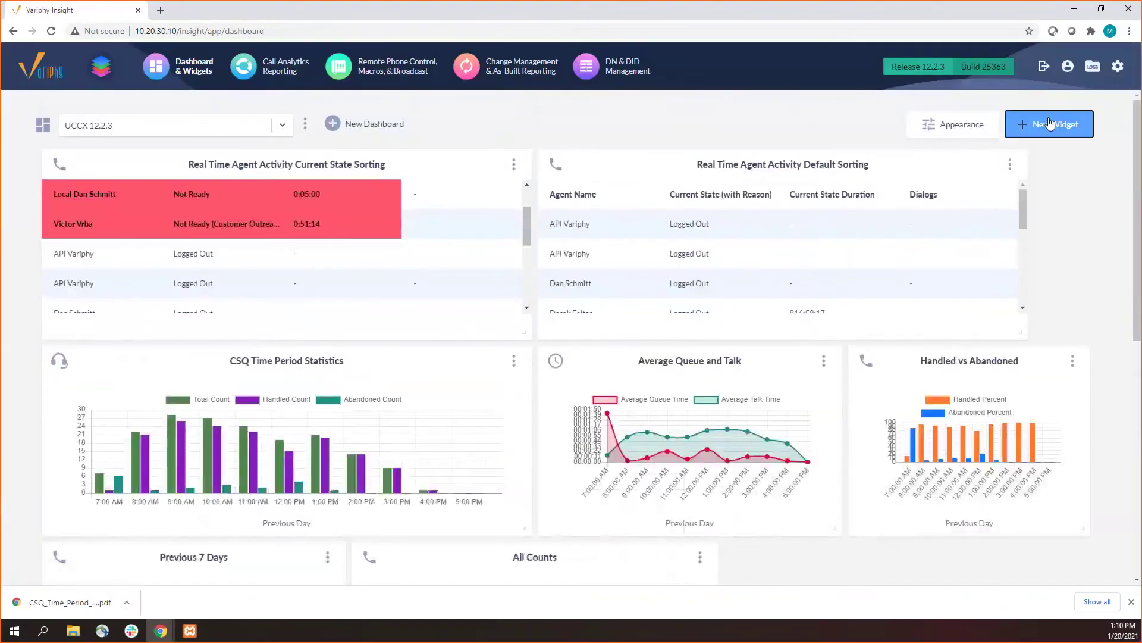
# - Start a new UCCX Call Analytics widget of type CSQ Time Period Statistics for the Variphy UCCX cluster
pyautogui.click(1050, 123)
pyautogui.click(467, 323)
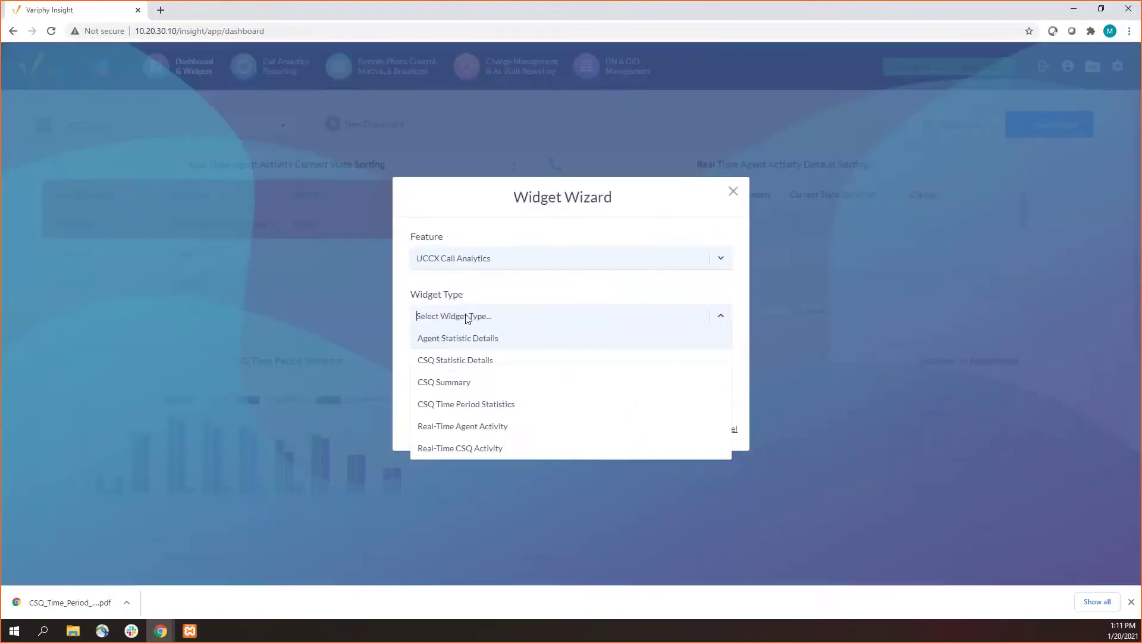
pyautogui.click(470, 404)
pyautogui.click(476, 374)
pyautogui.click(452, 418)
pyautogui.click(671, 432)
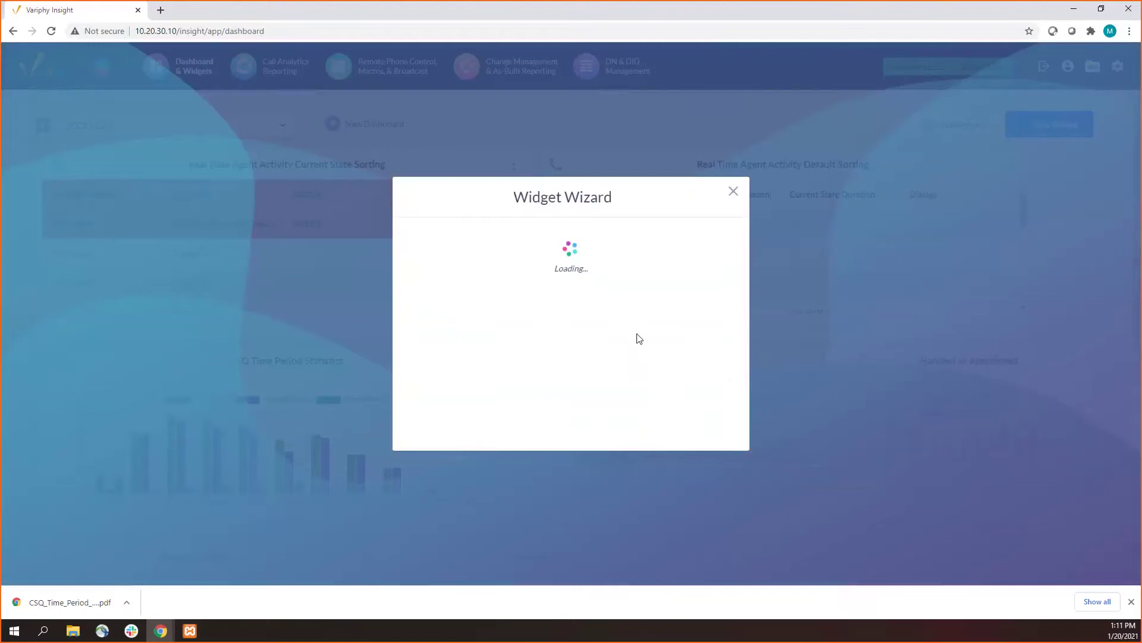
# - Title the new widget Time Period Example and keep its title shown
pyautogui.click(473, 151)
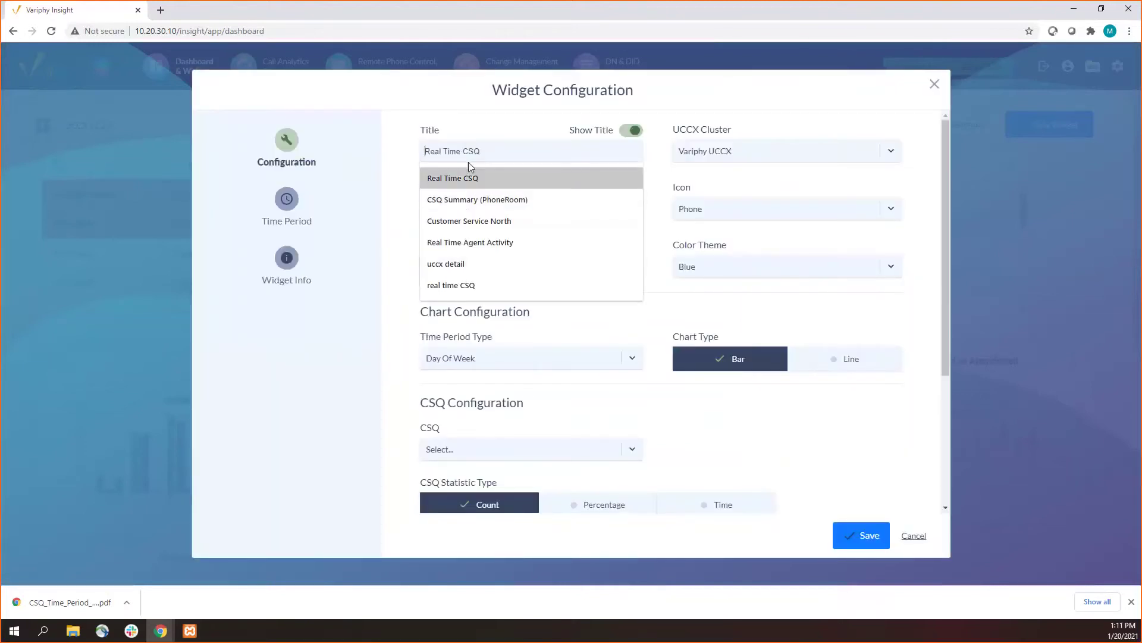
pyautogui.write('TIme P')
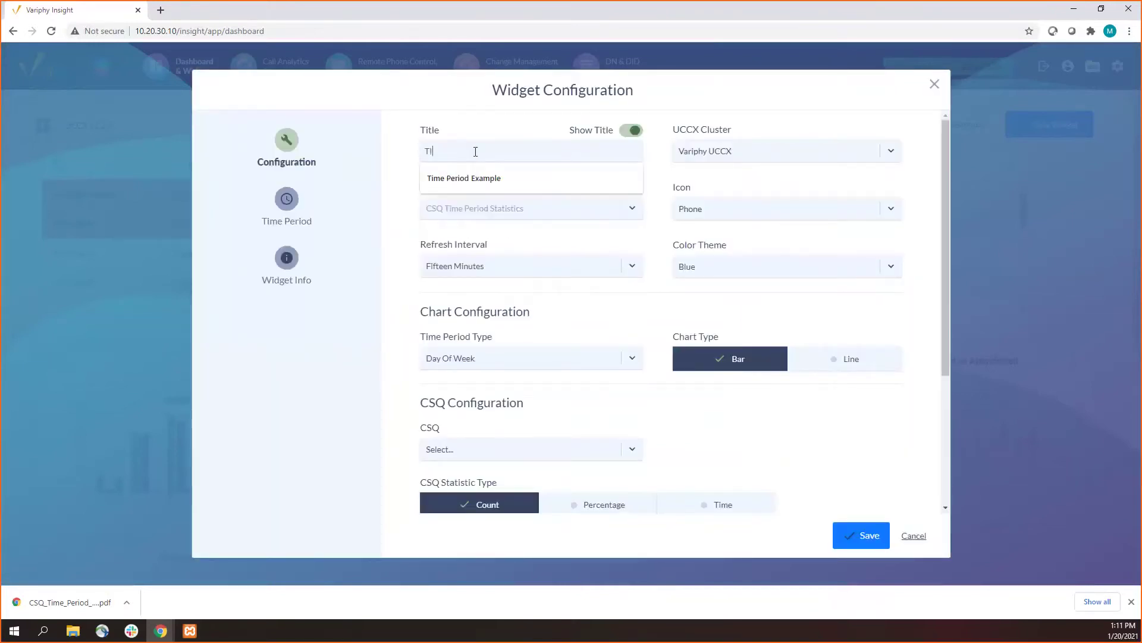
pyautogui.press('BackSpace')
pyautogui.press('BackSpace')
pyautogui.press('BackSpace')
pyautogui.press('BackSpace')
pyautogui.press('BackSpace')
pyautogui.write('ime Period Example')
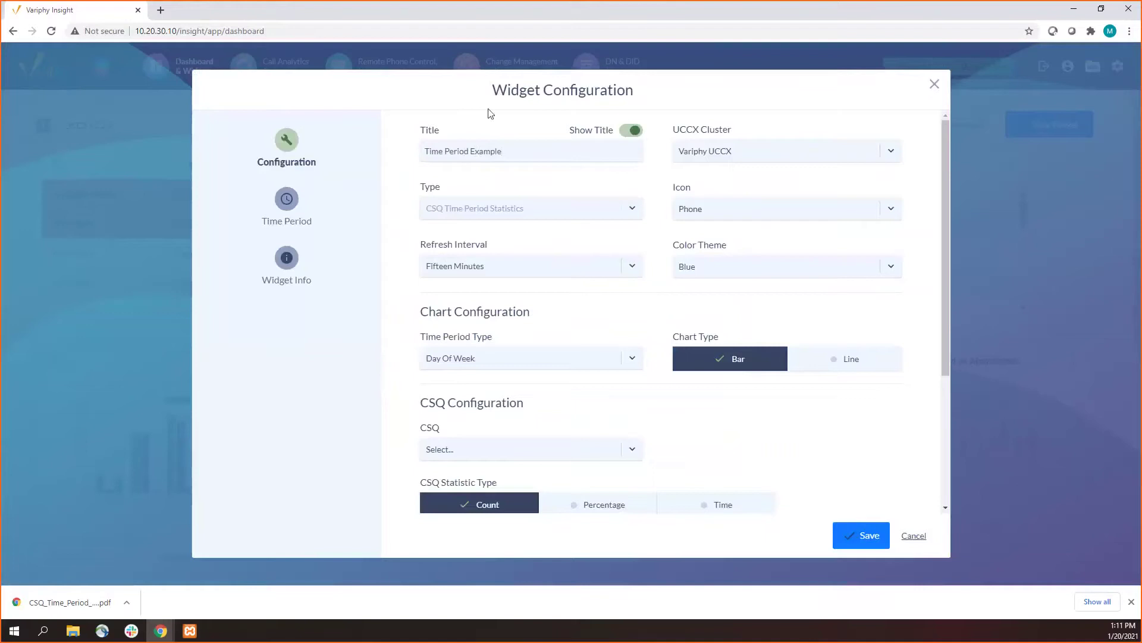
pyautogui.click(635, 132)
pyautogui.click(634, 133)
# - Set the widget's icon to Agent Headset, its refresh interval to Five Minutes and its color theme to Orange
pyautogui.click(706, 231)
pyautogui.click(500, 266)
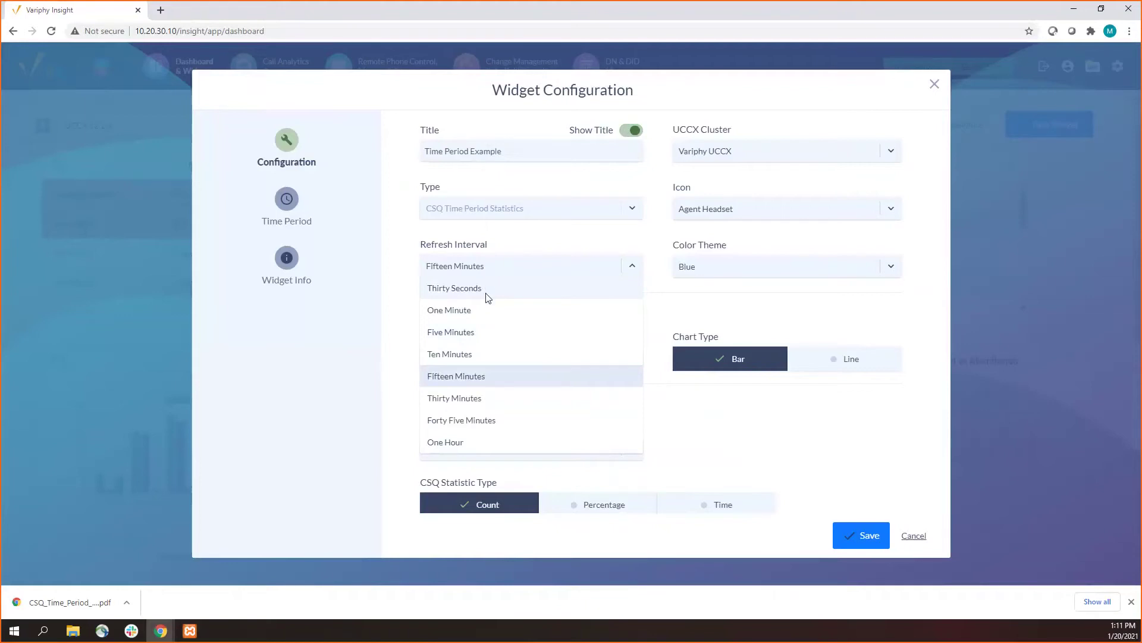
pyautogui.click(479, 337)
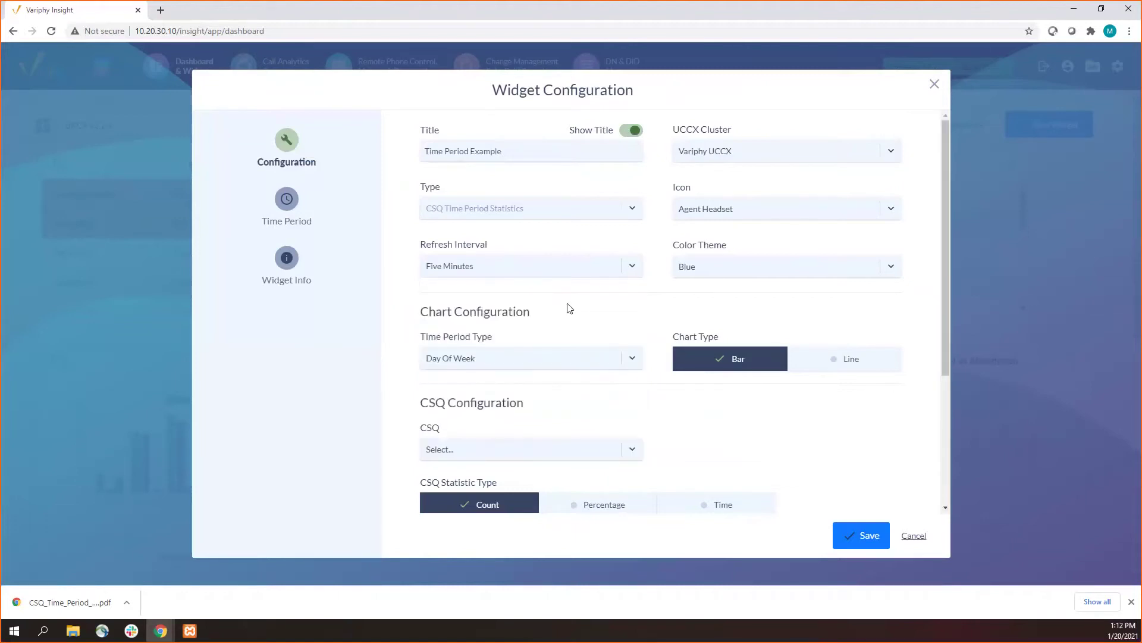
pyautogui.click(714, 275)
pyautogui.click(707, 384)
# - Set the chart's time period type to Hour Of Day with the 12 Hour without Seconds time format
pyautogui.scroll(-2, 655, 314)
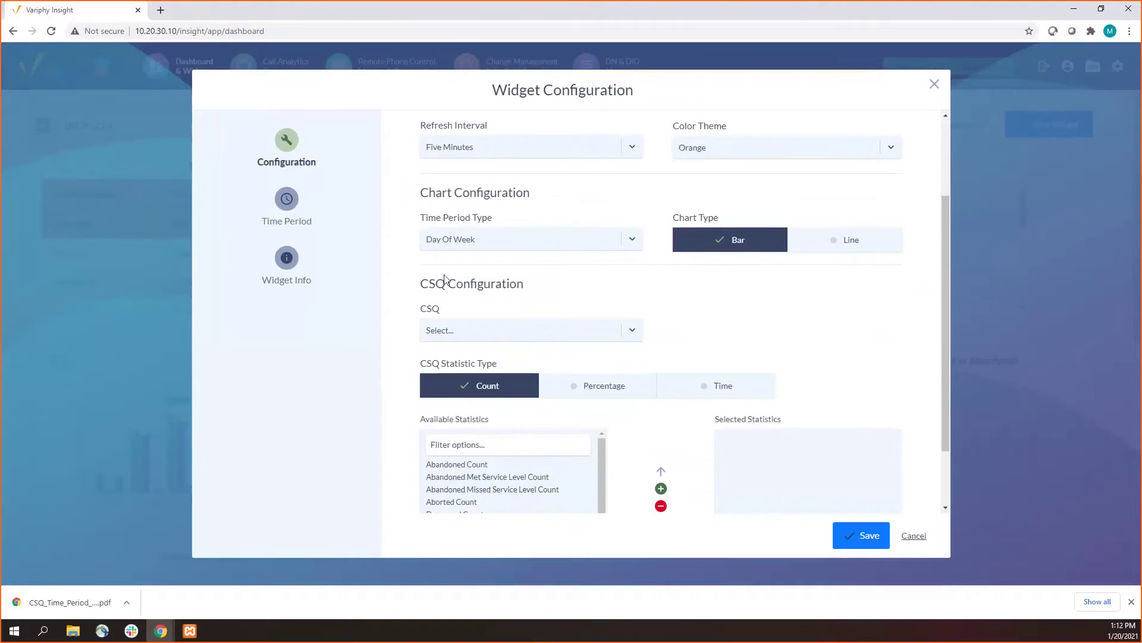
pyautogui.click(467, 241)
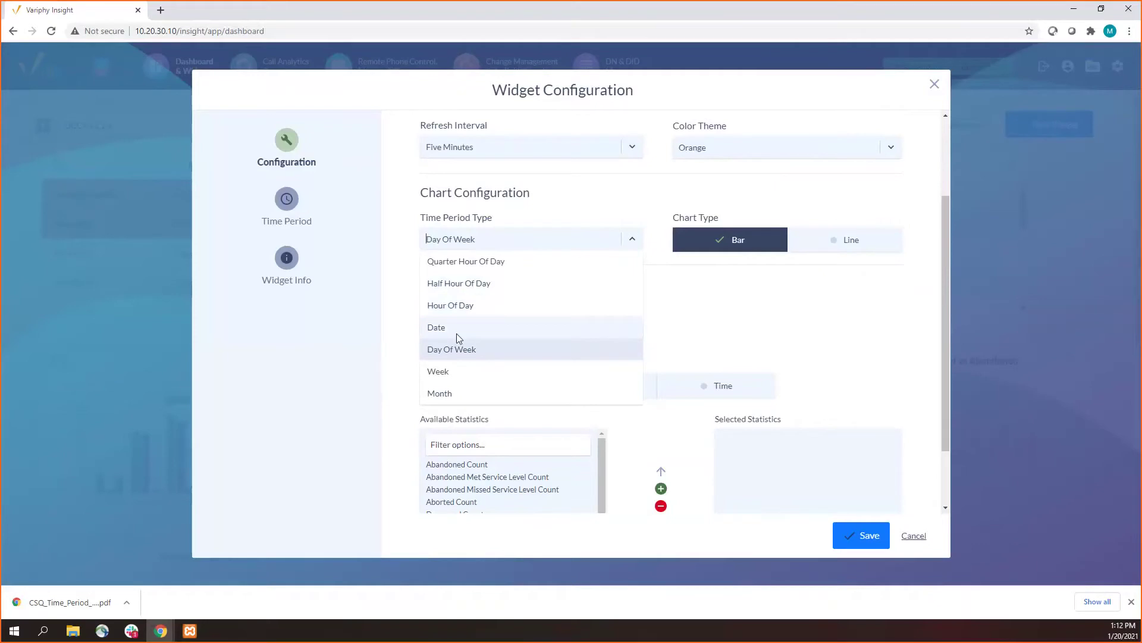
pyautogui.click(468, 307)
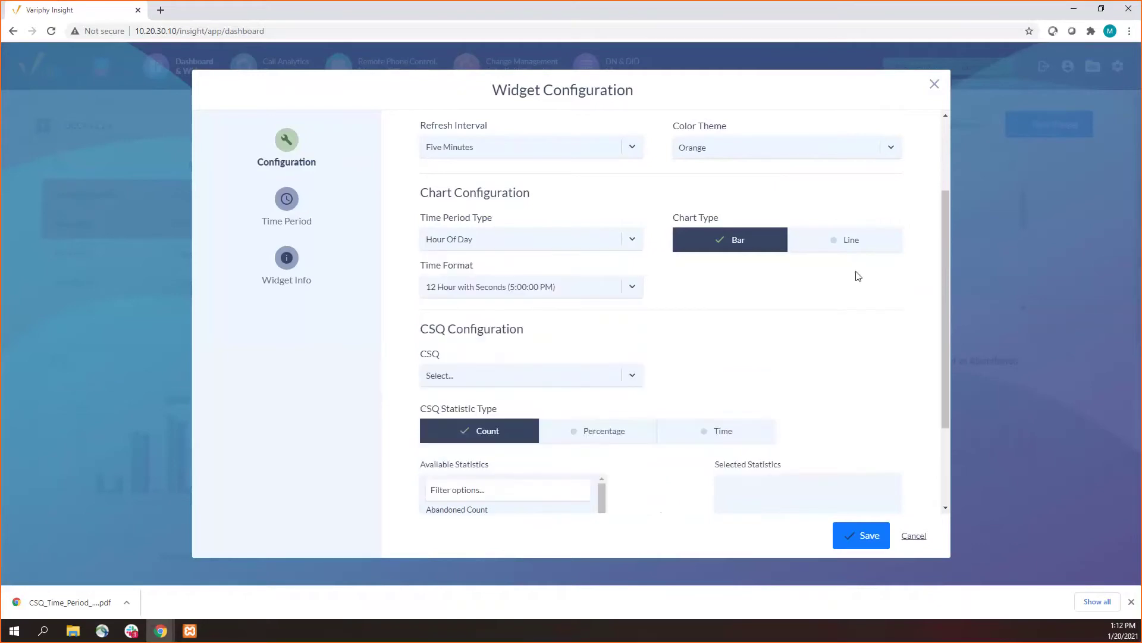
pyautogui.click(564, 294)
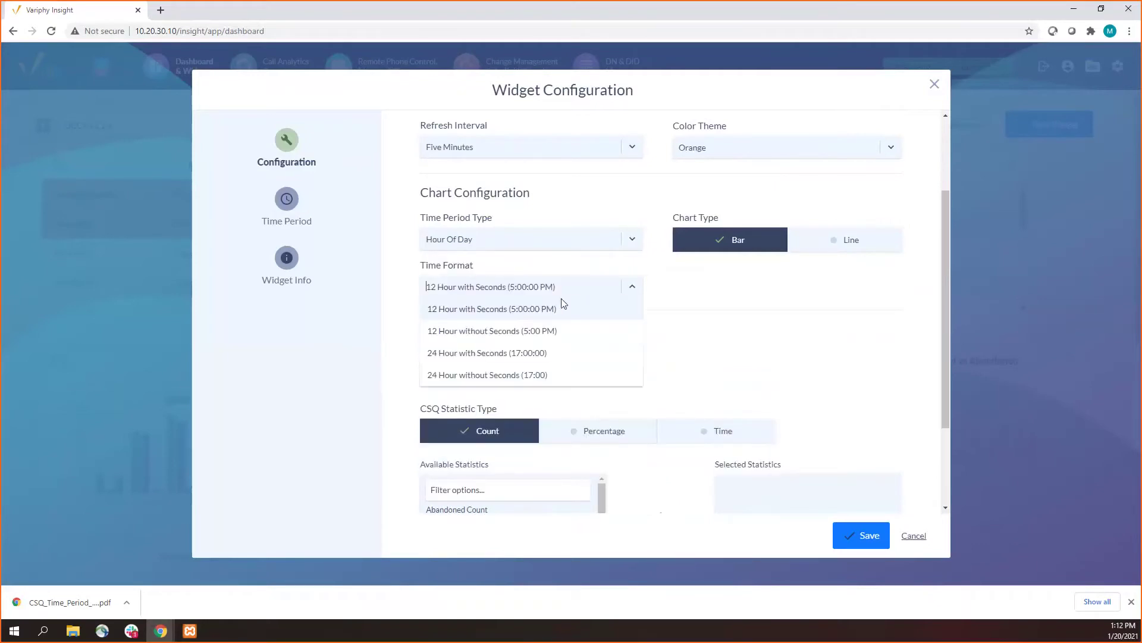
pyautogui.click(510, 331)
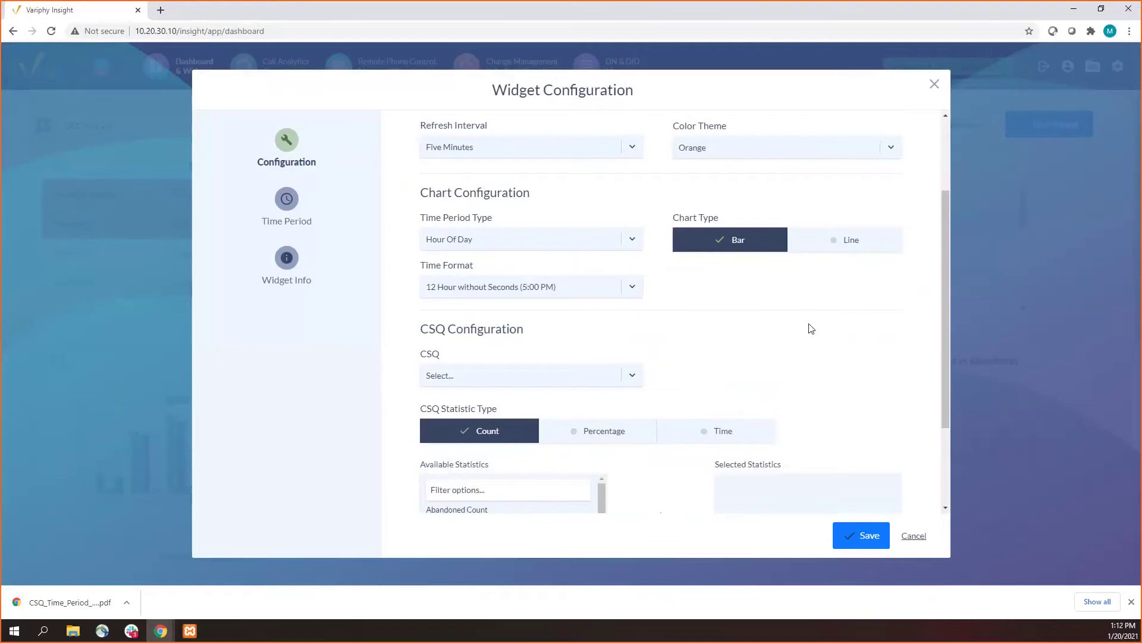
# - Choose PhoneRoom as the widget's CSQ
pyautogui.scroll(-2, 654, 315)
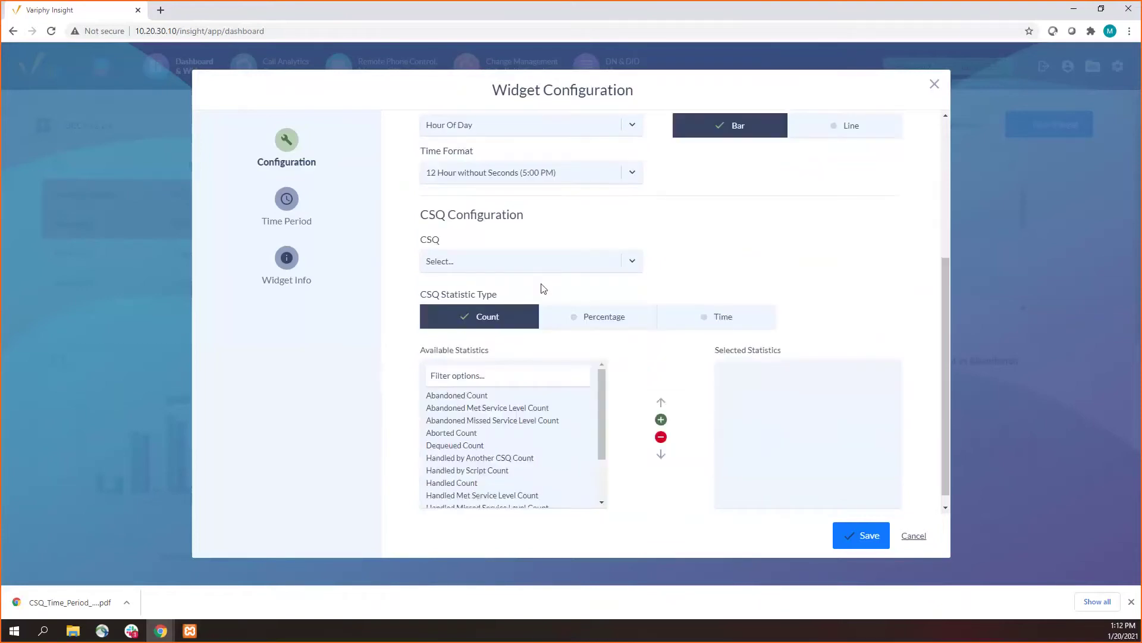
pyautogui.click(506, 254)
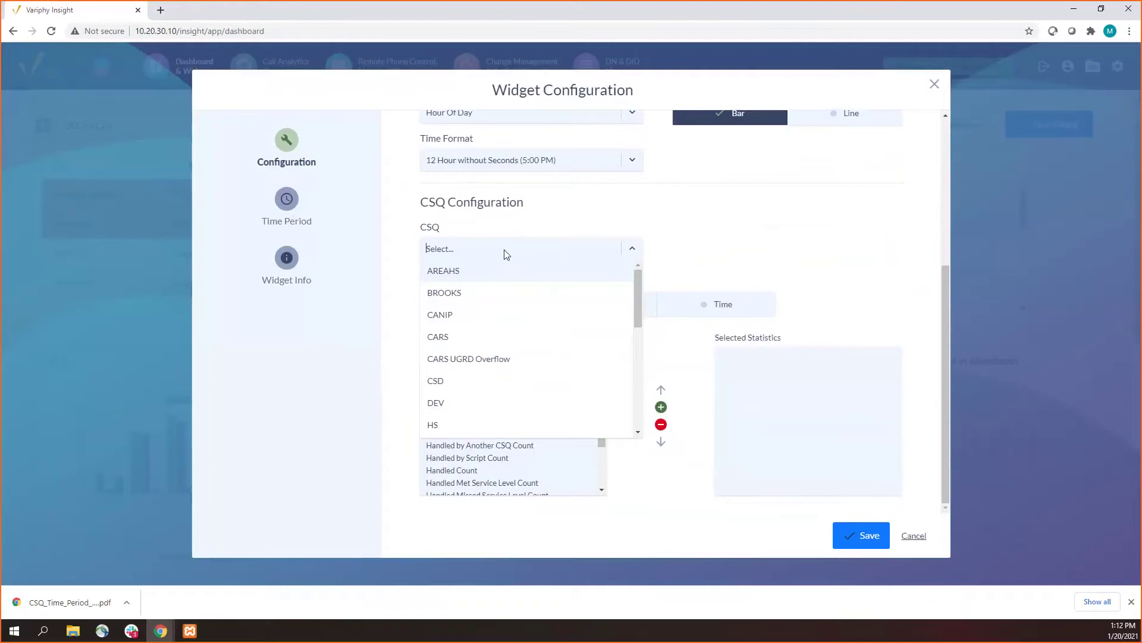
pyautogui.moveTo(634, 288); pyautogui.dragTo(642, 364)
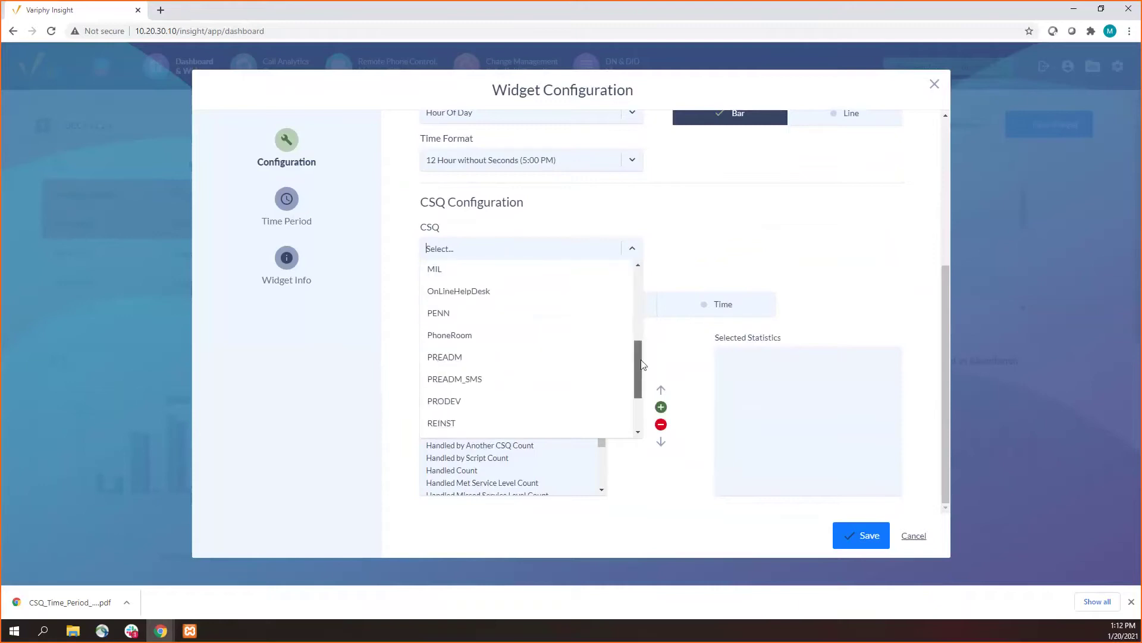
pyautogui.click(541, 341)
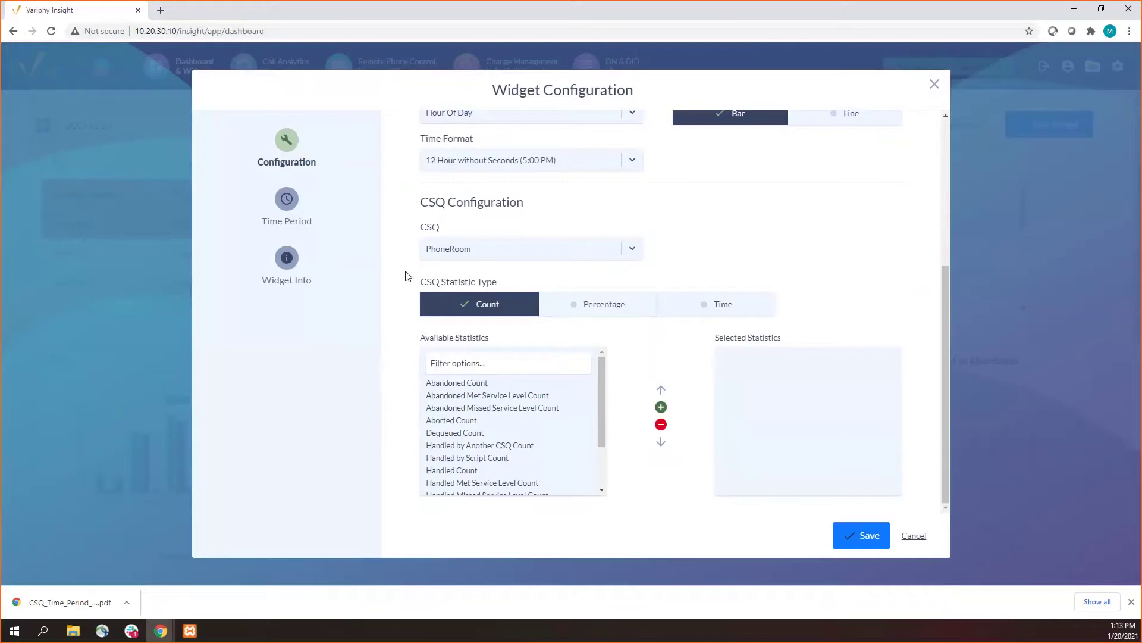
# - Review the available statistics offered for the Count, Percentage and Time statistic types
pyautogui.click(604, 309)
pyautogui.click(510, 308)
pyautogui.click(581, 311)
pyautogui.click(517, 307)
pyautogui.moveTo(599, 386); pyautogui.dragTo(605, 433)
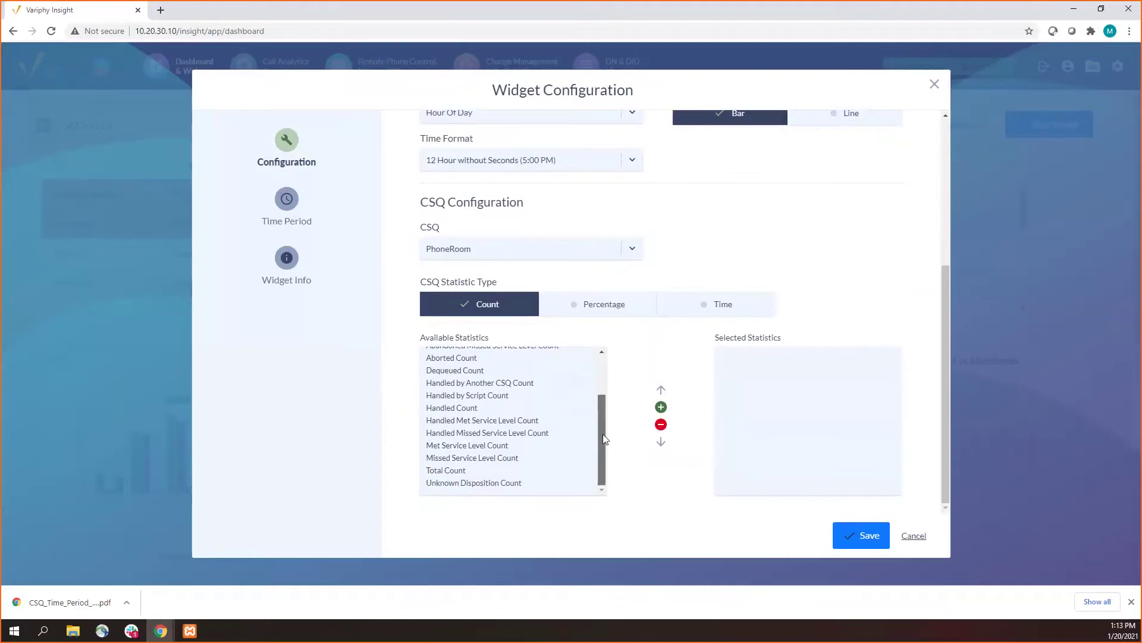
pyautogui.click(595, 303)
pyautogui.moveTo(601, 420); pyautogui.dragTo(601, 387)
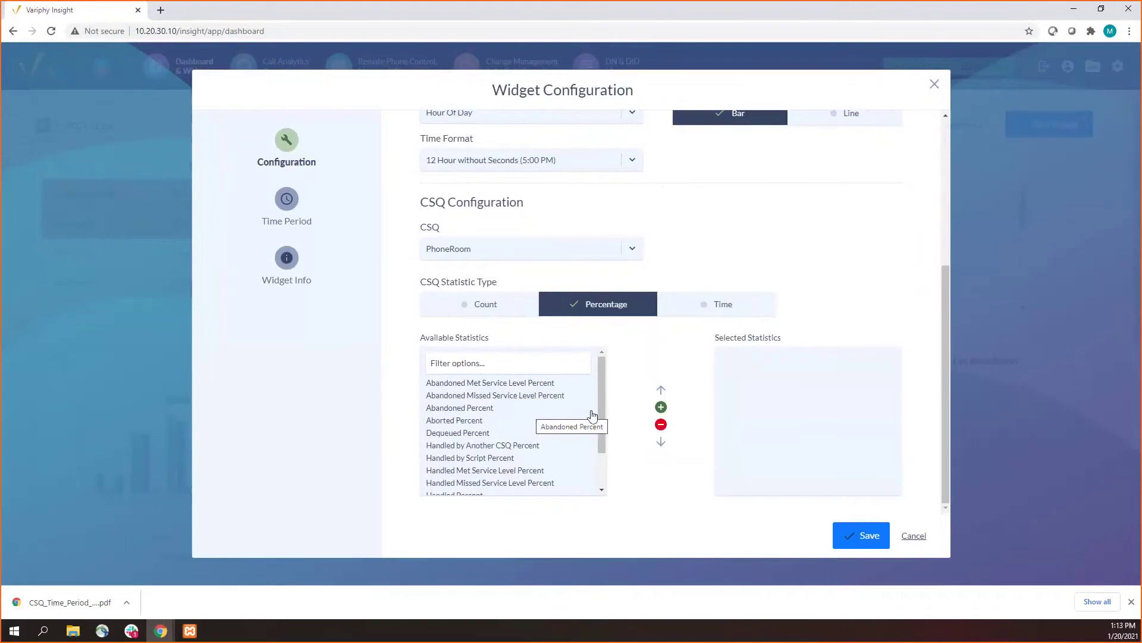
pyautogui.moveTo(603, 403); pyautogui.dragTo(600, 456)
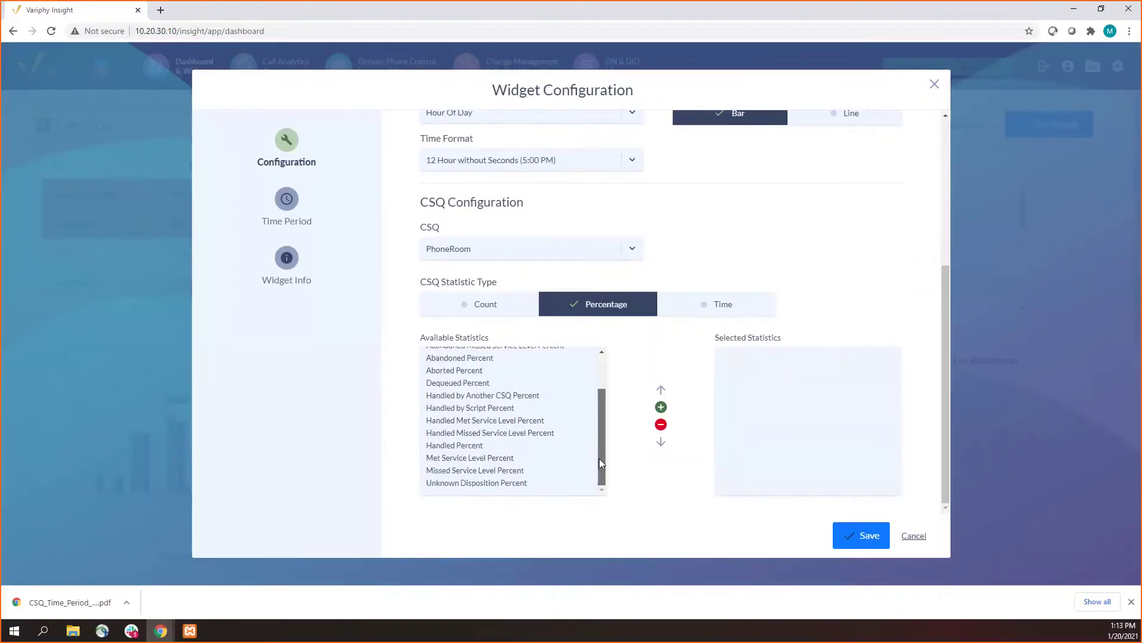
pyautogui.click(726, 303)
pyautogui.scroll(2, 603, 366)
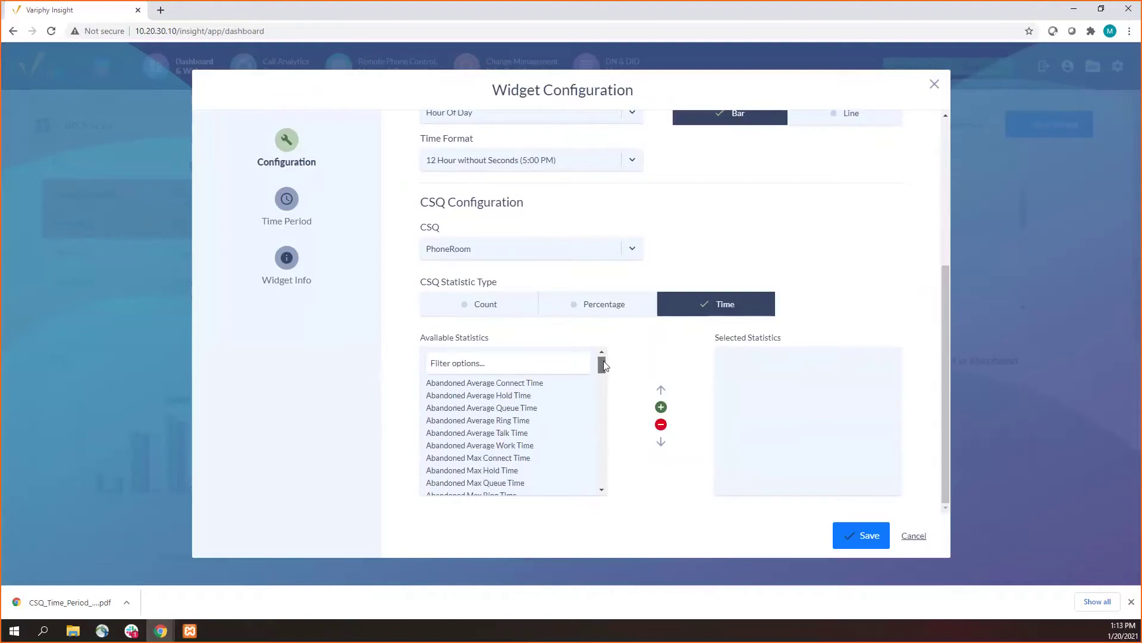
pyautogui.moveTo(602, 365); pyautogui.dragTo(601, 461)
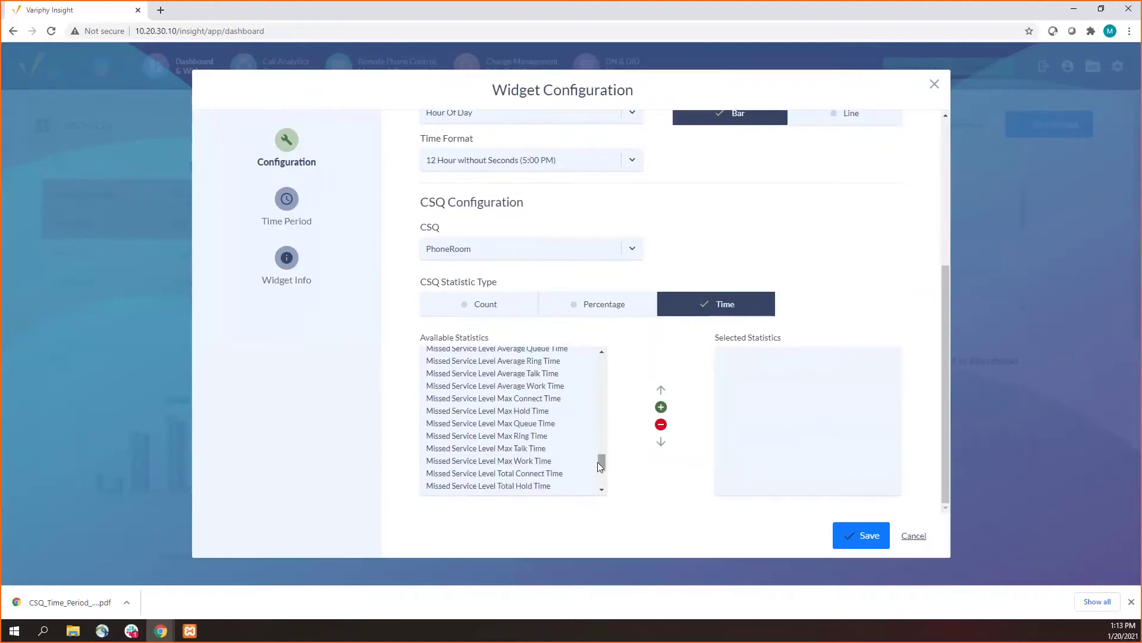
pyautogui.click(627, 311)
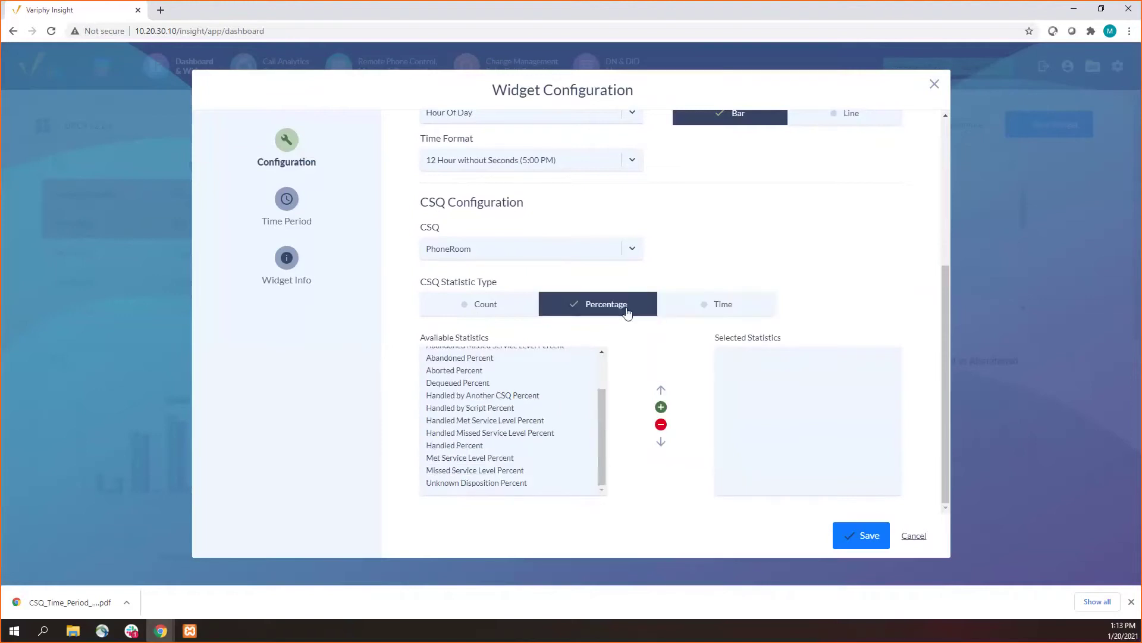
# - Use the Count statistic type and add Met Service Level Count and Missed Service Level Count to the selected statistics
pyautogui.click(503, 311)
pyautogui.click(604, 382)
pyautogui.moveTo(603, 391); pyautogui.dragTo(594, 456)
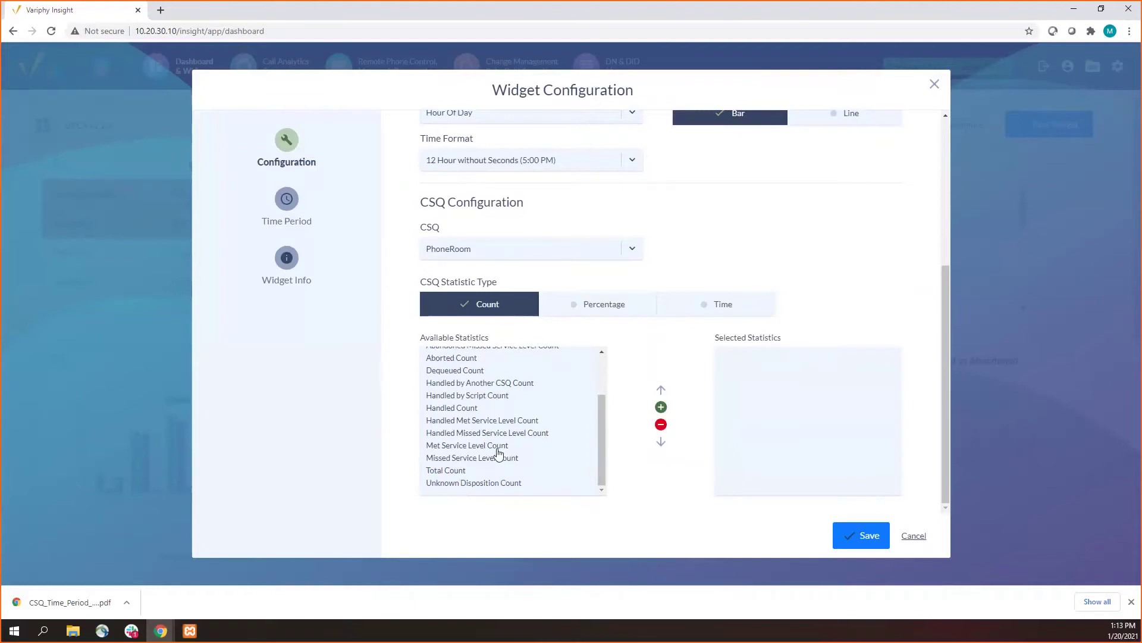
pyautogui.doubleClick(462, 446)
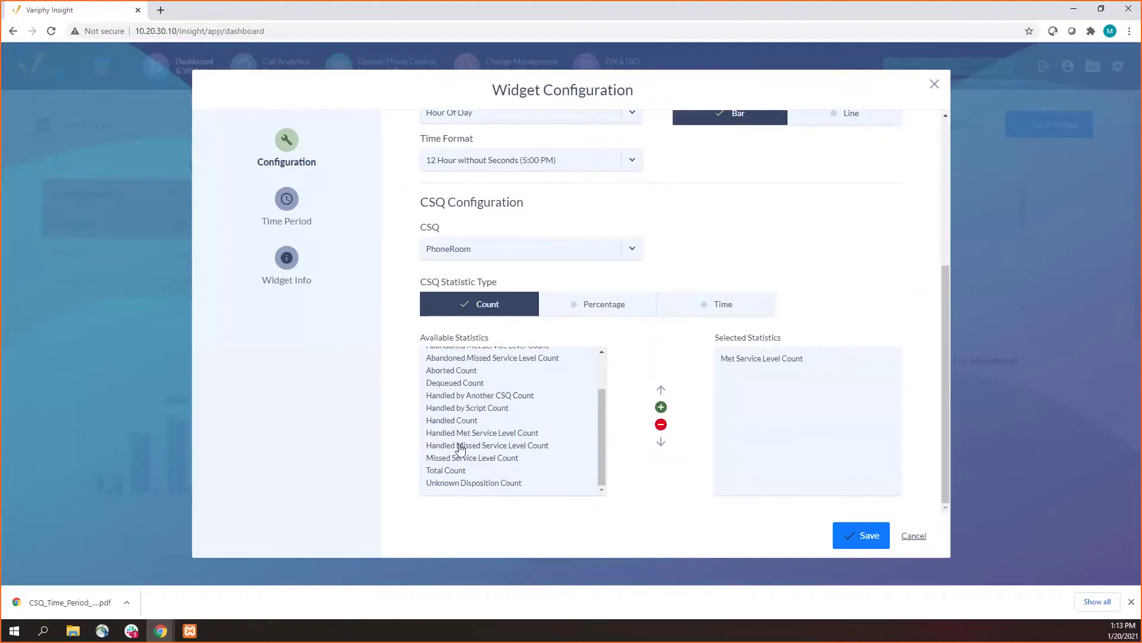
pyautogui.doubleClick(465, 459)
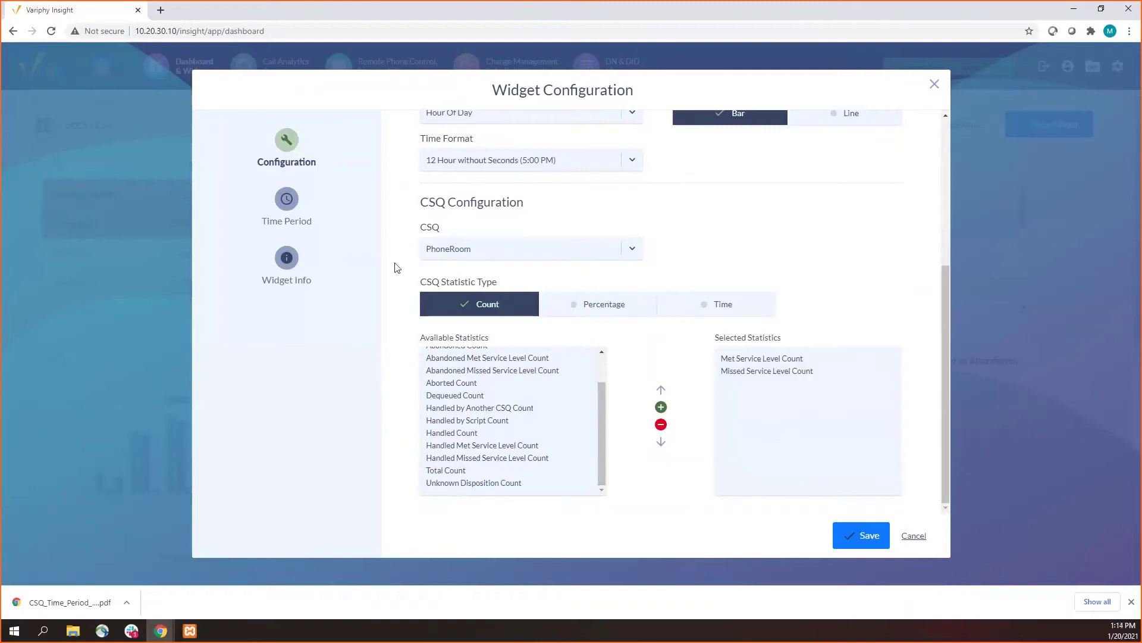
# - Set the widget's date/time range to Previous Day and save the widget
pyautogui.click(303, 216)
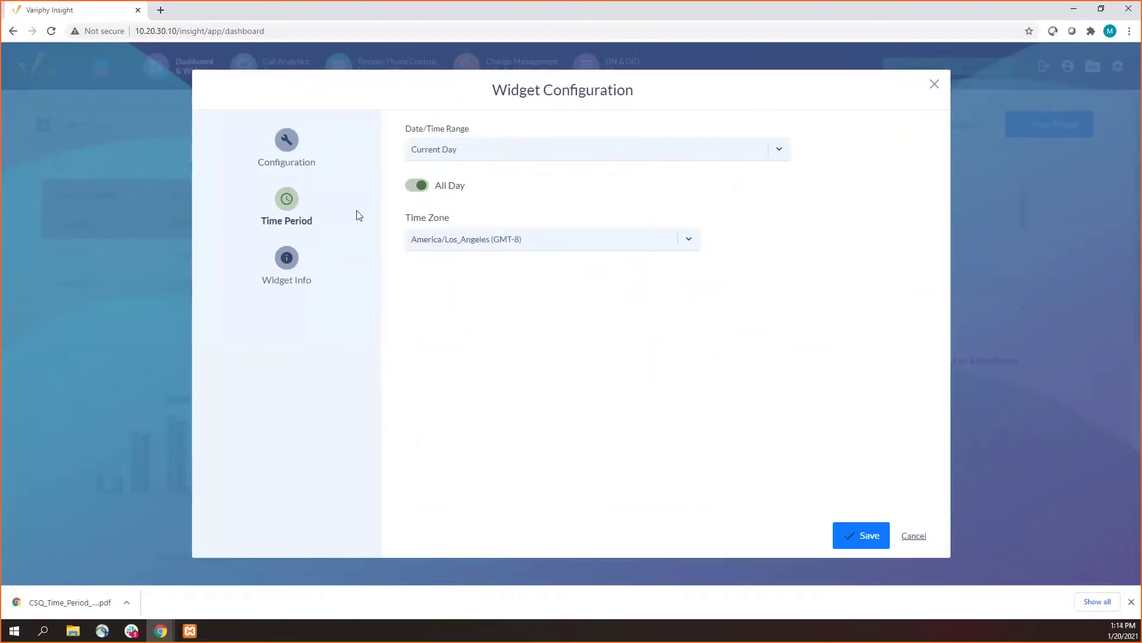
pyautogui.click(437, 153)
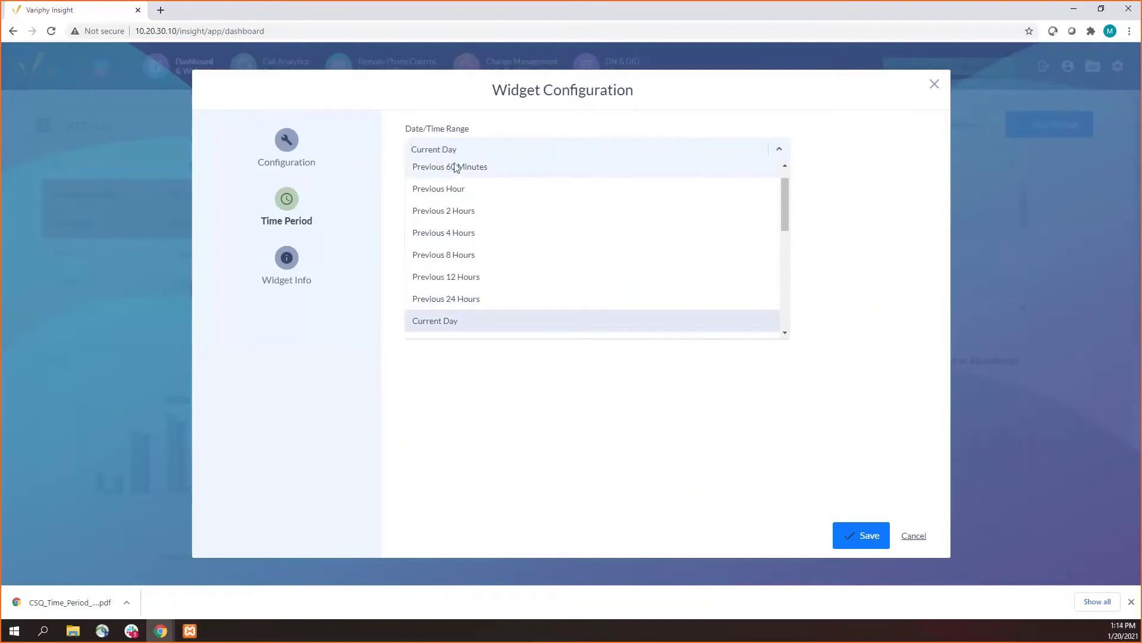
pyautogui.scroll(-2, 470, 286)
pyautogui.click(462, 288)
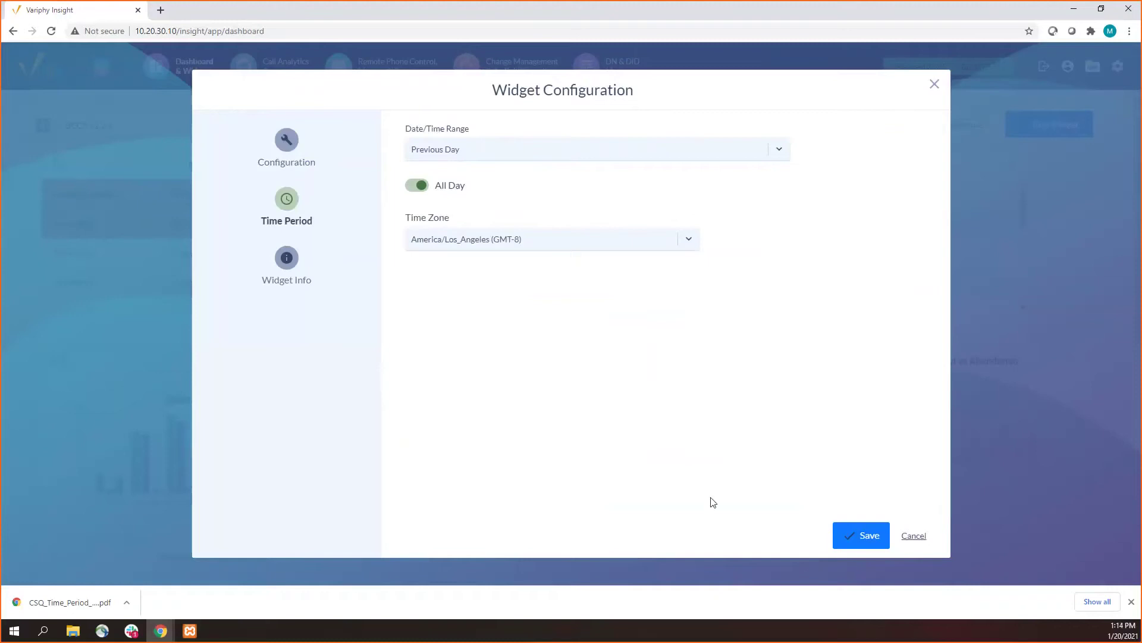
pyautogui.click(866, 536)
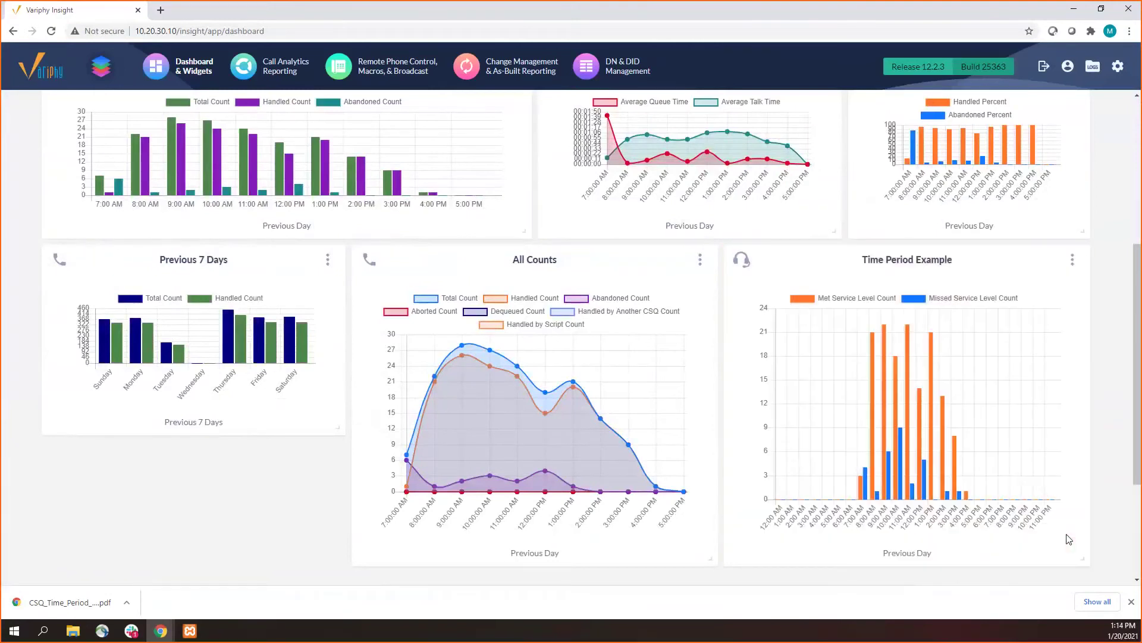
# - Change the Time Period Example widget's chart type to Line and save it
pyautogui.click(1072, 260)
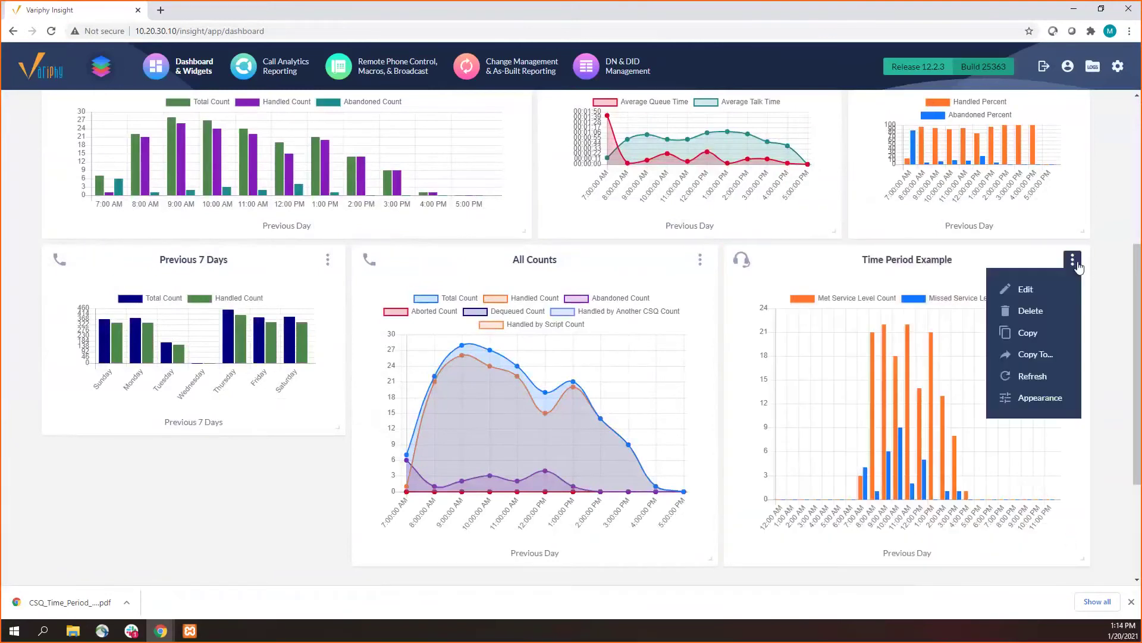
pyautogui.click(1054, 290)
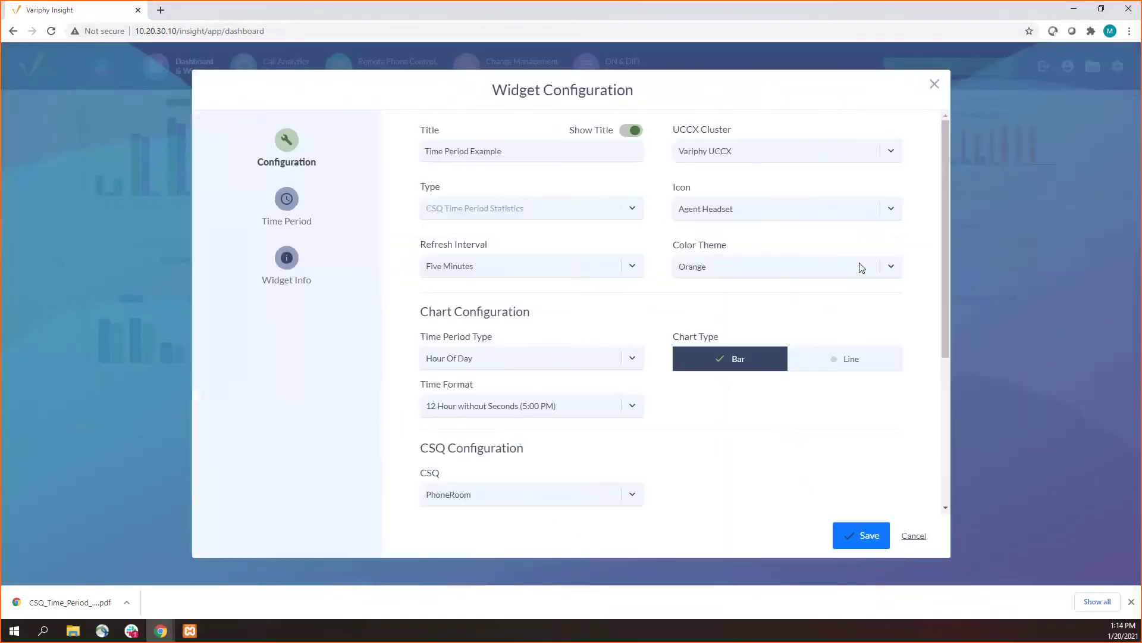
pyautogui.click(847, 361)
pyautogui.click(862, 535)
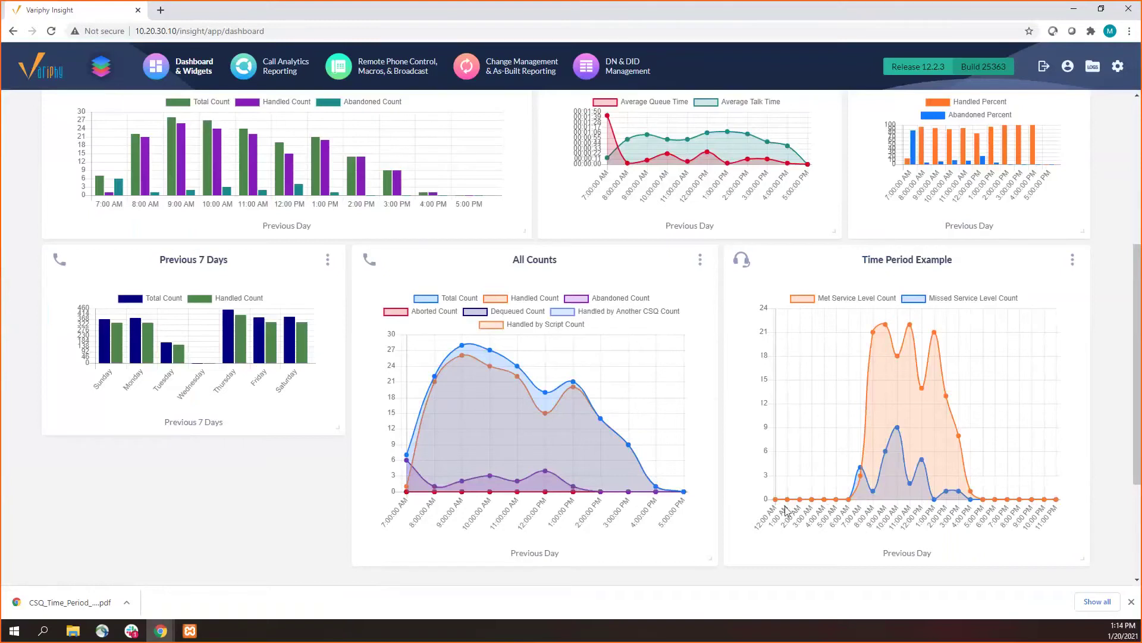
# - Limit the Time Period Example widget to include only 7:00 AM to 4:59 PM instead of all day, and save it
pyautogui.moveTo(776, 502)
pyautogui.click(1072, 262)
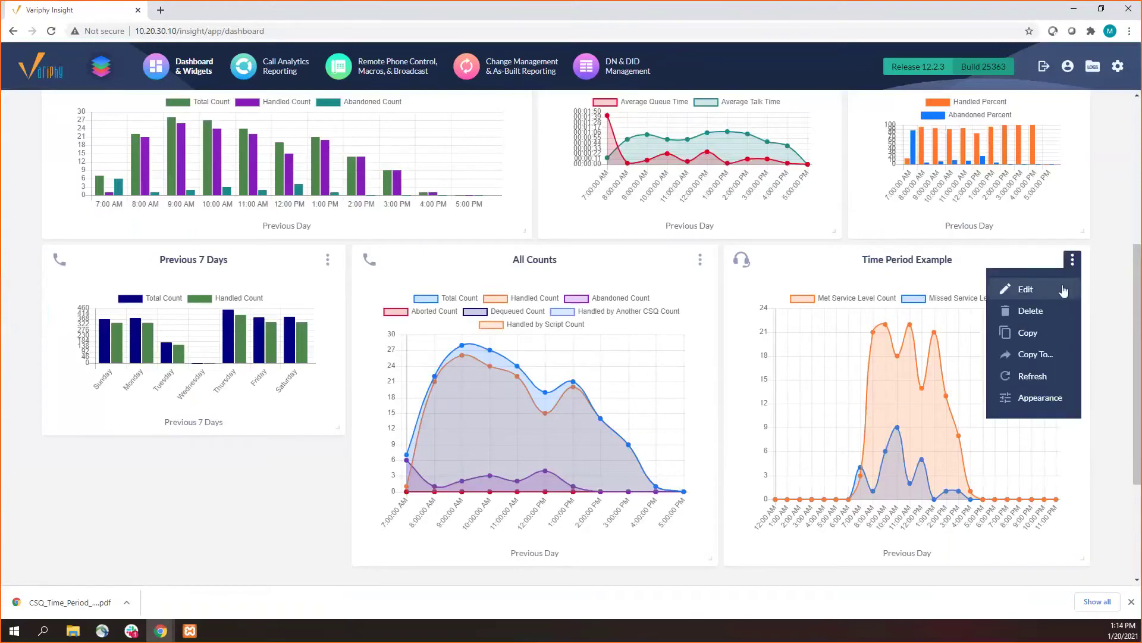
pyautogui.click(1064, 290)
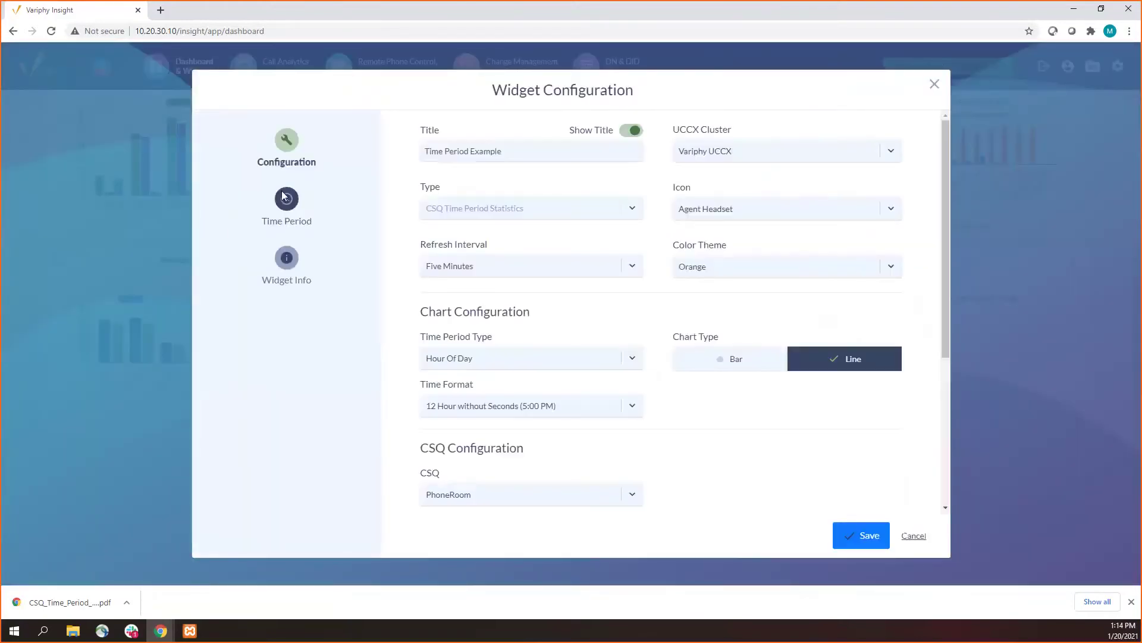
pyautogui.click(286, 201)
pyautogui.click(419, 185)
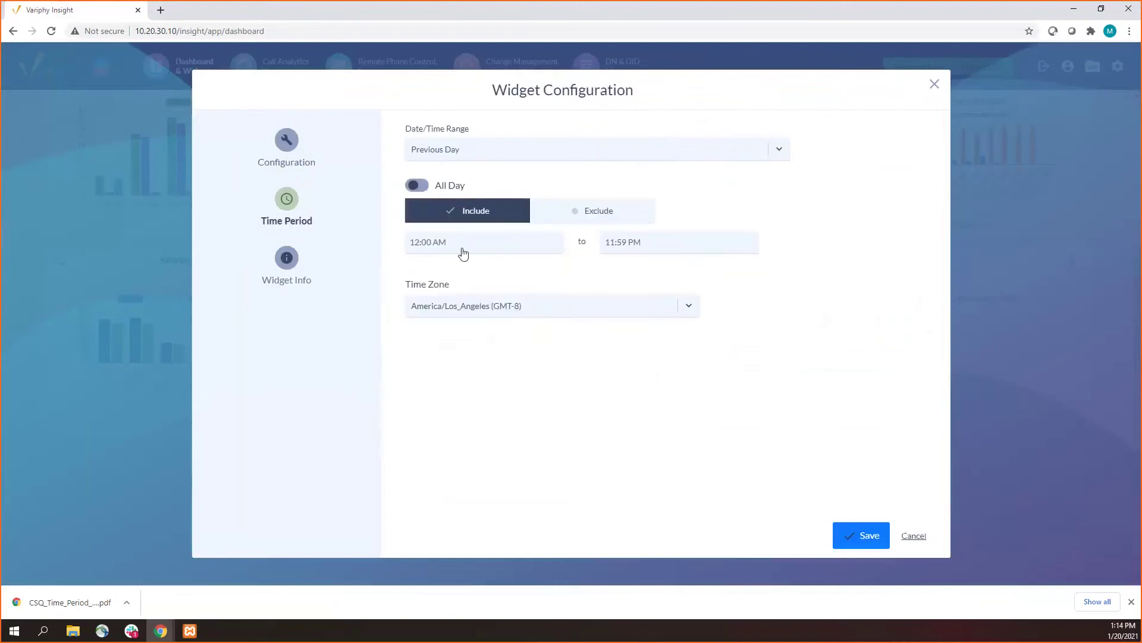
pyautogui.click(436, 241)
pyautogui.write('7')
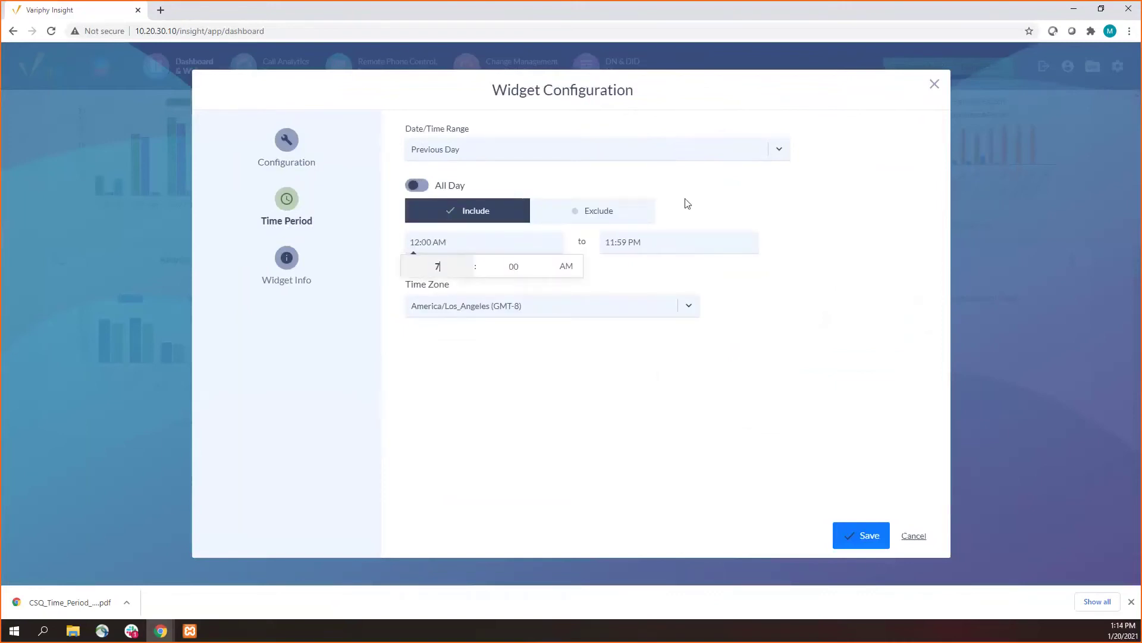
pyautogui.click(613, 248)
pyautogui.write('4')
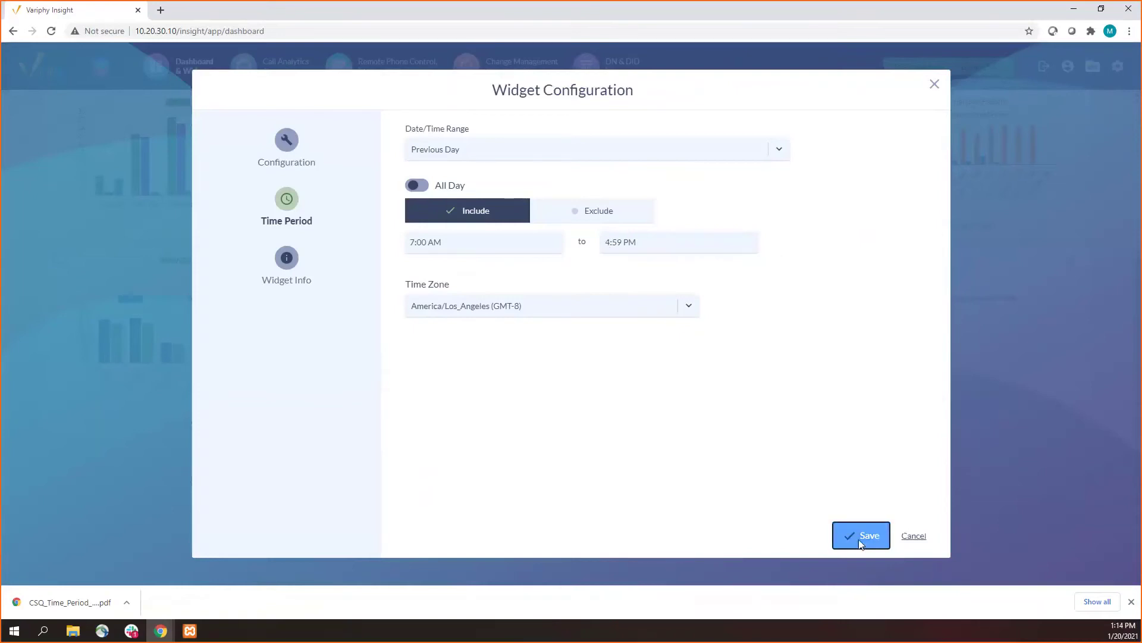
pyautogui.click(861, 535)
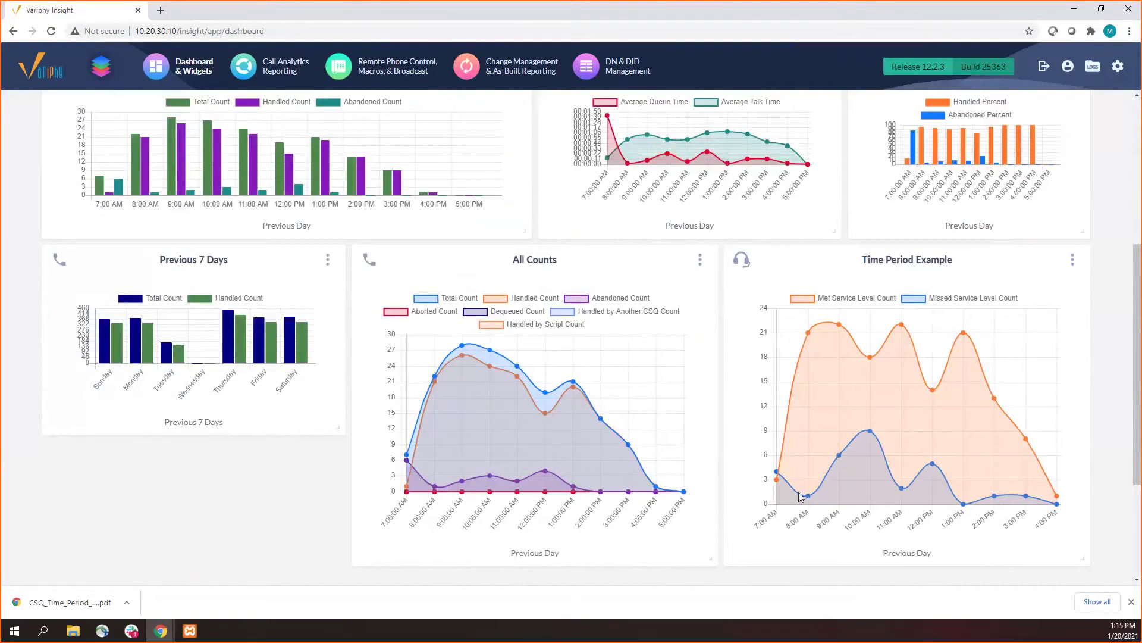
# - Examine the Time Period Example chart and the hourly total, handled and abandoned counts in the CSQ Time Period Statistics widget
pyautogui.moveTo(841, 331)
pyautogui.scroll(1, 749, 442)
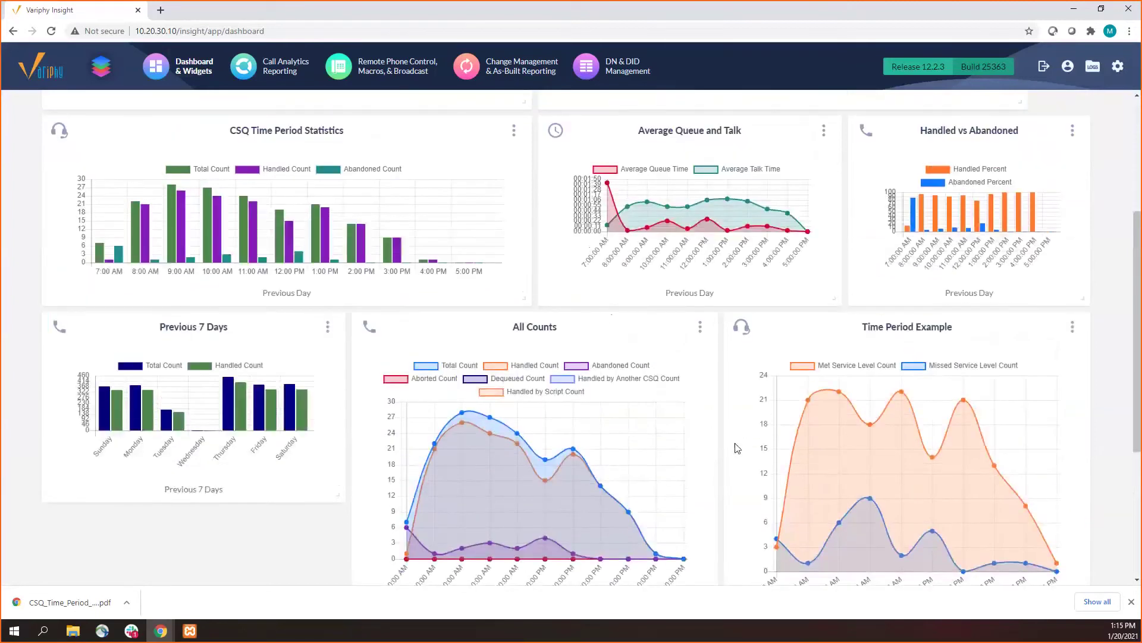
pyautogui.scroll(1, 557, 350)
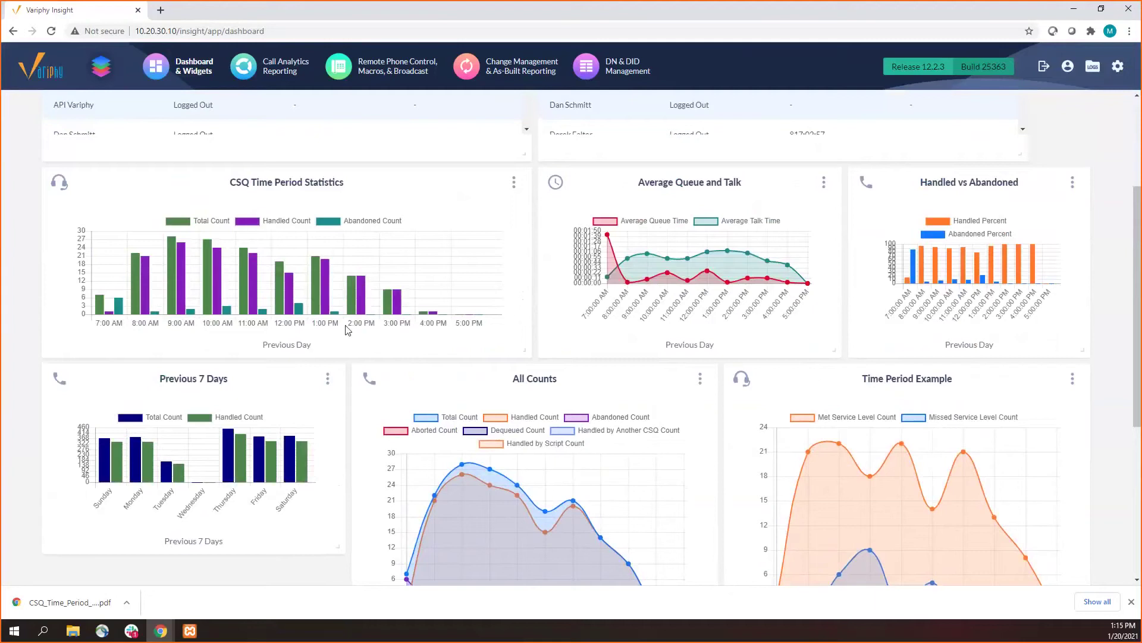
pyautogui.moveTo(257, 277)
pyautogui.moveTo(101, 306)
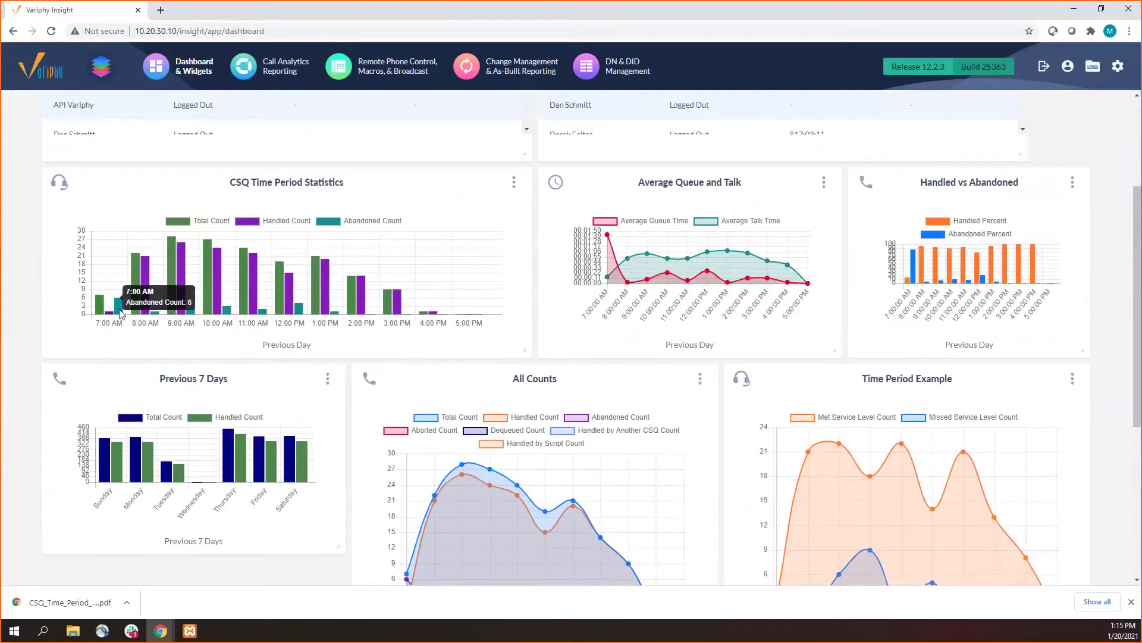
pyautogui.moveTo(133, 280)
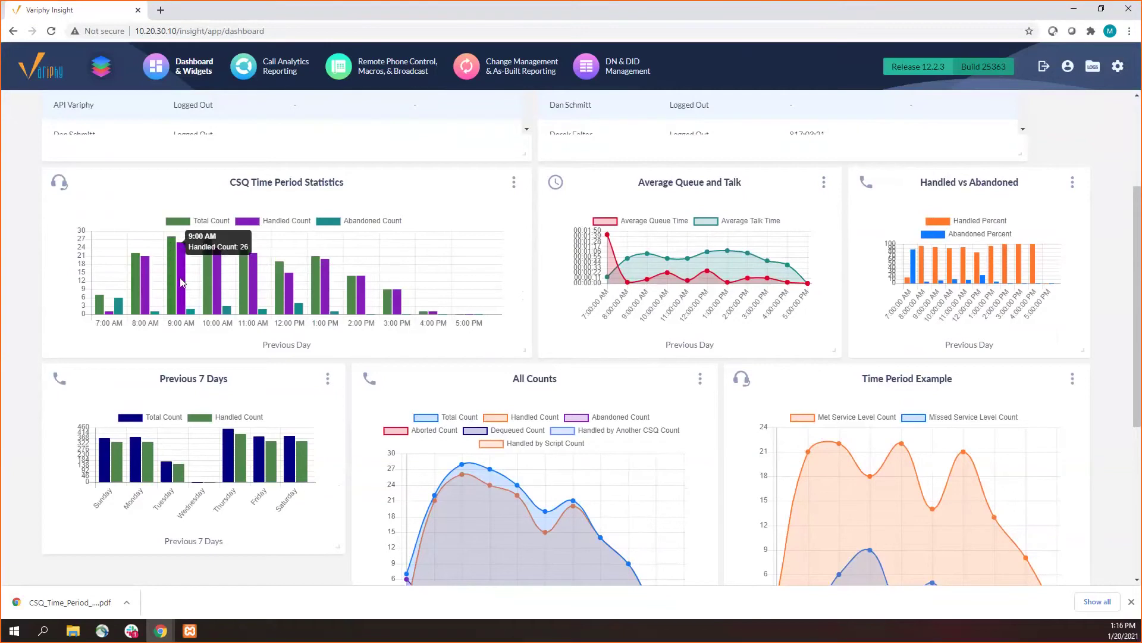
# - Examine the hourly values in the CSQ Time Period Statistics, Average Queue and Talk, and Handled vs Abandoned widgets, and look over the remaining charts
pyautogui.moveTo(191, 314)
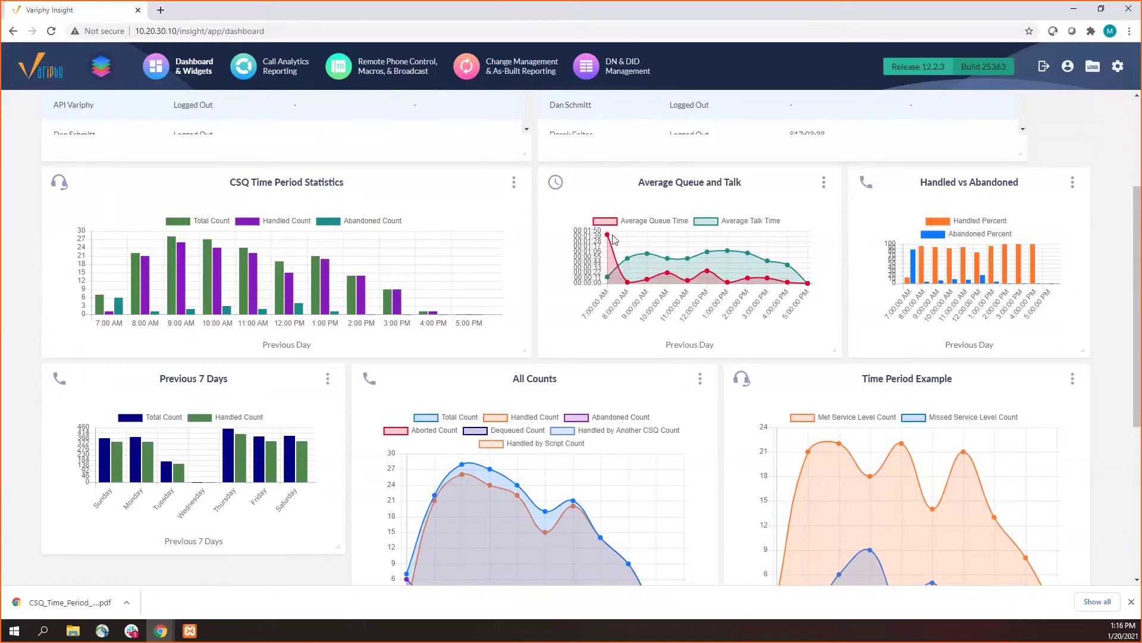
pyautogui.moveTo(608, 236)
pyautogui.moveTo(630, 286)
pyautogui.moveTo(708, 272)
pyautogui.moveTo(913, 256)
pyautogui.scroll(-1, 267, 304)
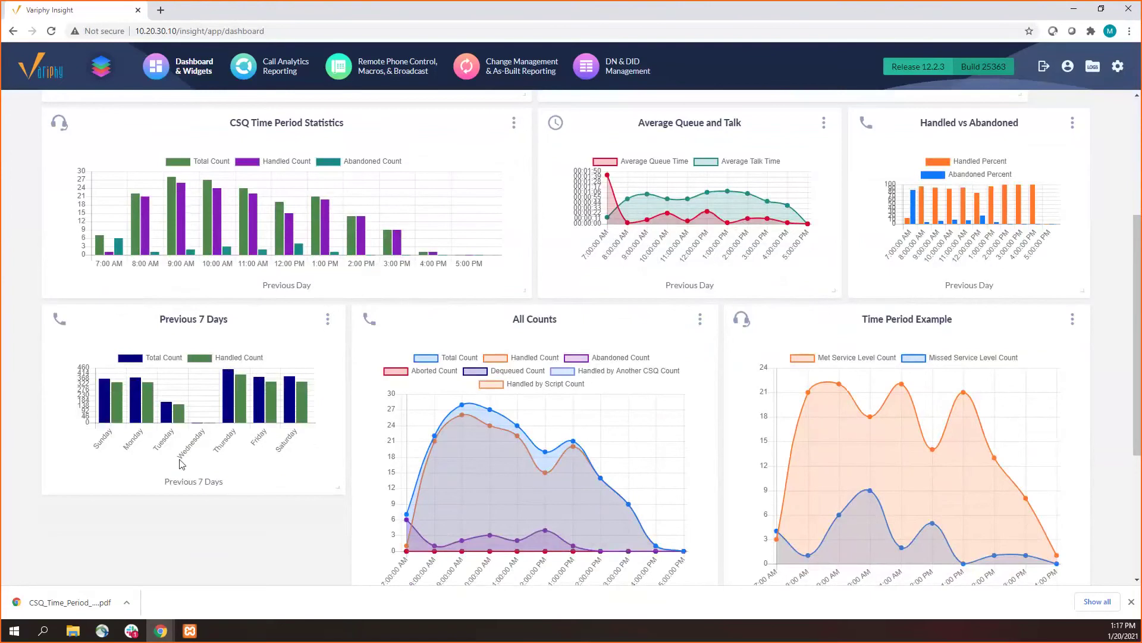
pyautogui.scroll(-1, 598, 461)
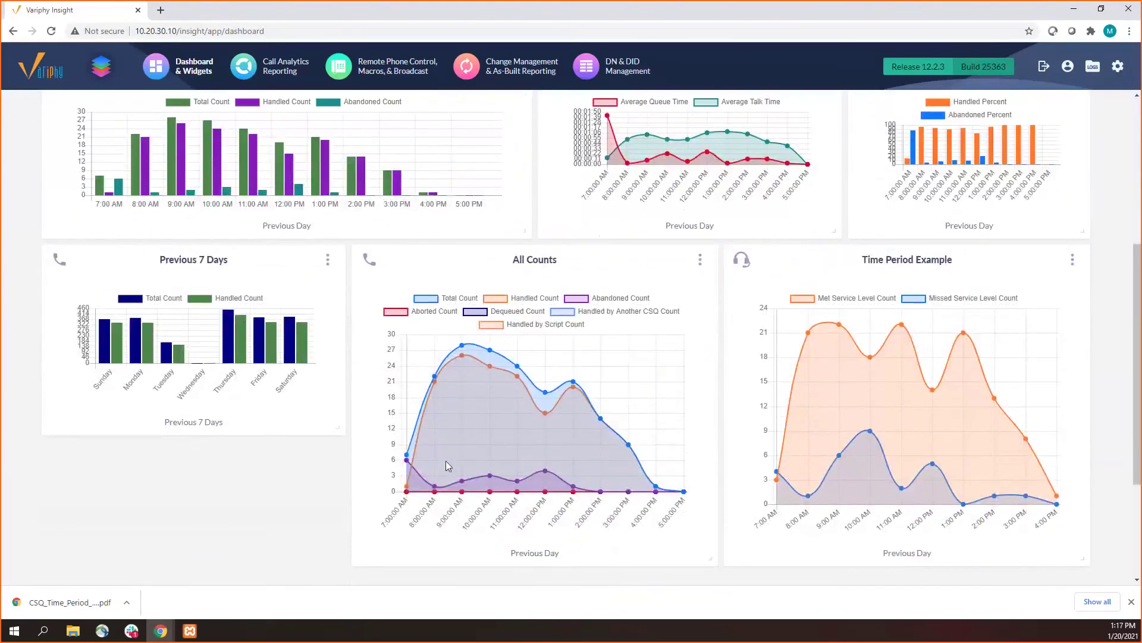
# - Open the All Counts widget's configuration, review its settings, and close it without saving
pyautogui.click(700, 260)
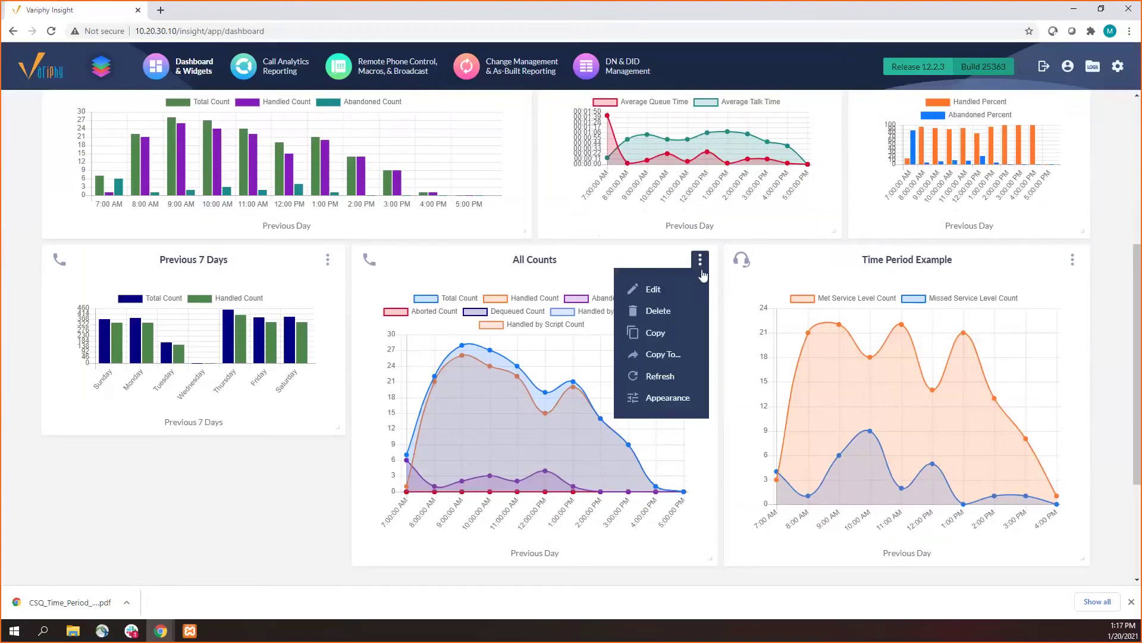
pyautogui.click(654, 290)
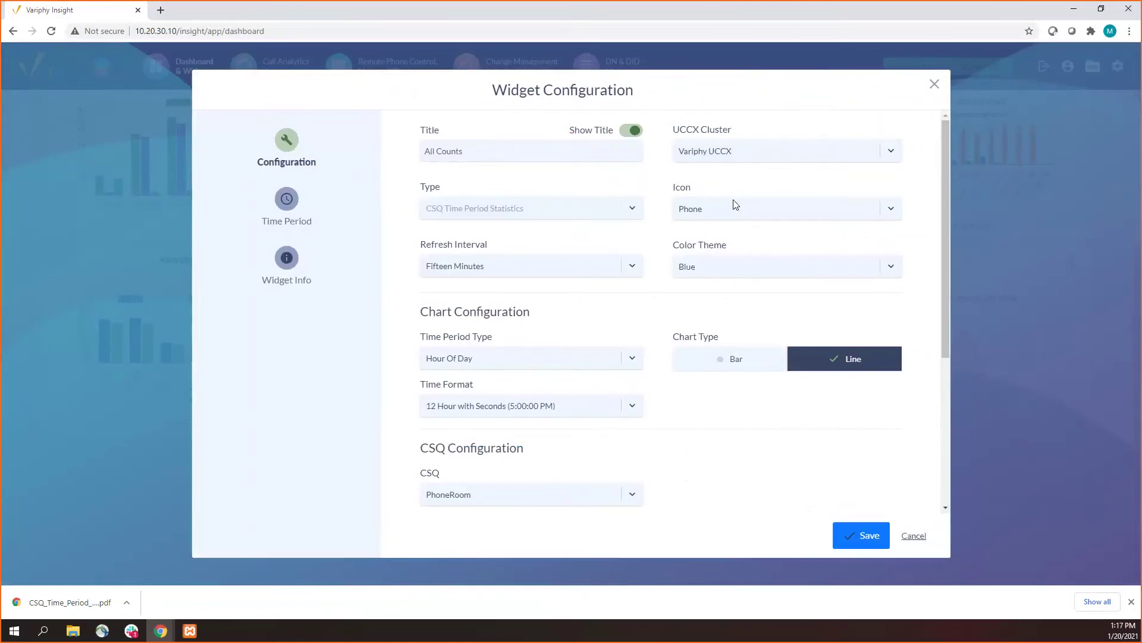
pyautogui.click(935, 85)
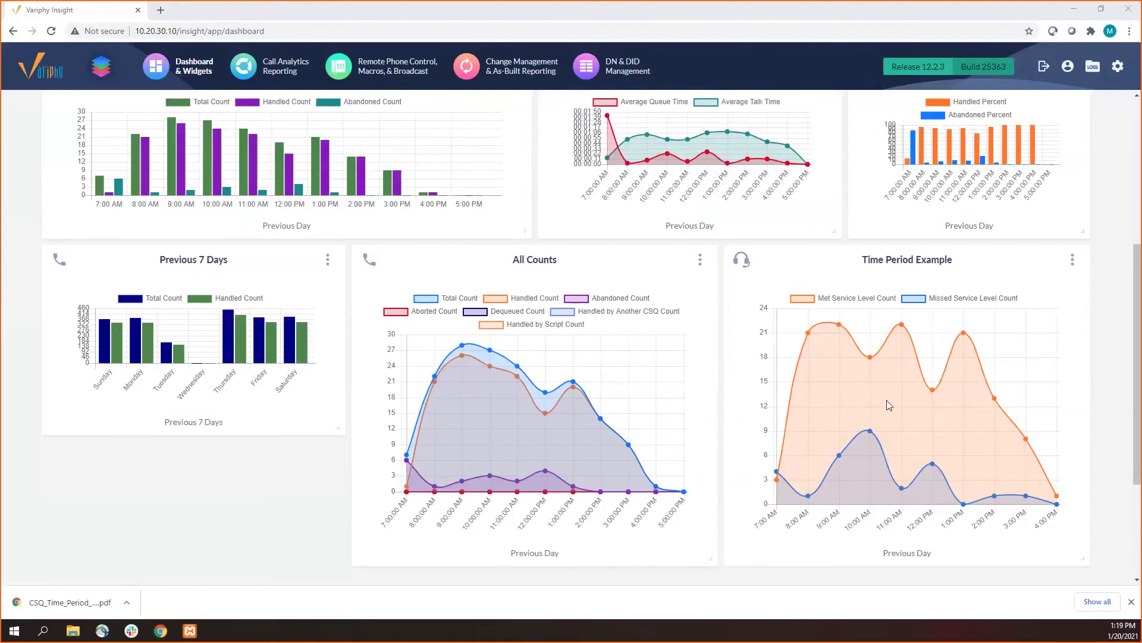
# - Open the CSQ Time Period Report in Call Analytics Reporting for editing and show its CSQ Statistics settings
pyautogui.scroll(4, 898, 395)
pyautogui.click(274, 71)
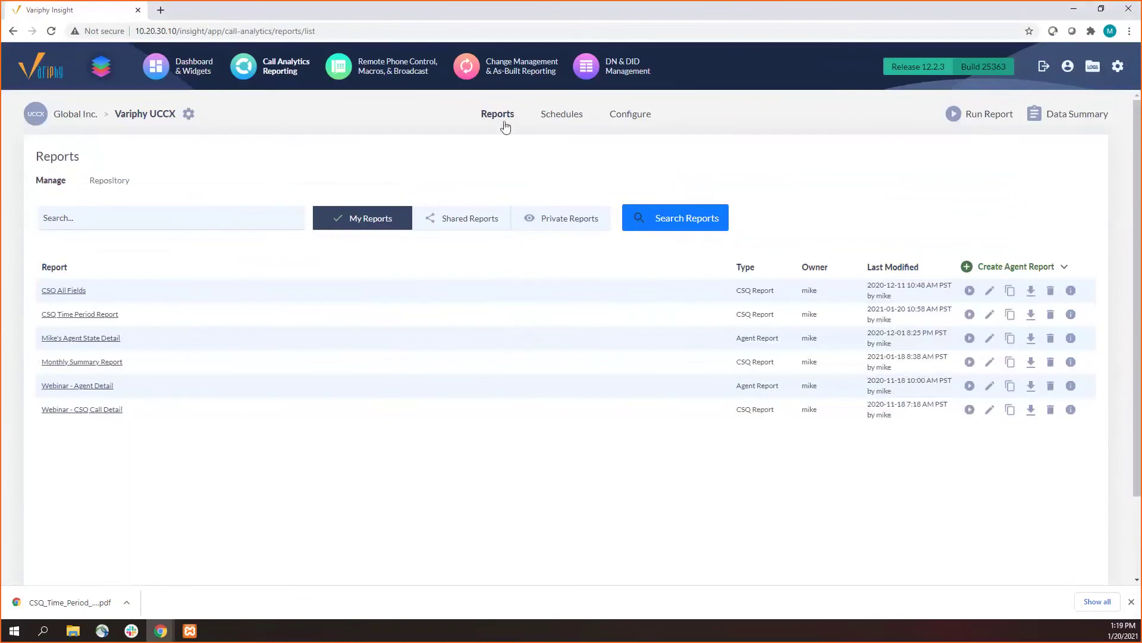
pyautogui.click(989, 314)
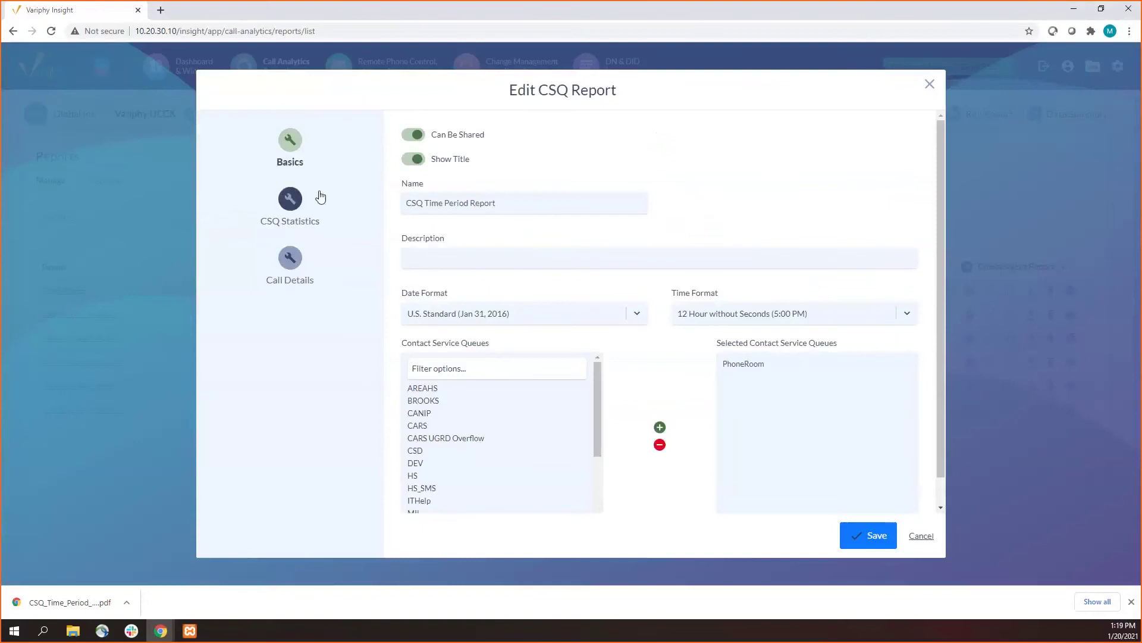
pyautogui.click(295, 212)
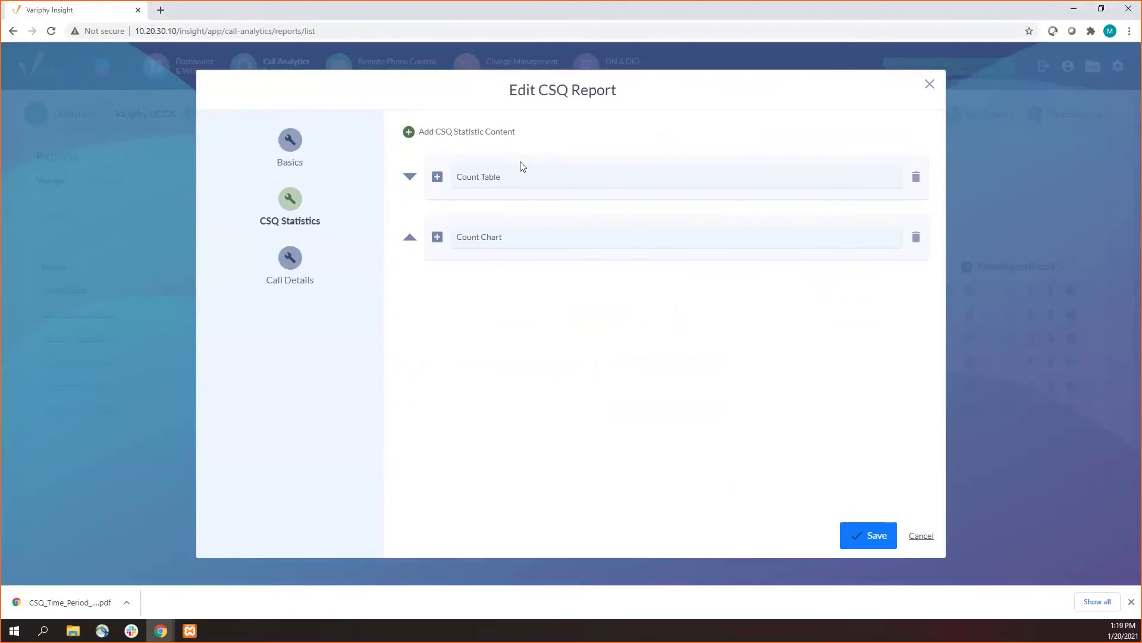
# - View the suggested names and content types for a new CSQ statistic content entry, and delete that entry
pyautogui.click(424, 132)
pyautogui.click(563, 176)
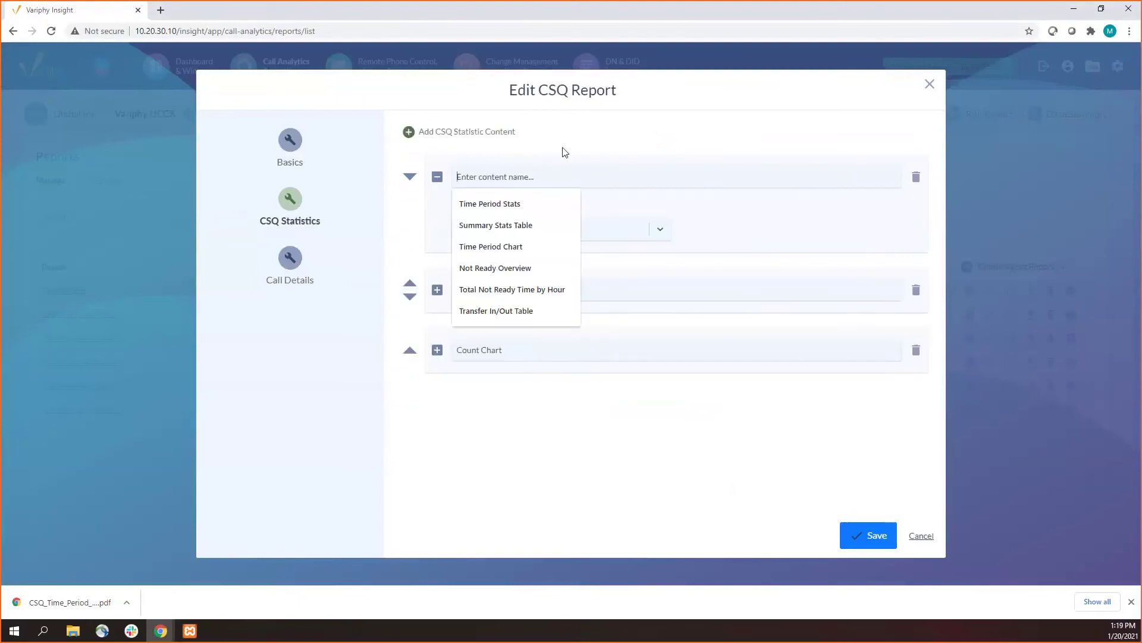
pyautogui.click(576, 232)
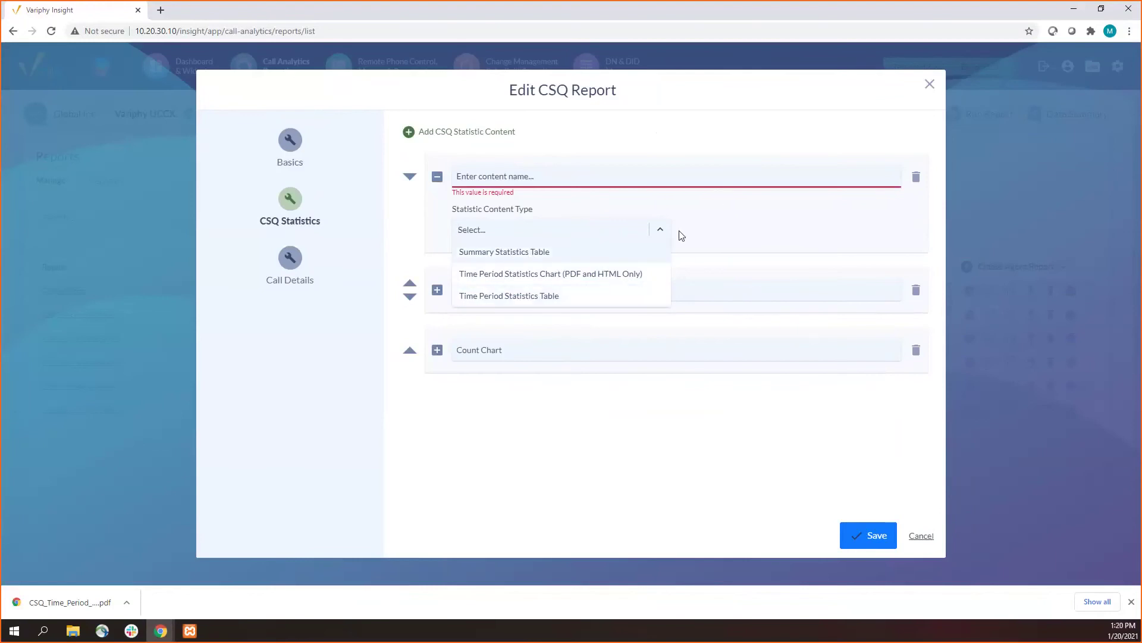
pyautogui.click(917, 178)
pyautogui.click(917, 178)
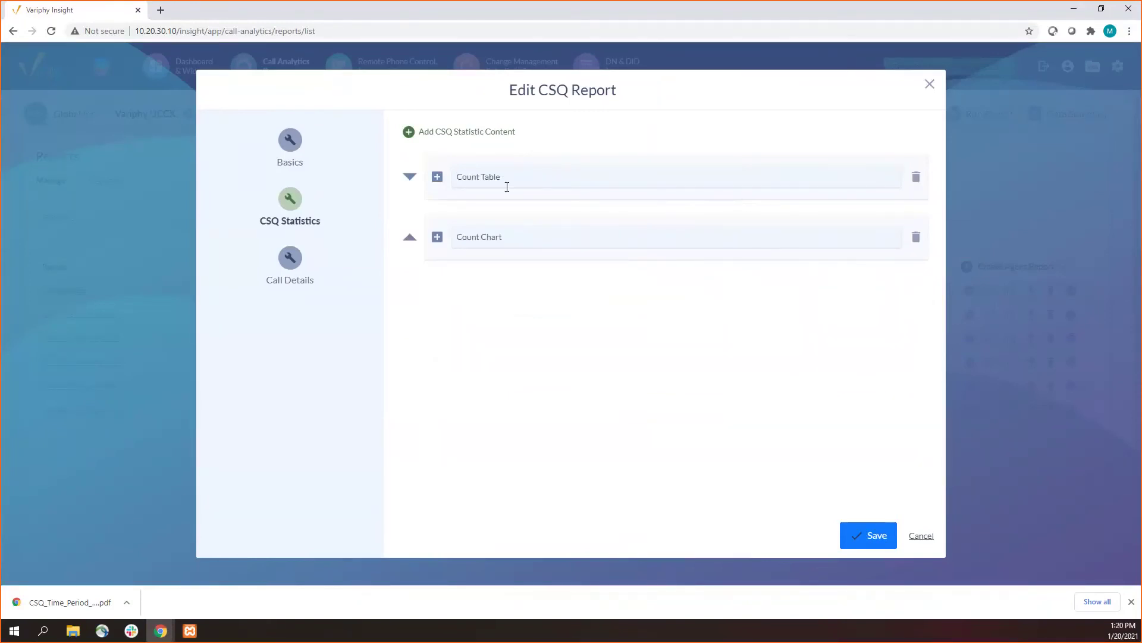
# - Review the Count Table content's type, row inclusions, time unit and selected statistics, and collapse it
pyautogui.click(438, 176)
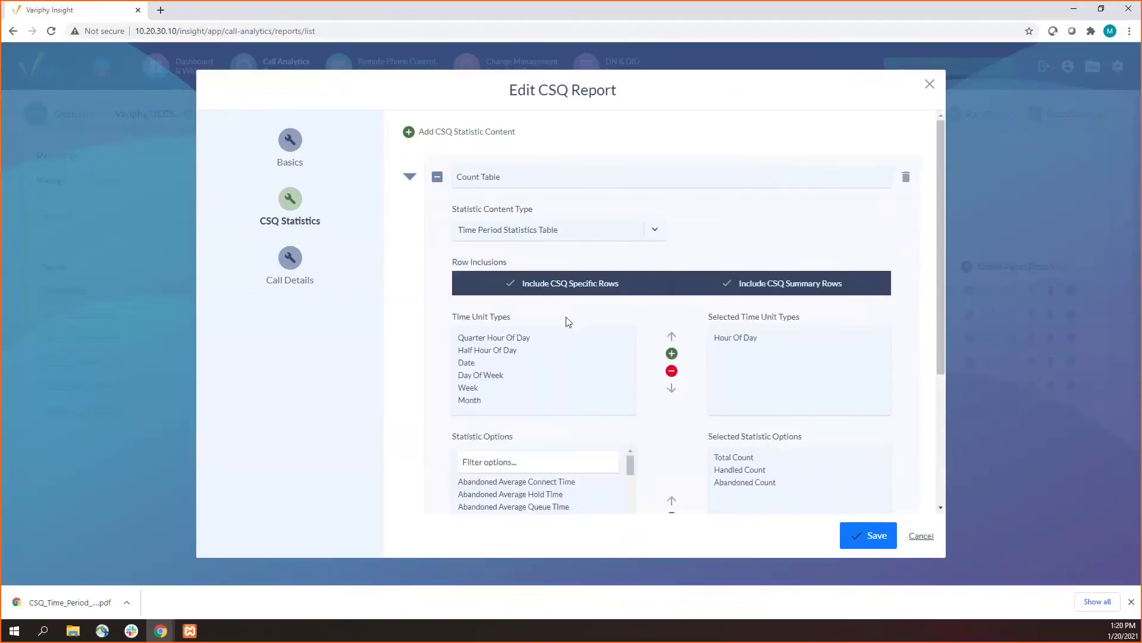
pyautogui.moveTo(464, 176); pyautogui.dragTo(592, 176)
pyautogui.click(592, 177)
pyautogui.click(723, 338)
pyautogui.scroll(-3, 723, 340)
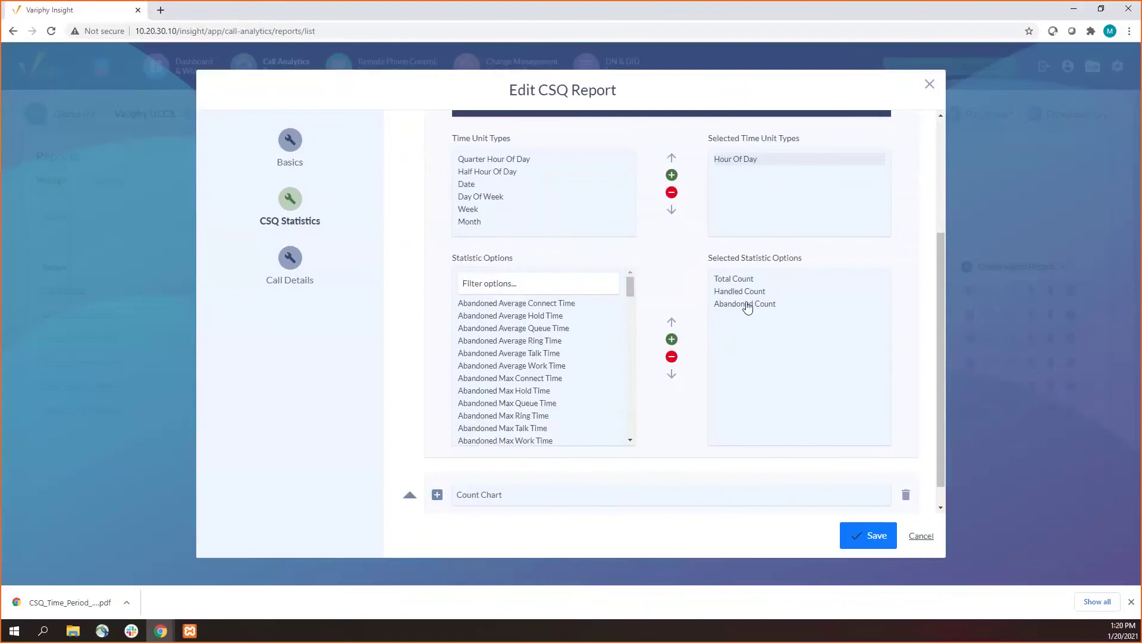
pyautogui.scroll(-1, 752, 301)
pyautogui.scroll(4, 536, 254)
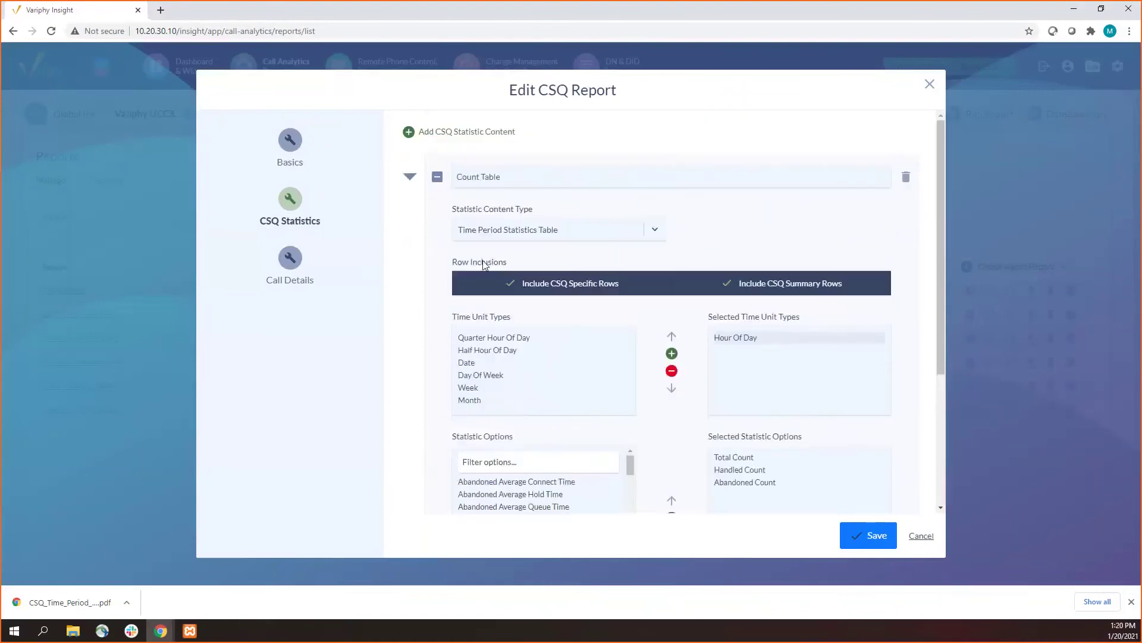
pyautogui.click(409, 176)
pyautogui.click(412, 178)
pyautogui.click(436, 176)
# - Review the Count Chart content's chart type, chart inclusions, time unit and selected statistics
pyautogui.click(437, 238)
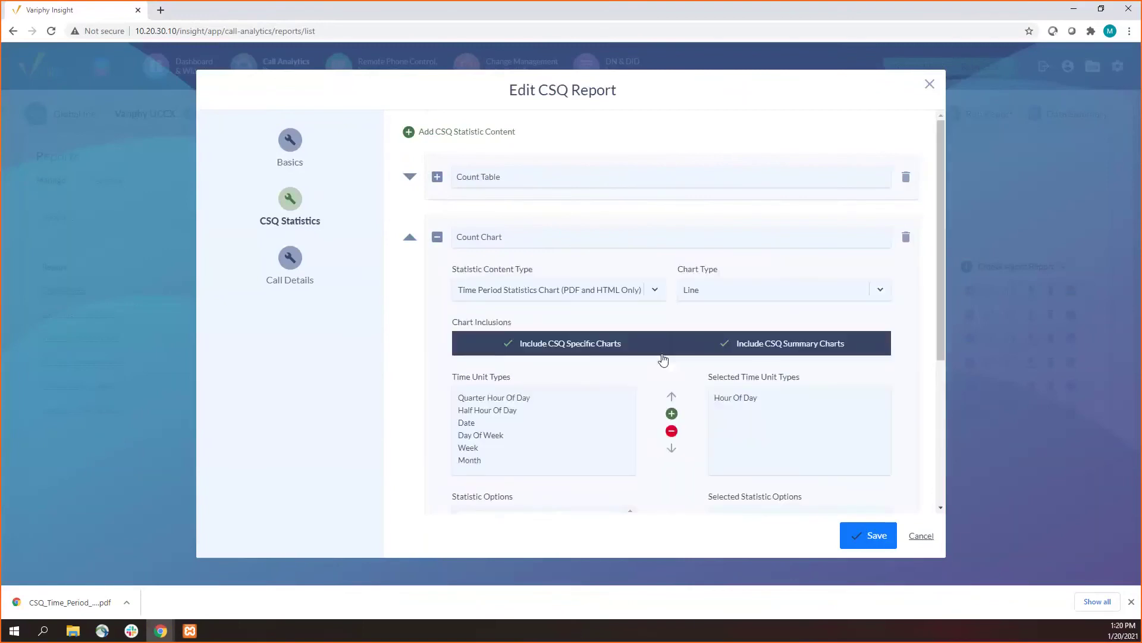
pyautogui.scroll(-3, 658, 321)
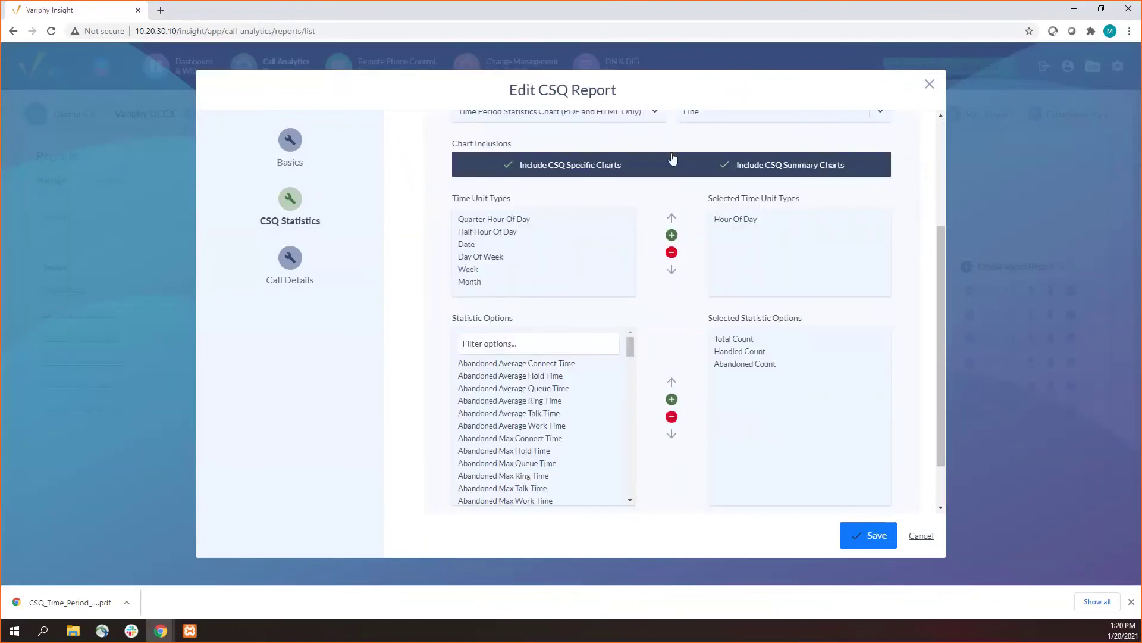
pyautogui.scroll(2, 759, 171)
pyautogui.click(717, 339)
pyautogui.click(763, 459)
pyautogui.click(751, 472)
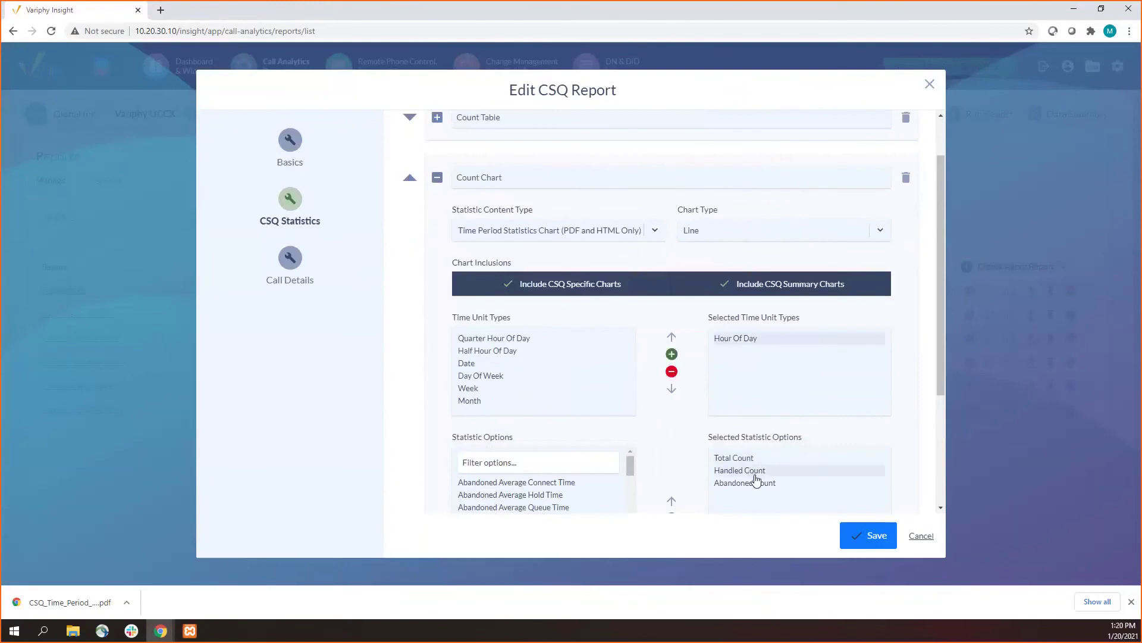
# - Check the report's Call Details and Basics settings and save the report
pyautogui.click(289, 258)
pyautogui.click(287, 140)
pyautogui.click(848, 535)
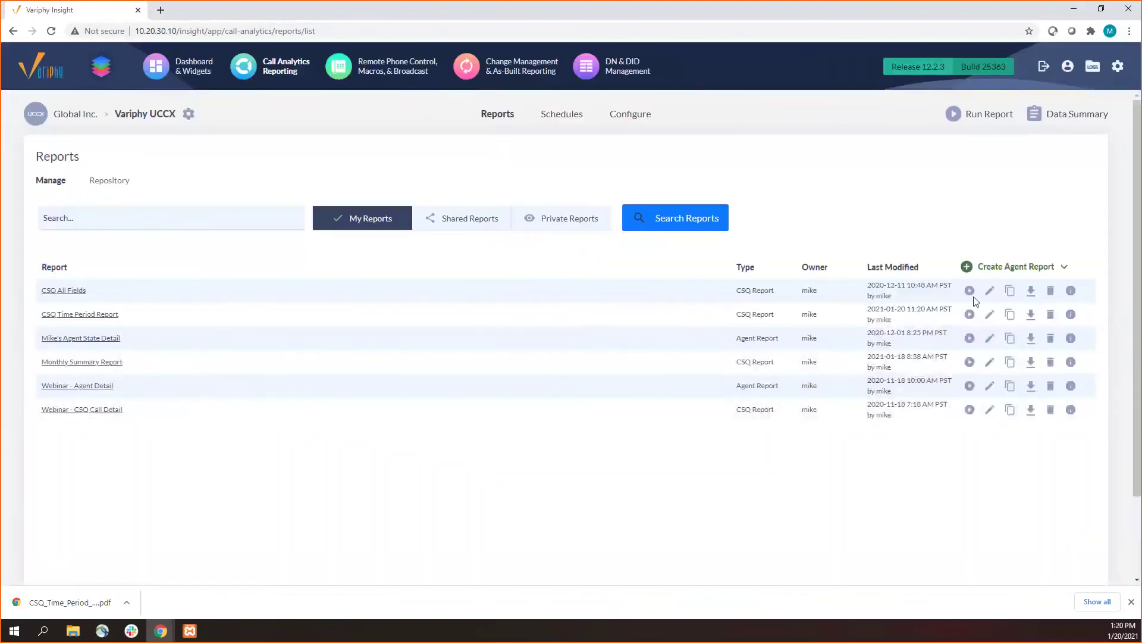
# - Run the CSQ Time Period Report for Previous Day, 7:00 AM to 4:59 PM, as a PDF with Download delivery
pyautogui.click(970, 314)
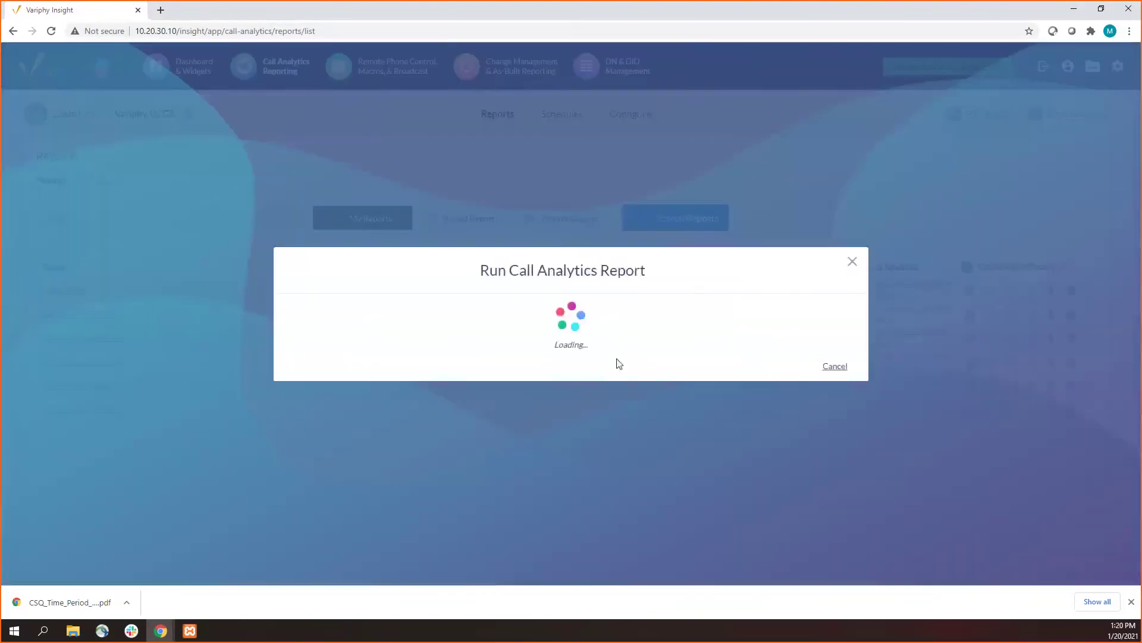
pyautogui.click(323, 219)
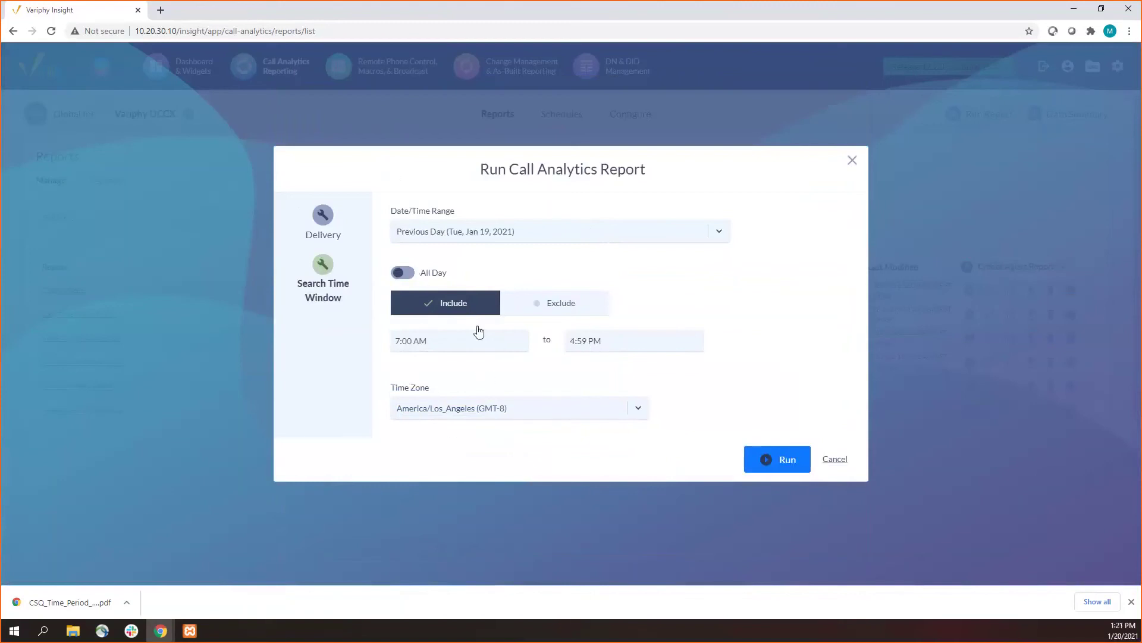
pyautogui.click(325, 215)
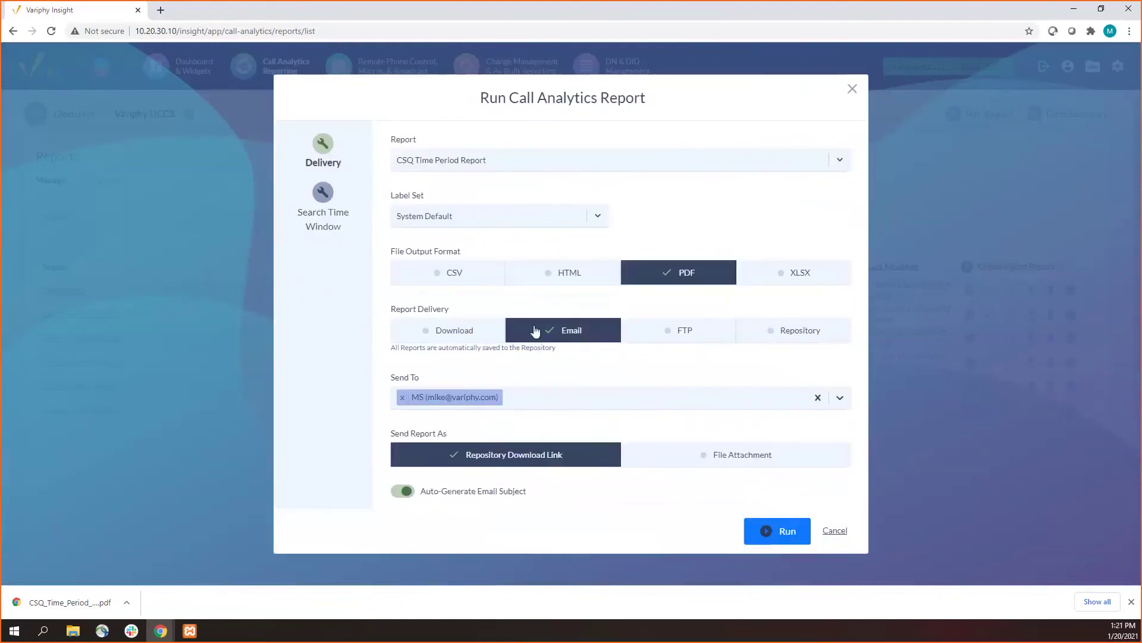
pyautogui.click(433, 332)
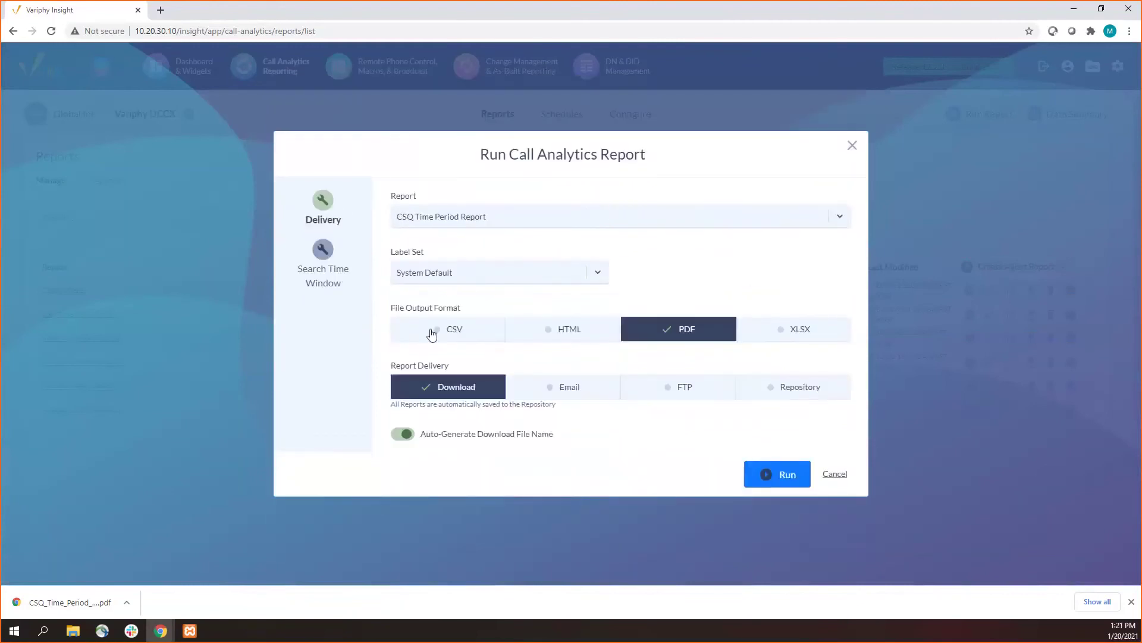
pyautogui.click(761, 474)
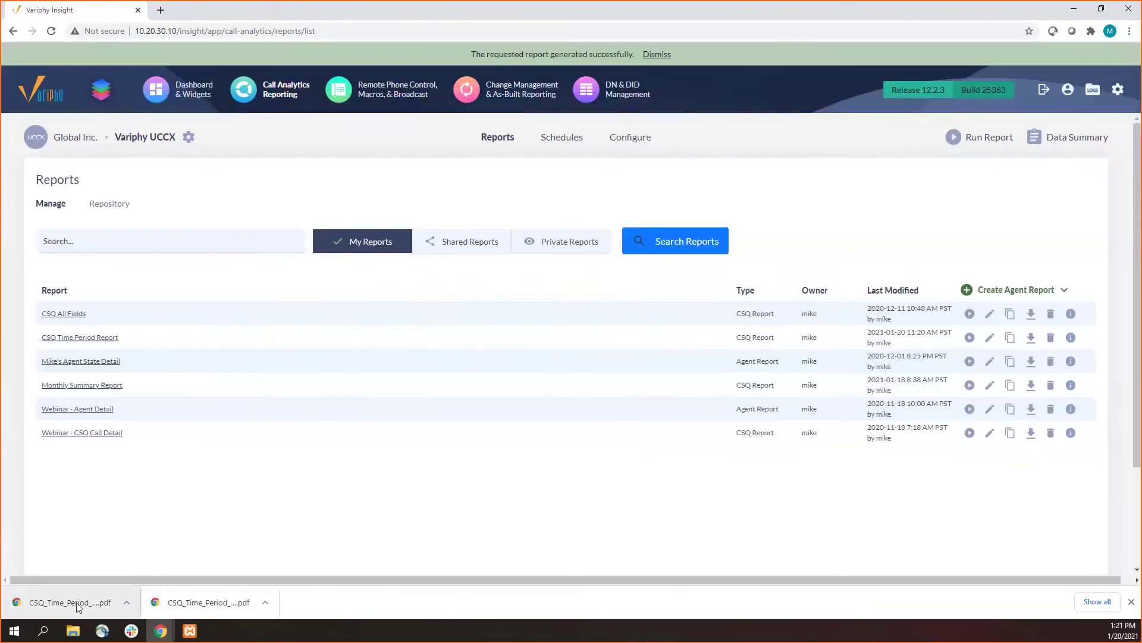
# - Open the downloaded CSQ Time Period Report PDF and look through its Count Table and Count Chart pages
pyautogui.click(76, 602)
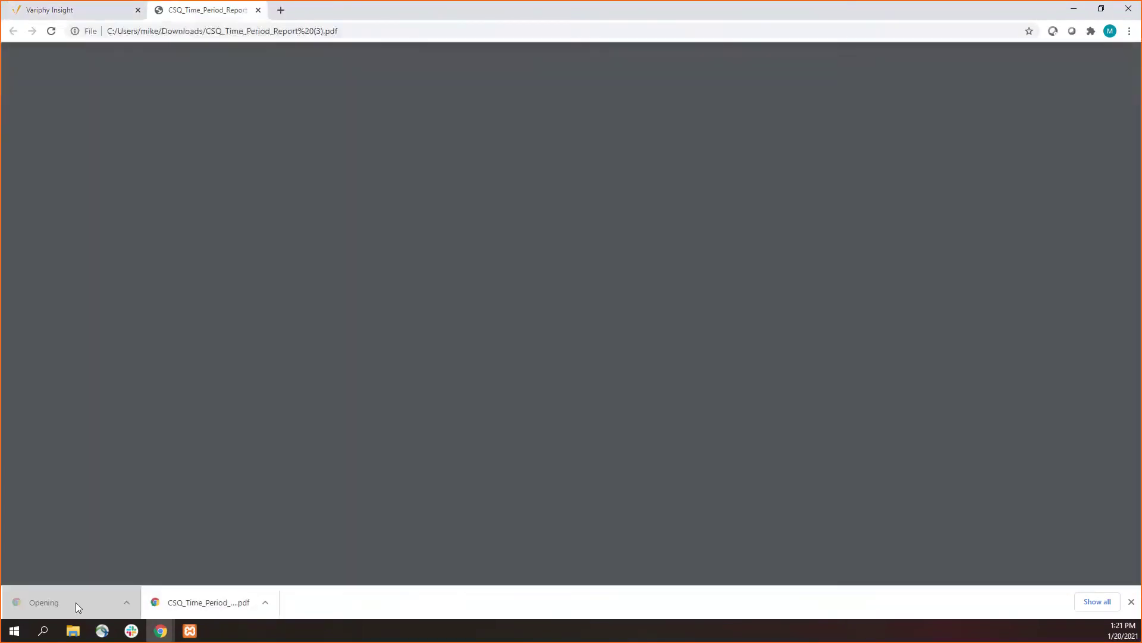
pyautogui.scroll(-4, 375, 168)
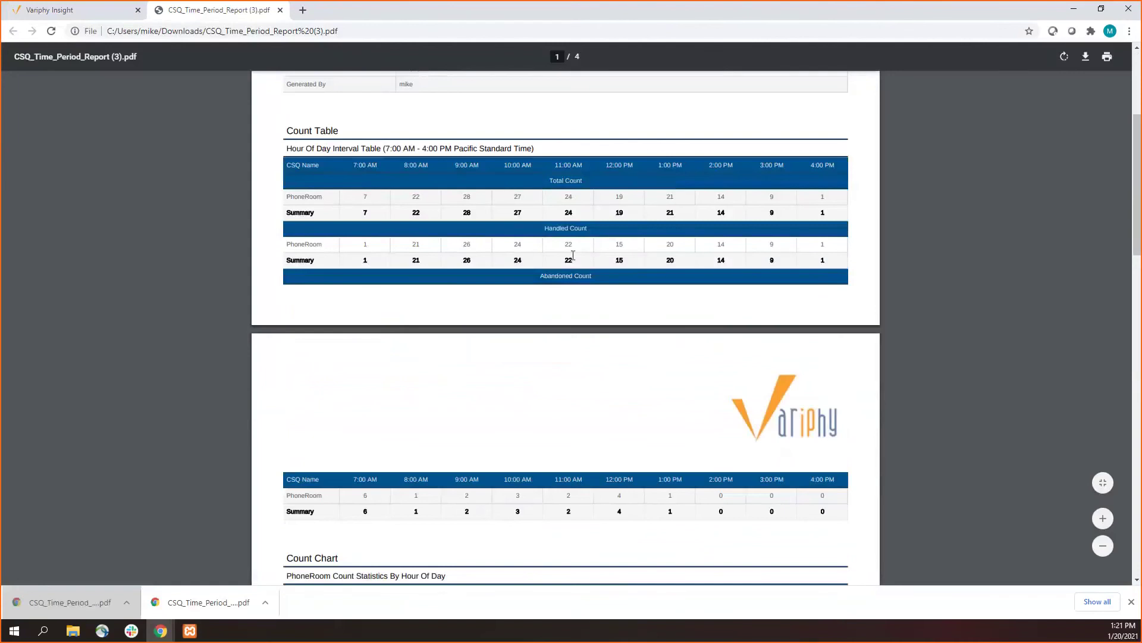
pyautogui.scroll(-15, 559, 310)
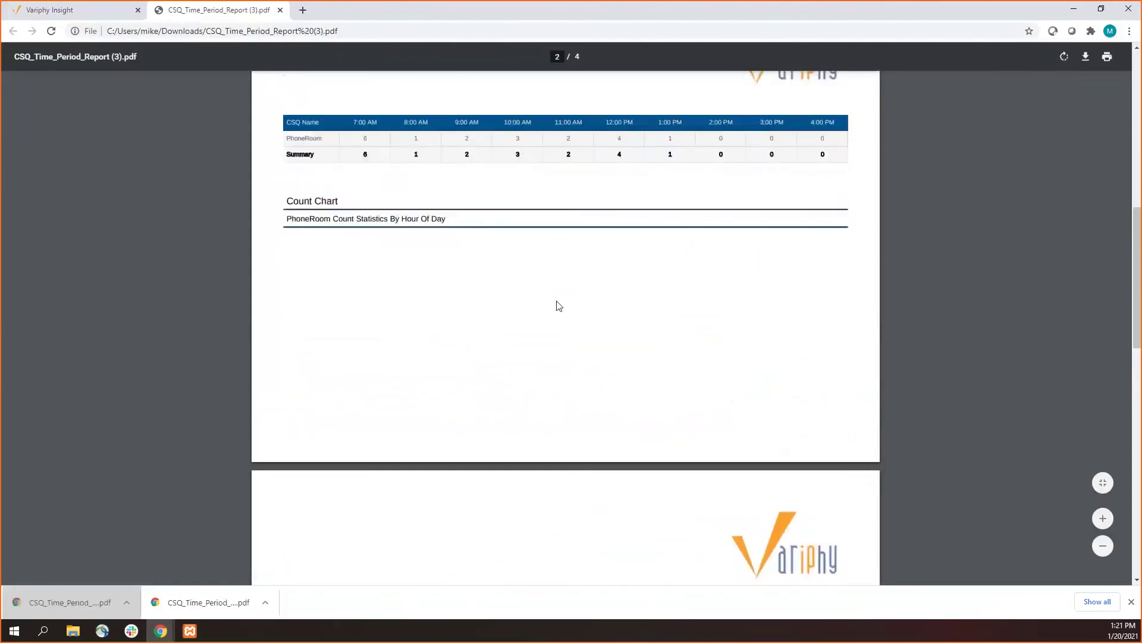
pyautogui.scroll(-5, 552, 320)
pyautogui.scroll(3, 551, 324)
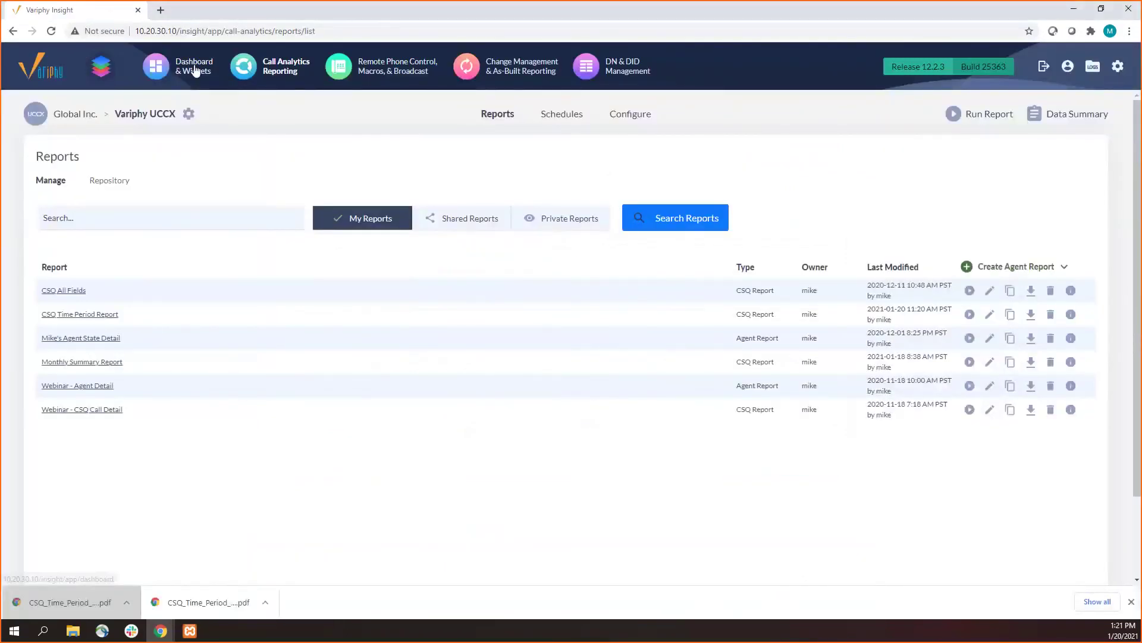
# - Return to the dashboards and switch to the UCCX 12.2.3 dashboard
pyautogui.click(190, 68)
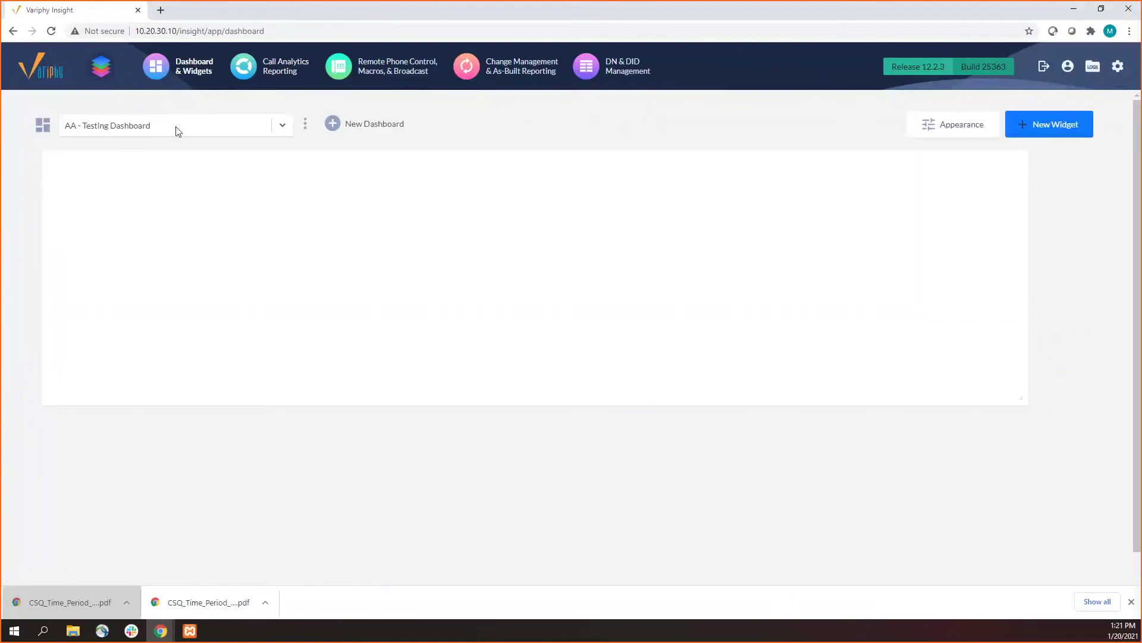
pyautogui.click(174, 128)
pyautogui.scroll(-2, 151, 243)
pyautogui.click(110, 212)
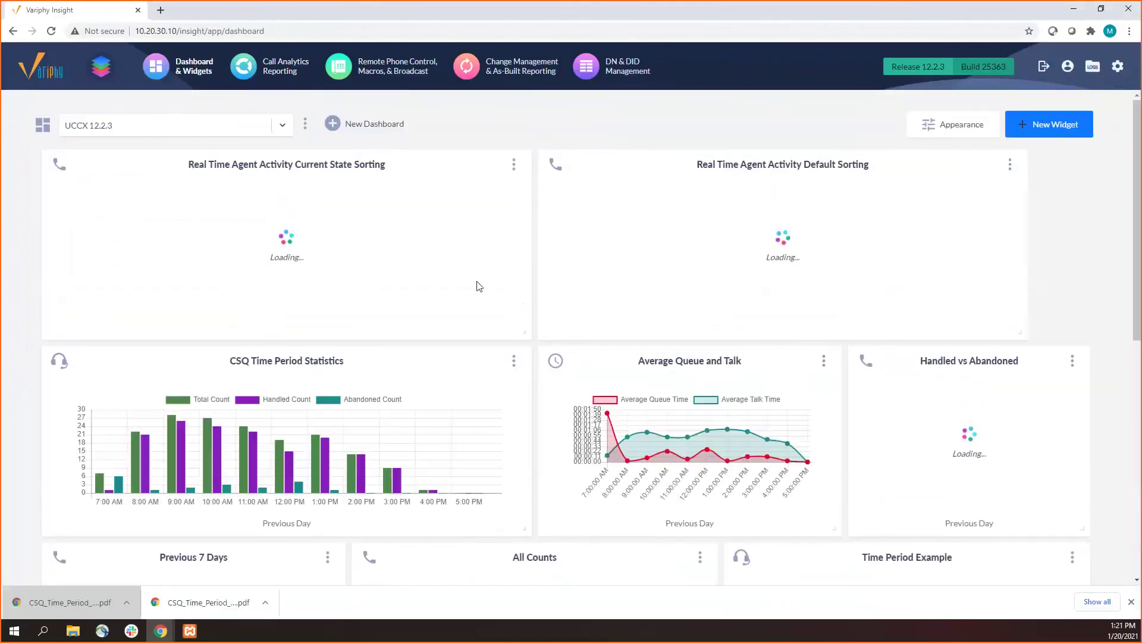
# - Compare the PDF report's hourly Count Table values with the bars in the CSQ Time Period Statistics widget
pyautogui.scroll(-1, 357, 321)
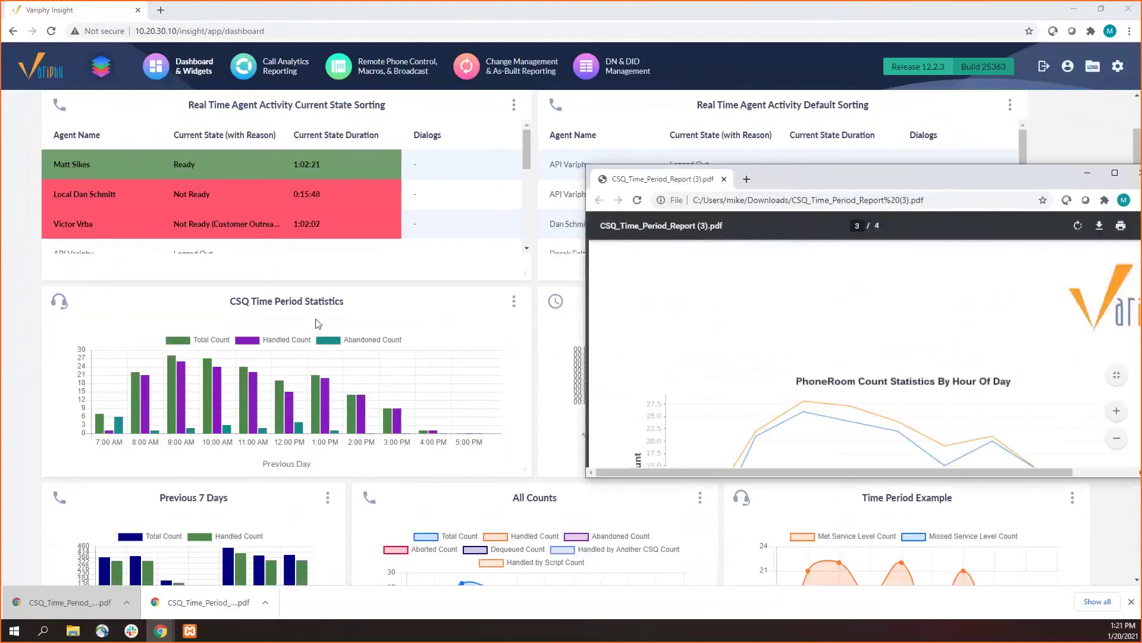
pyautogui.scroll(-5, 833, 387)
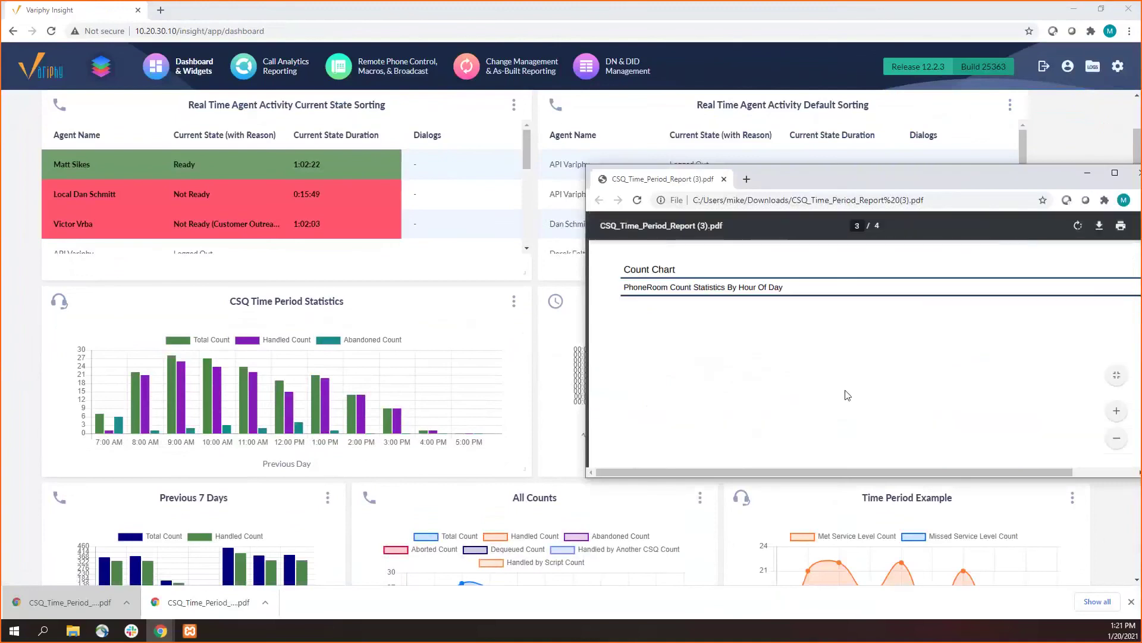
pyautogui.scroll(10, 844, 390)
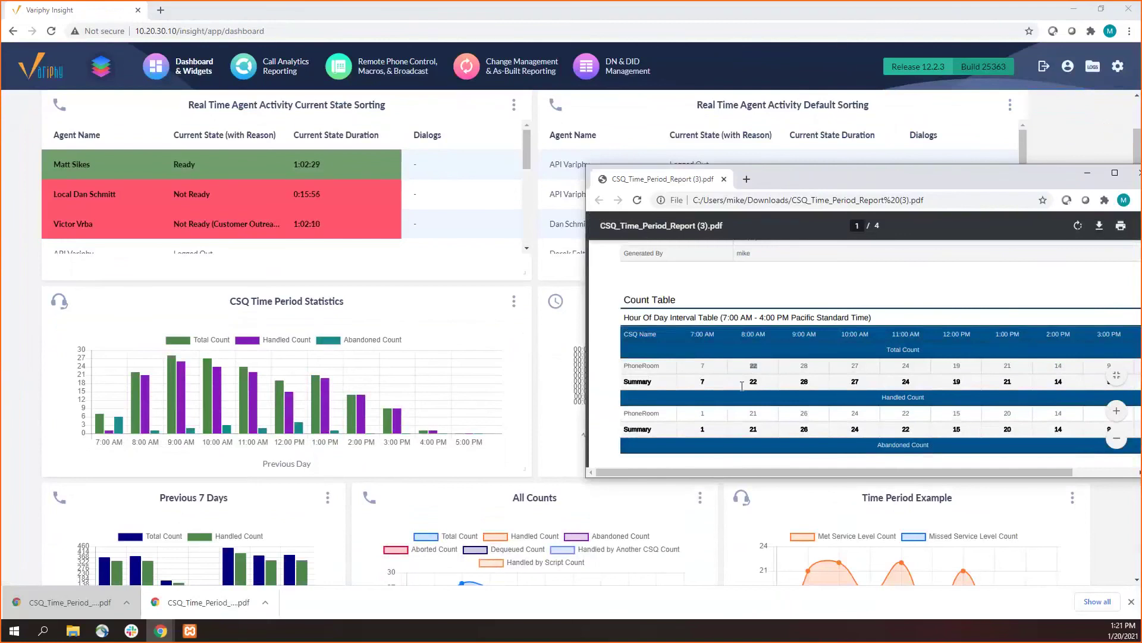
pyautogui.moveTo(97, 425)
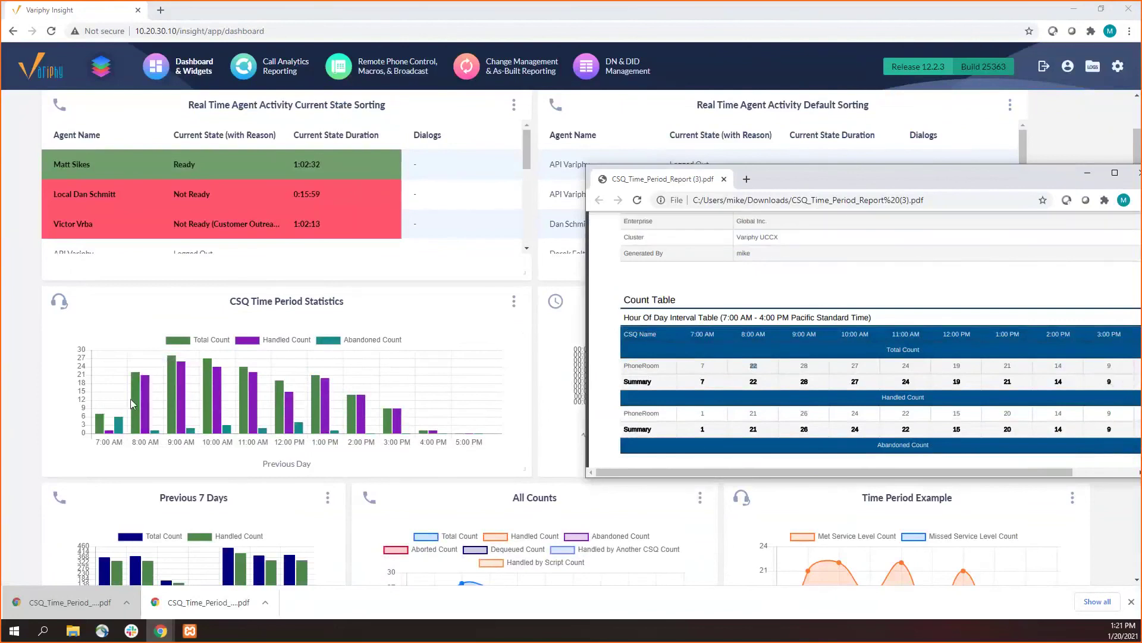
pyautogui.moveTo(170, 397)
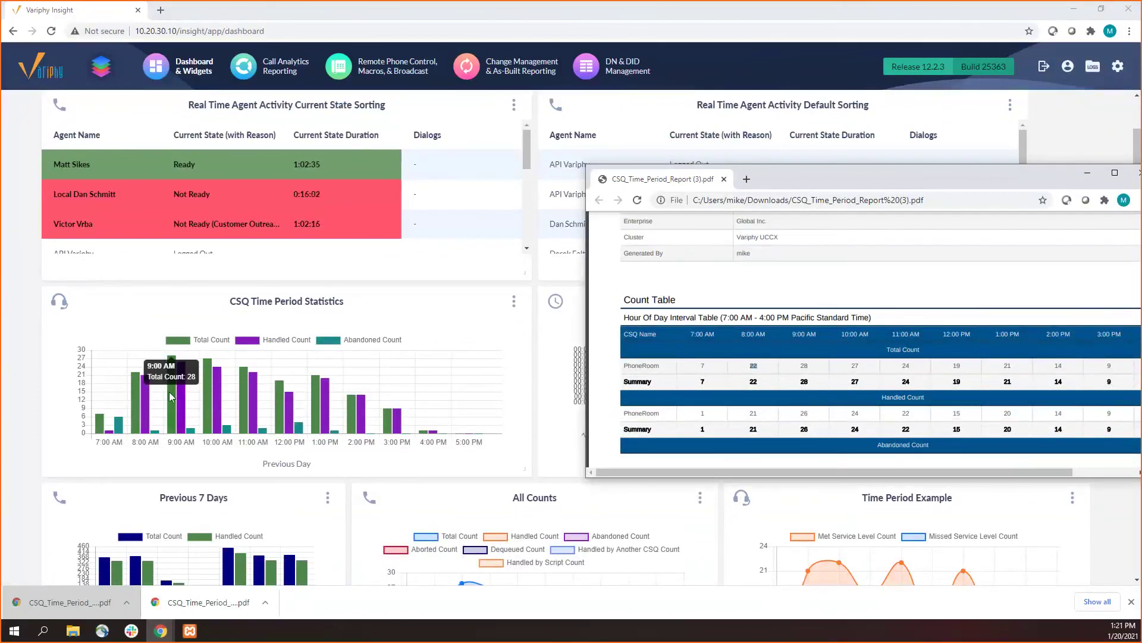
# - Change the CSQ Time Period Statistics widget's chart type to Line and save the widget configuration
pyautogui.moveTo(208, 393)
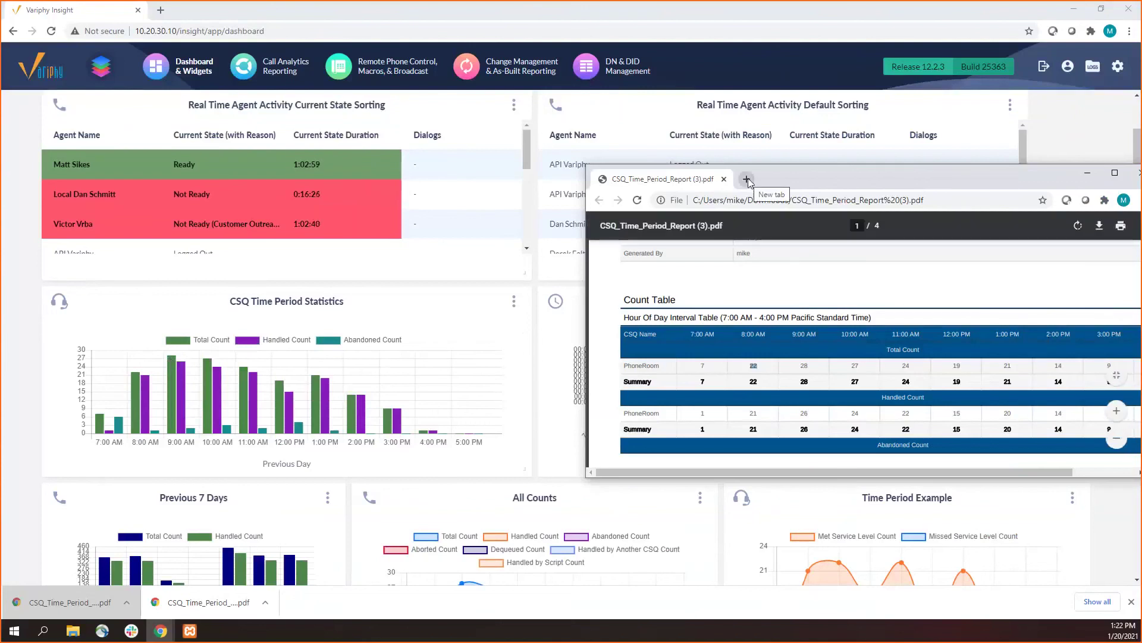
pyautogui.click(520, 311)
pyautogui.scroll(1, 517, 321)
pyautogui.click(514, 361)
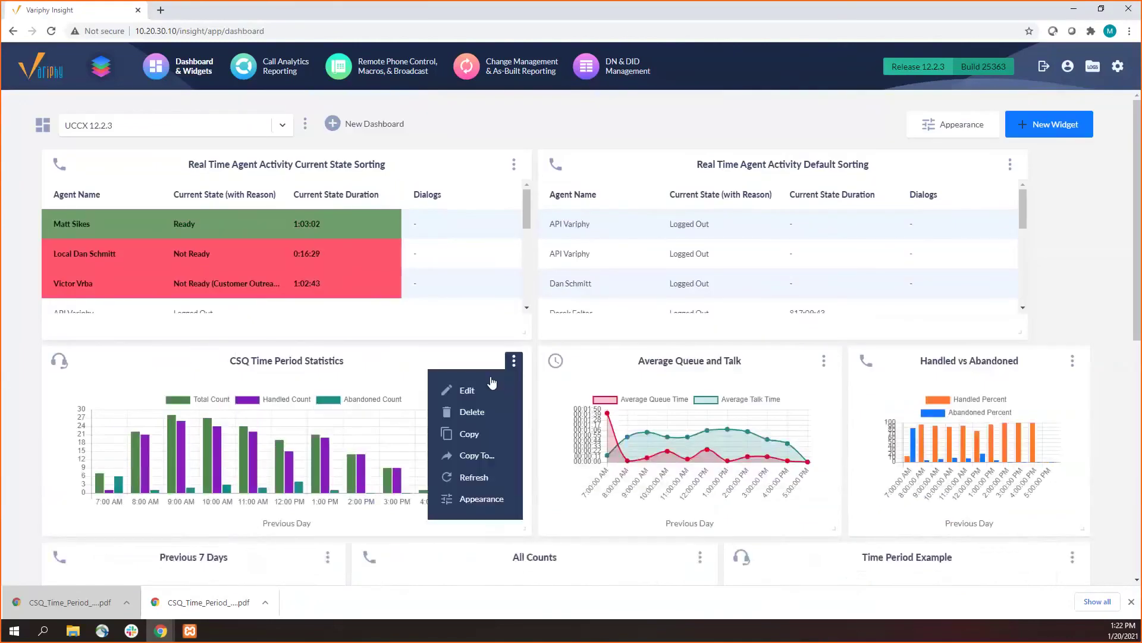
pyautogui.click(468, 391)
pyautogui.click(841, 360)
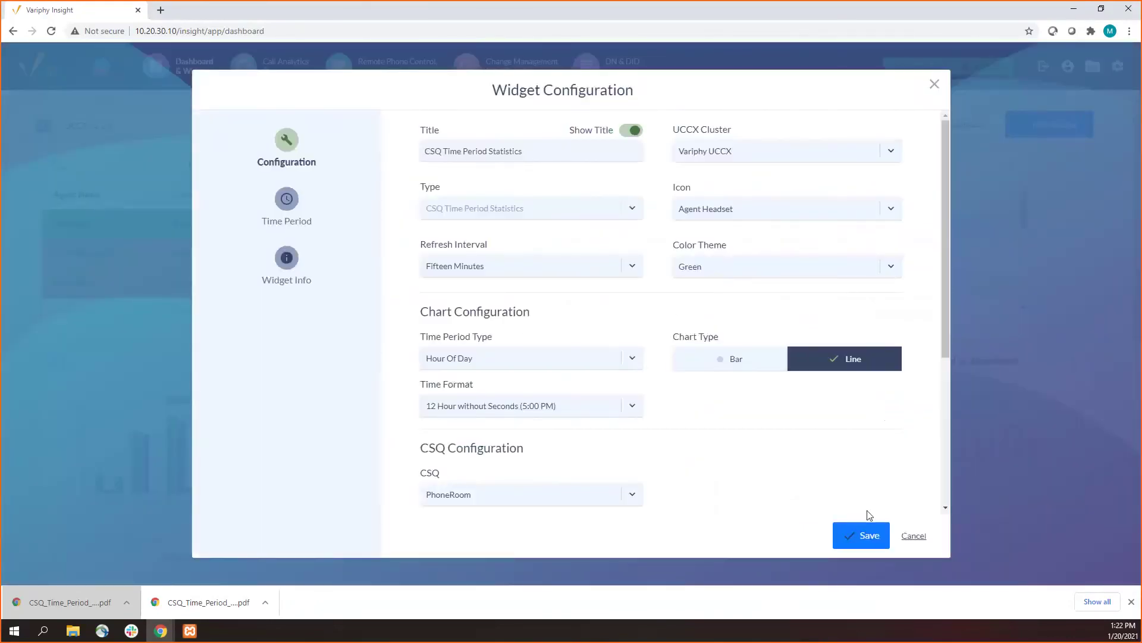
pyautogui.click(862, 534)
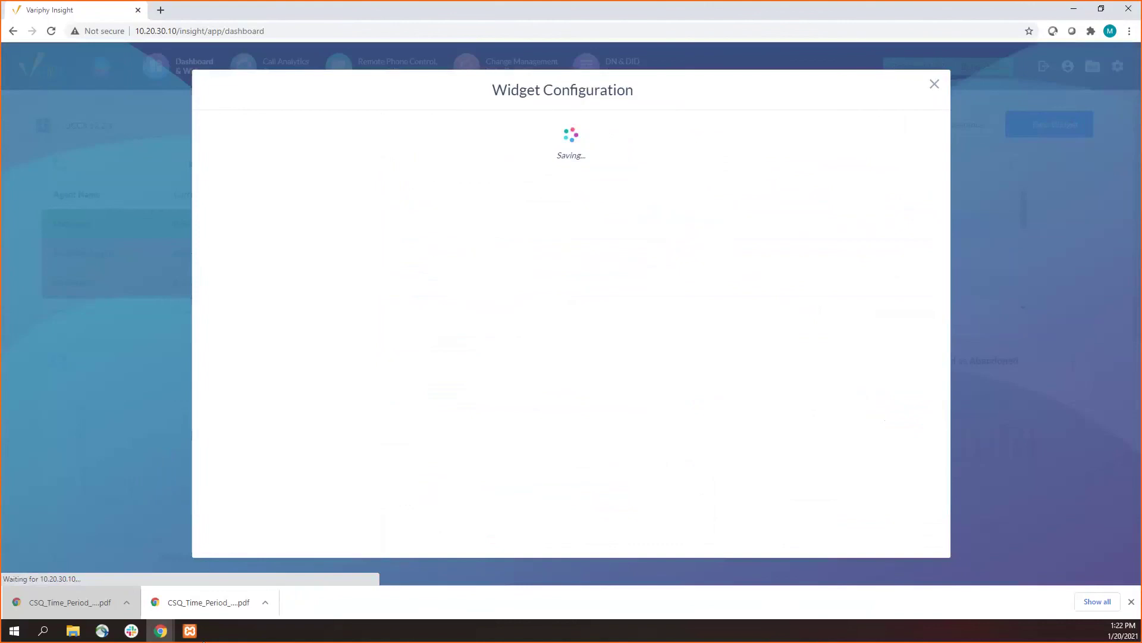
# - Compare the PDF report's PhoneRoom count chart by hour of day with the widget's line chart, and close the PDF
pyautogui.moveTo(161, 631)
pyautogui.click(424, 577)
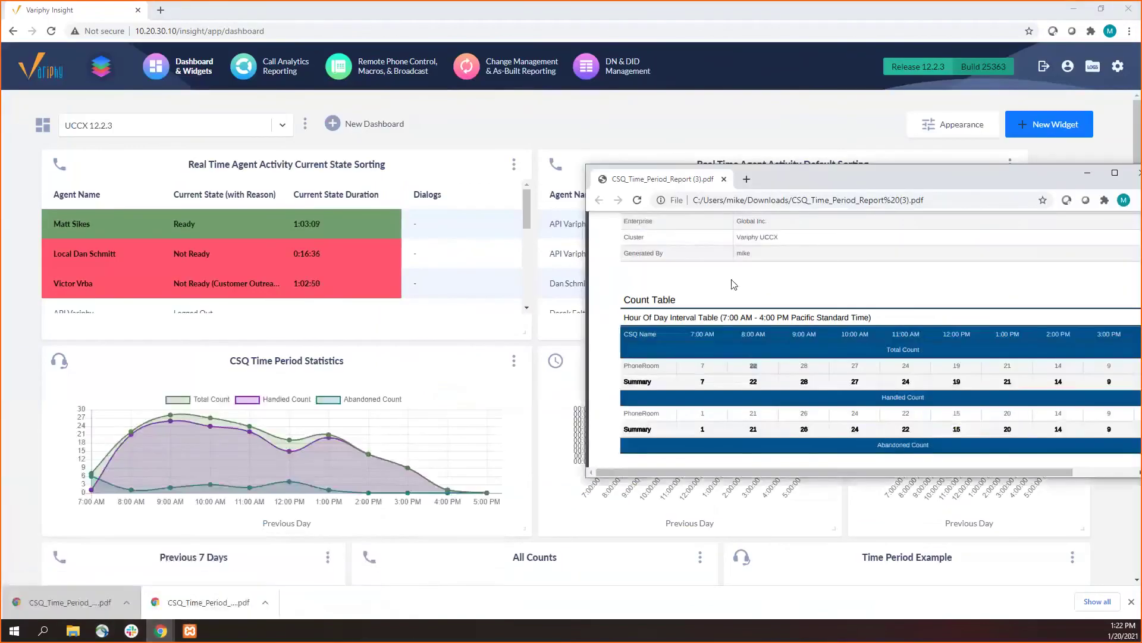
pyautogui.moveTo(833, 179); pyautogui.dragTo(799, 174)
pyautogui.scroll(-10, 830, 337)
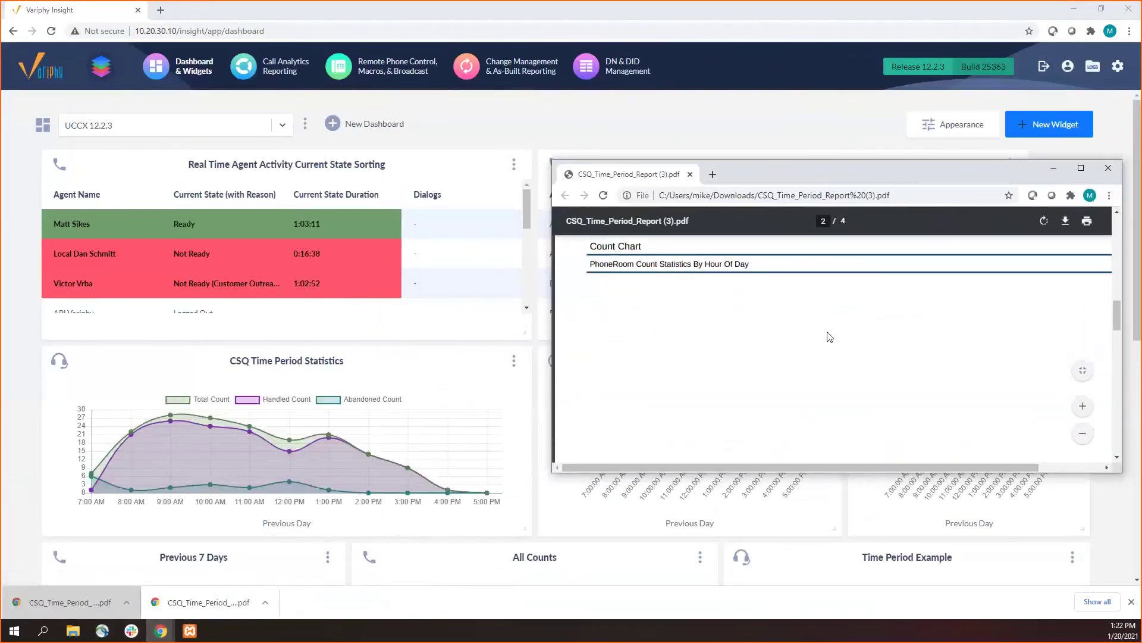
pyautogui.scroll(1, 830, 337)
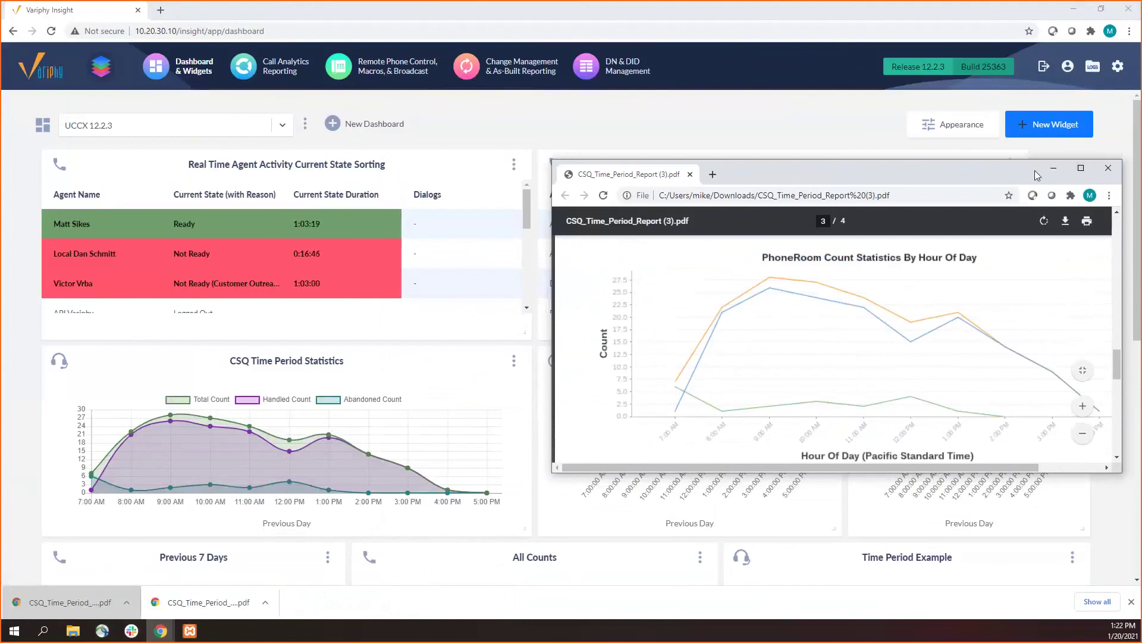
pyautogui.click(1108, 168)
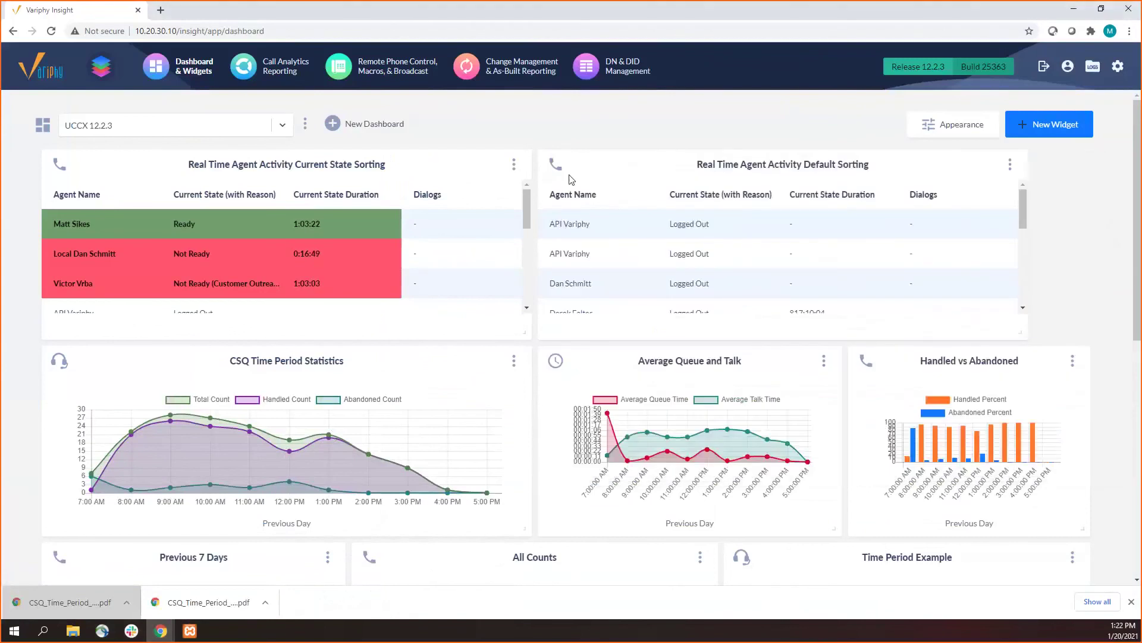